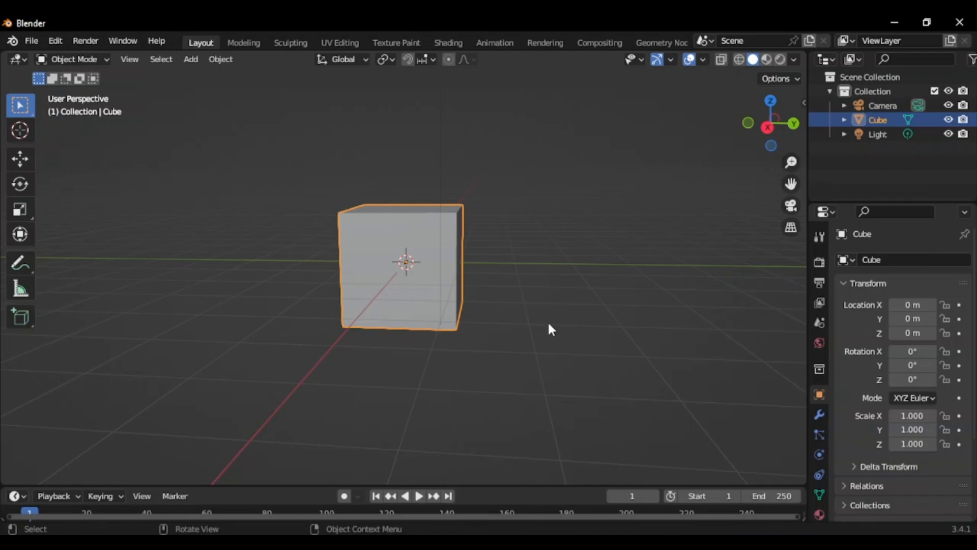
{"action": "scroll", "coordinate": [551, 415], "scroll_direction": "down", "scroll_amount": 1}
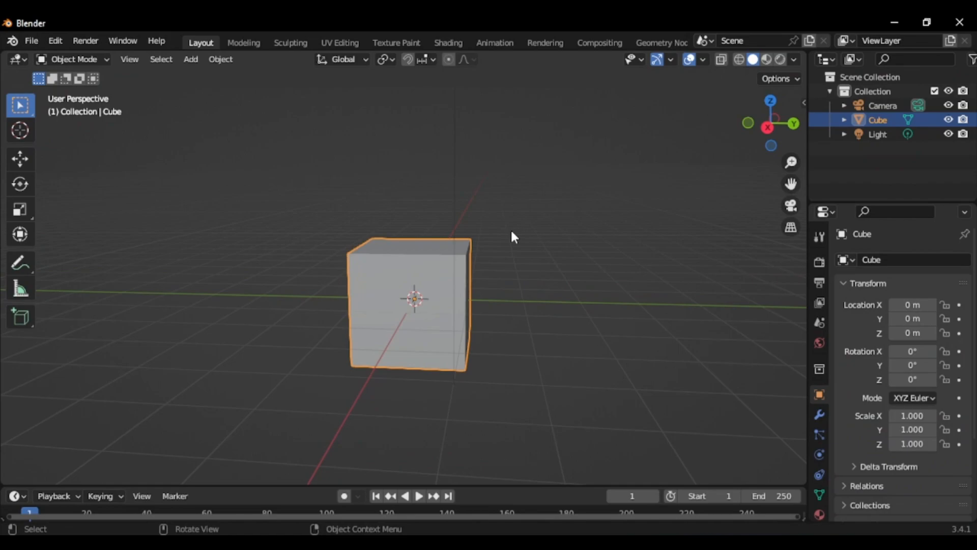
{"action": "scroll", "coordinate": [519, 270], "scroll_direction": "up", "scroll_amount": 1}
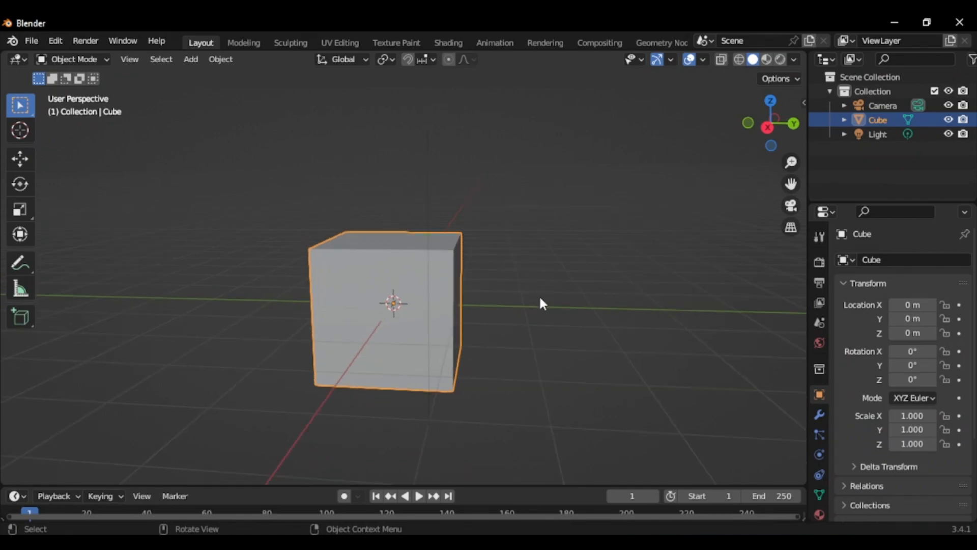
{"action": "scroll", "coordinate": [536, 275], "scroll_direction": "down", "scroll_amount": 1}
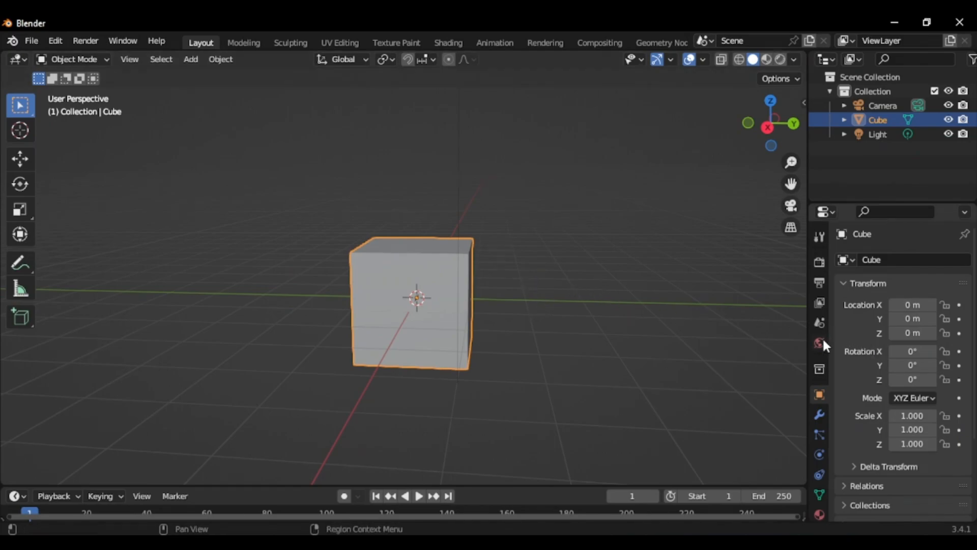
Set the scene's unit system to Metric and its length unit to Millimeters
{"action": "left_click", "coordinate": [820, 323]}
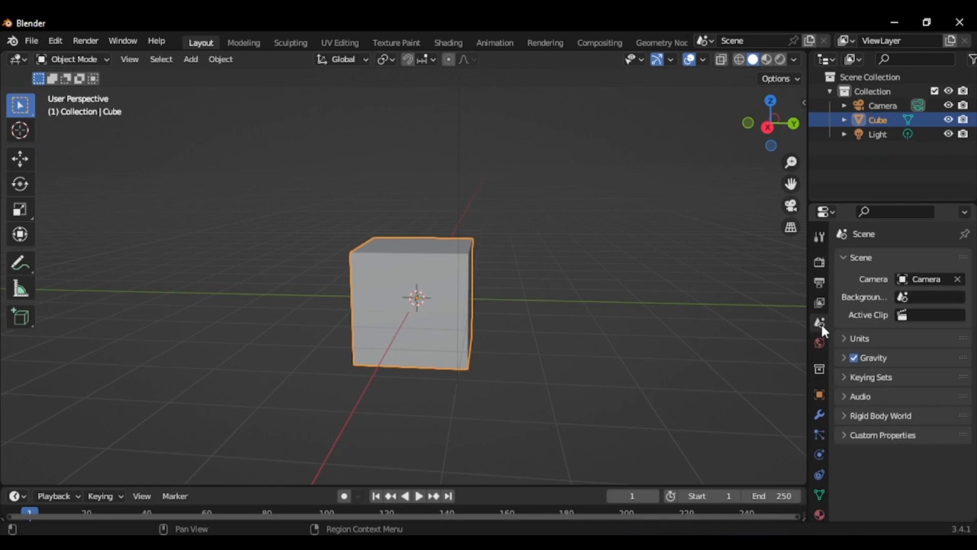
{"action": "left_click", "coordinate": [819, 303]}
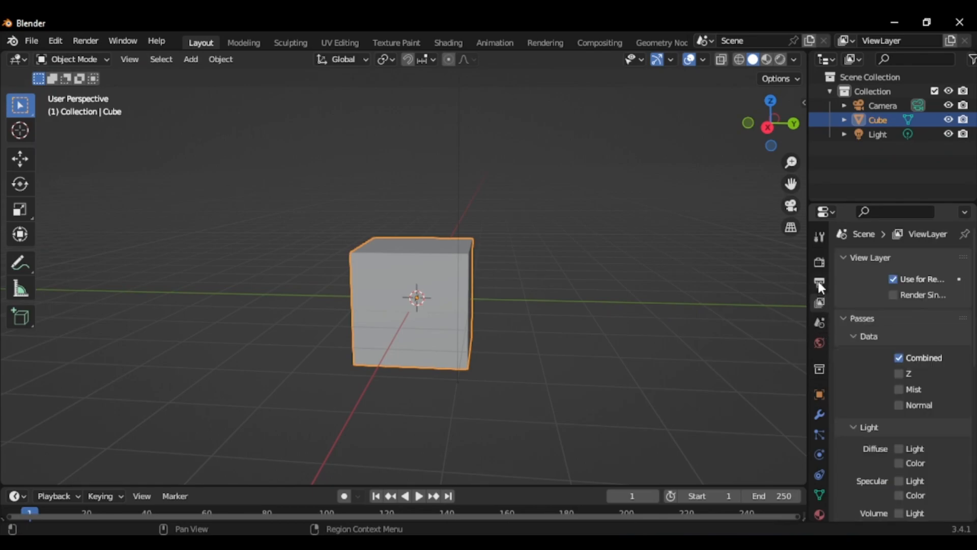
{"action": "left_click", "coordinate": [818, 283]}
{"action": "scroll", "coordinate": [875, 336], "scroll_direction": "down", "scroll_amount": 4}
{"action": "scroll", "coordinate": [858, 325], "scroll_direction": "down", "scroll_amount": 6}
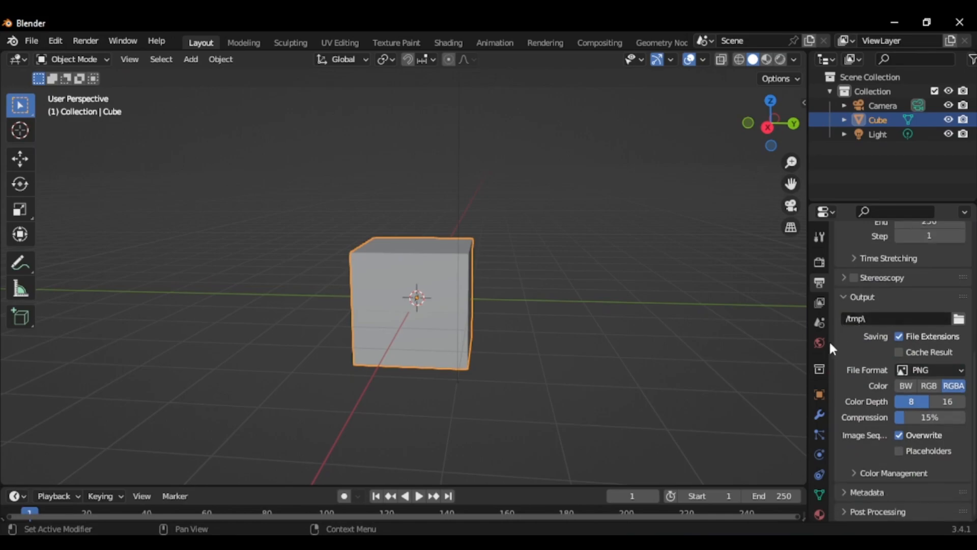
{"action": "left_click", "coordinate": [819, 322]}
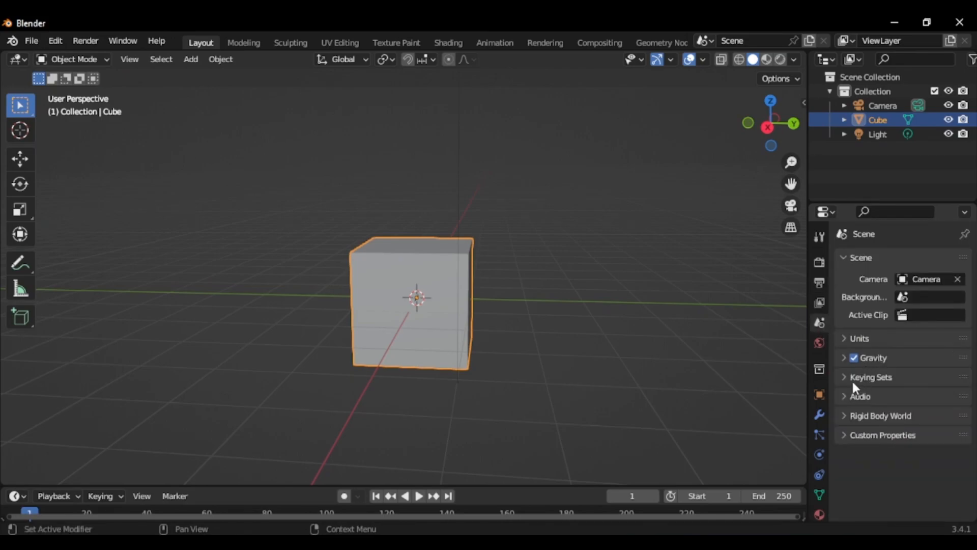
{"action": "left_click", "coordinate": [844, 338]}
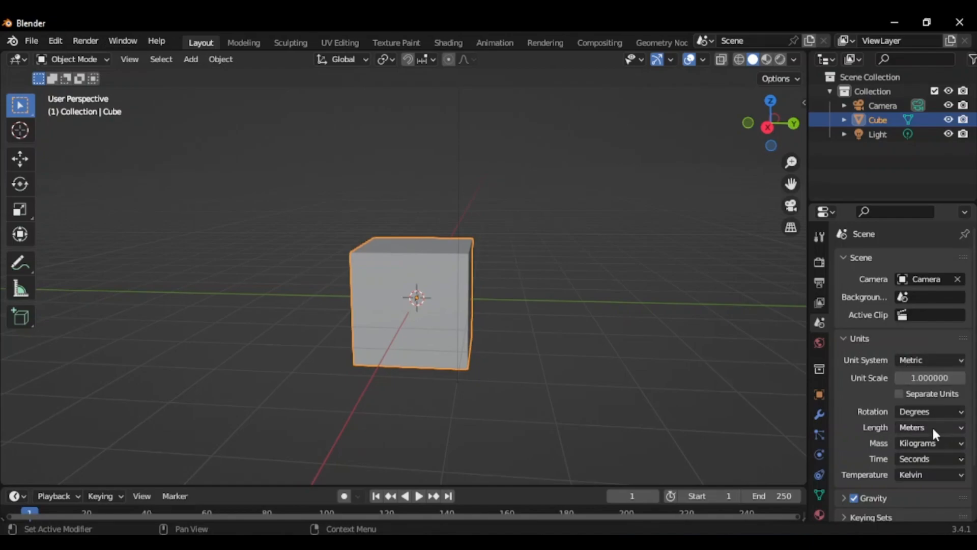
{"action": "left_click", "coordinate": [938, 362]}
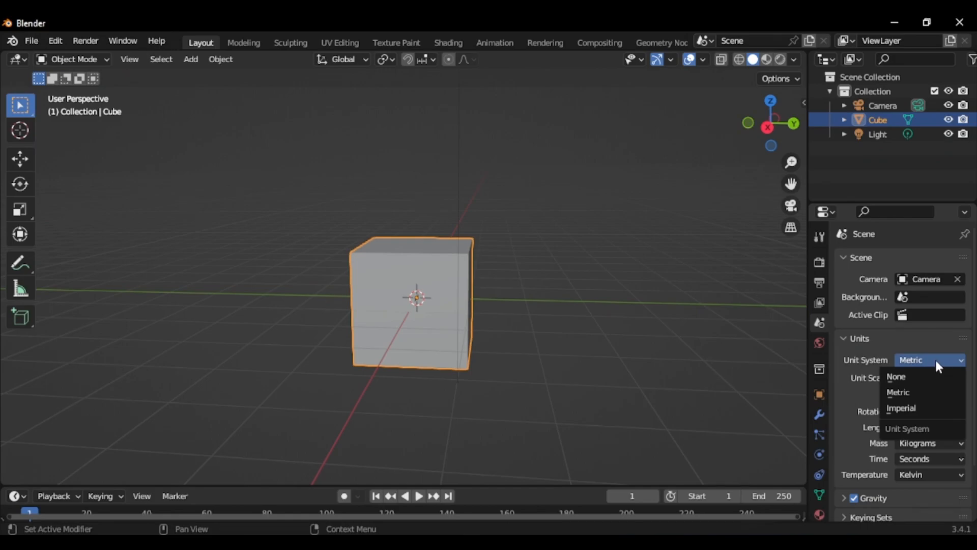
{"action": "left_click", "coordinate": [935, 392]}
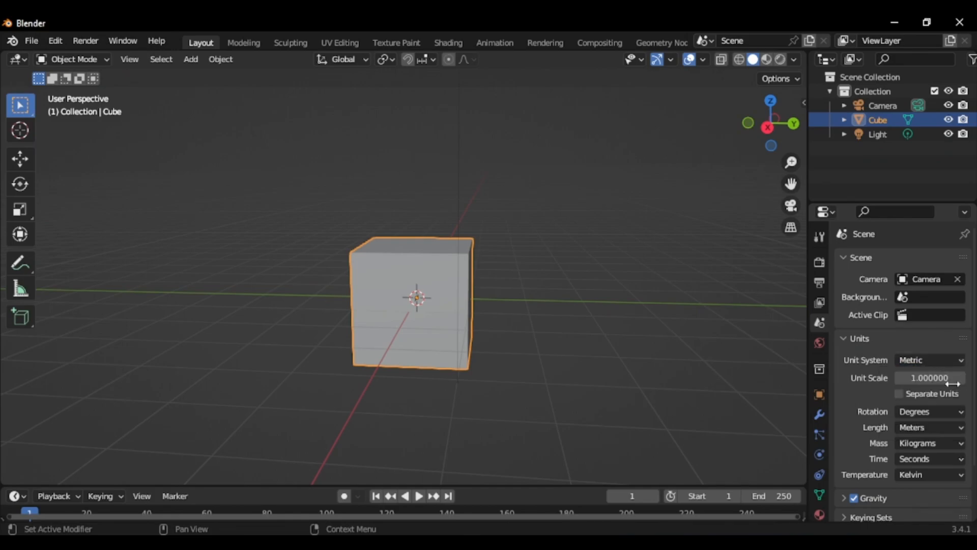
{"action": "left_click", "coordinate": [956, 428]}
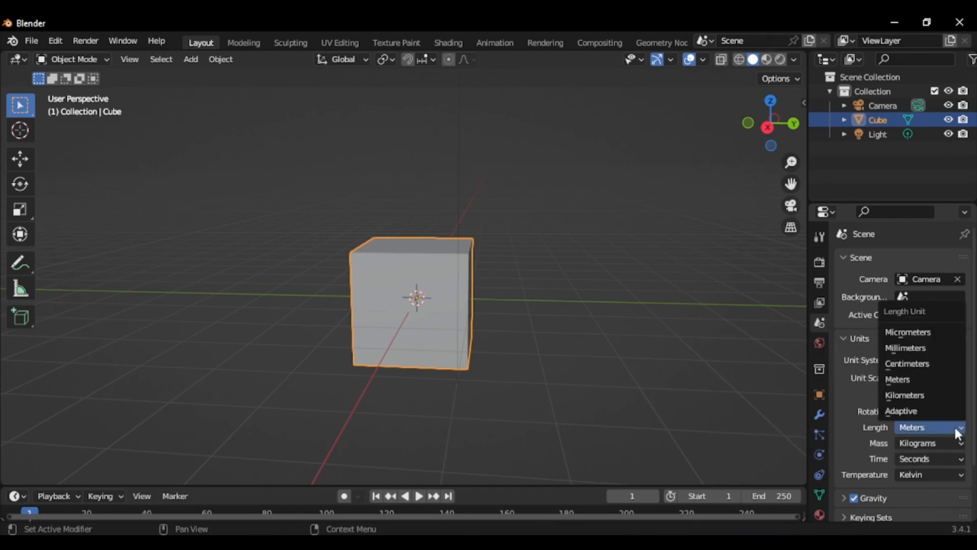
{"action": "left_click", "coordinate": [914, 349]}
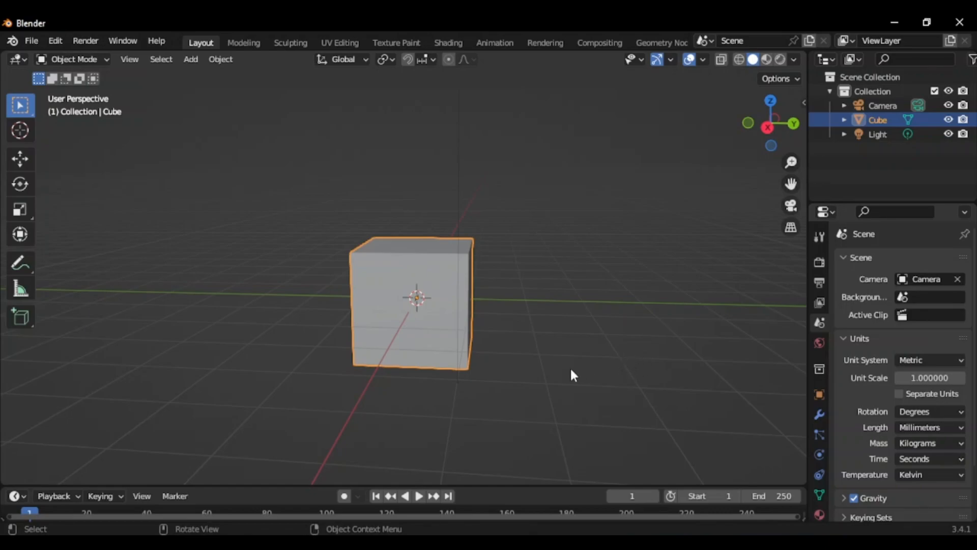
Move the cube up along the Z axis so that it sits roughly on the grid floor
{"action": "scroll", "coordinate": [713, 284], "scroll_direction": "down", "scroll_amount": 1}
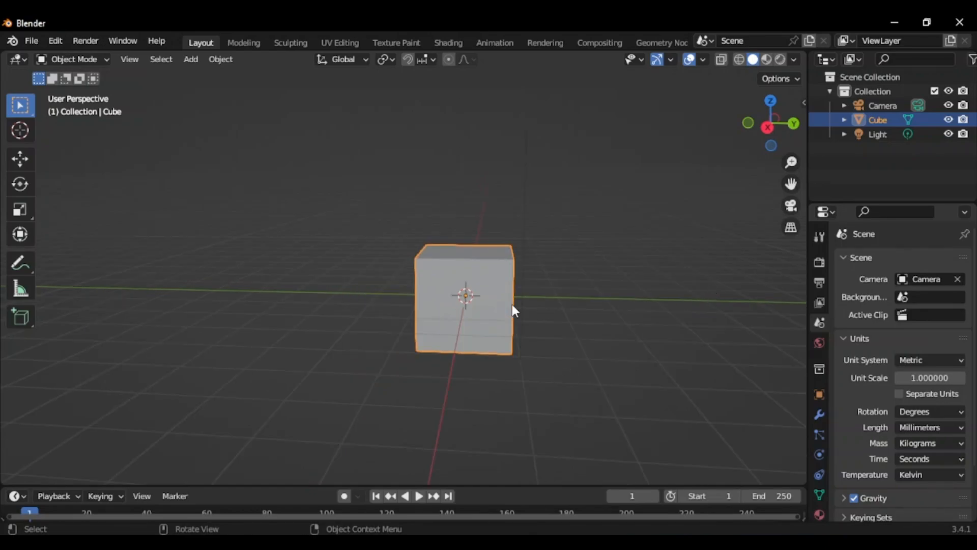
{"action": "scroll", "coordinate": [466, 304], "scroll_direction": "up", "scroll_amount": 3}
{"action": "scroll", "coordinate": [484, 388], "scroll_direction": "down", "scroll_amount": 1}
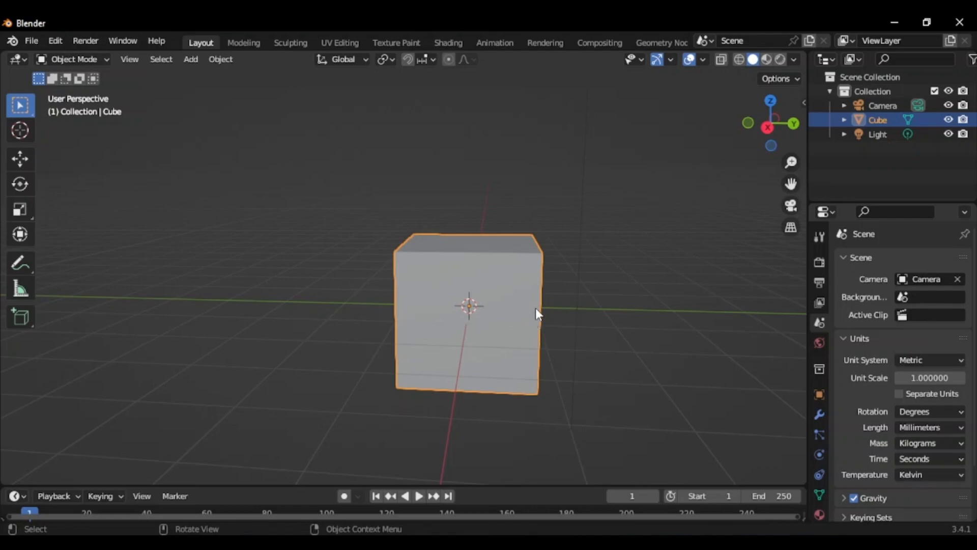
{"action": "mouse_move", "coordinate": [543, 321]}
{"action": "middle_mouse_down"}
{"action": "mouse_move", "coordinate": [457, 318]}
{"action": "mouse_move", "coordinate": [408, 288]}
{"action": "mouse_move", "coordinate": [524, 321]}
{"action": "middle_mouse_up"}
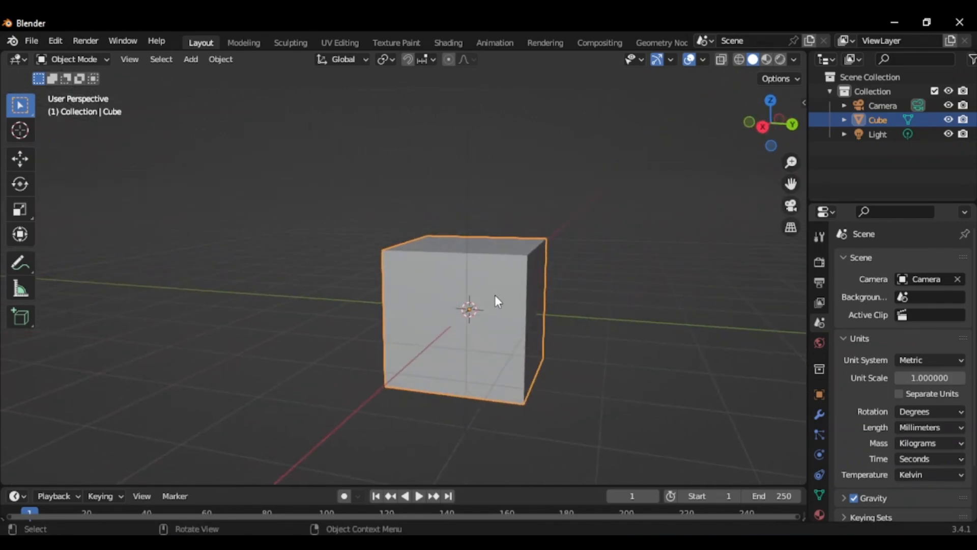
{"action": "left_click", "coordinate": [21, 162]}
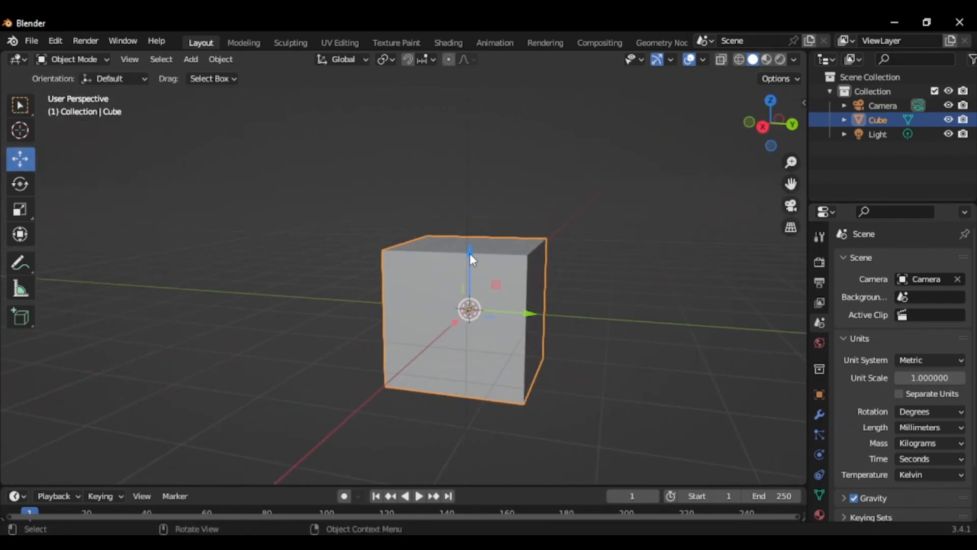
{"action": "left_click_drag", "start_coordinate": [472, 257], "coordinate": [465, 188]}
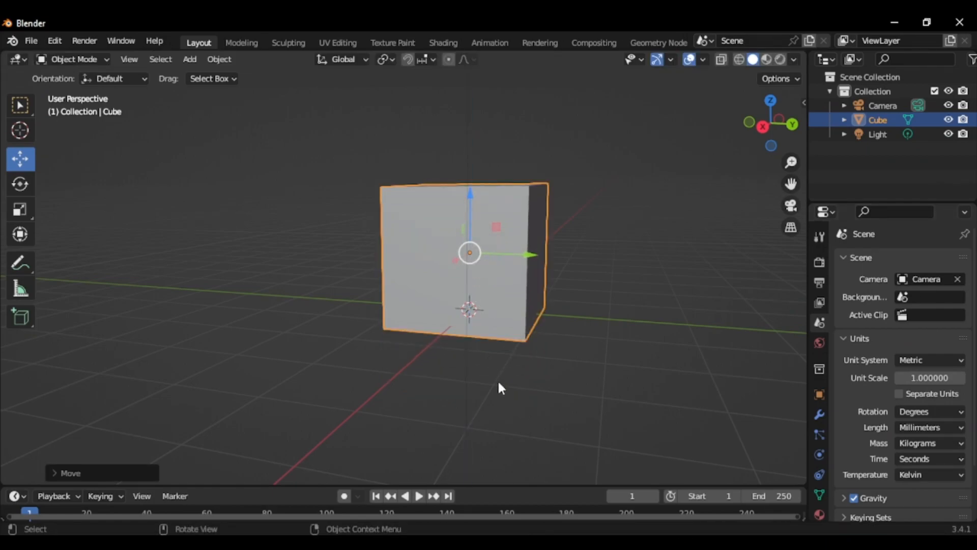
Examine the cube and its position above the grid floor from different distances and angles
{"action": "scroll", "coordinate": [514, 250], "scroll_direction": "down", "scroll_amount": 2}
{"action": "scroll", "coordinate": [500, 285], "scroll_direction": "up", "scroll_amount": 1}
{"action": "scroll", "coordinate": [501, 295], "scroll_direction": "up", "scroll_amount": 4}
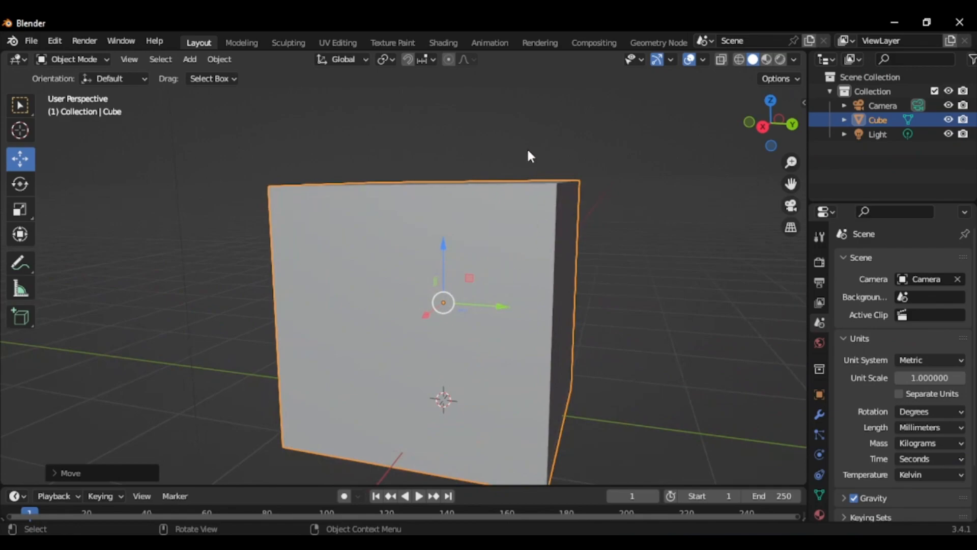
{"action": "scroll", "coordinate": [529, 155], "scroll_direction": "down", "scroll_amount": 3}
{"action": "scroll", "coordinate": [523, 387], "scroll_direction": "down", "scroll_amount": 1}
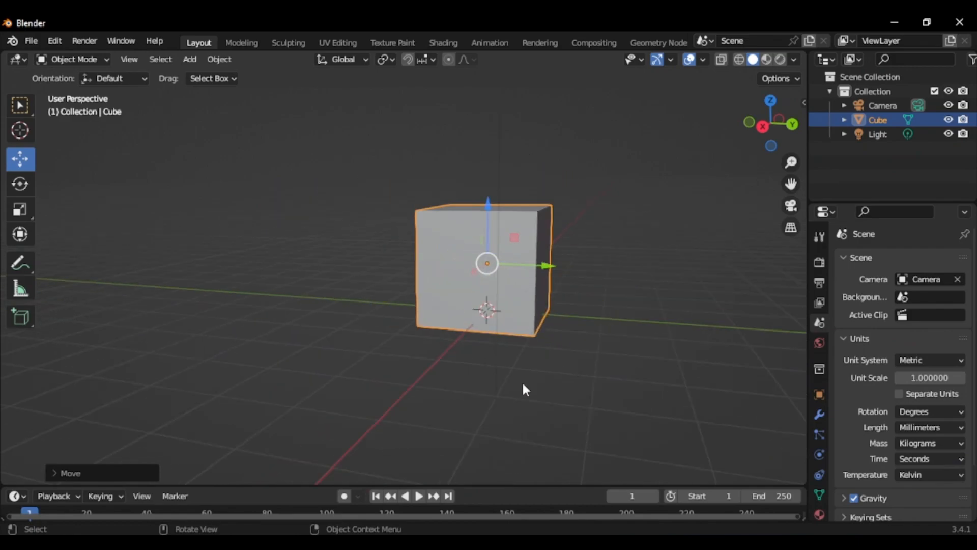
{"action": "scroll", "coordinate": [521, 296], "scroll_direction": "up", "scroll_amount": 4}
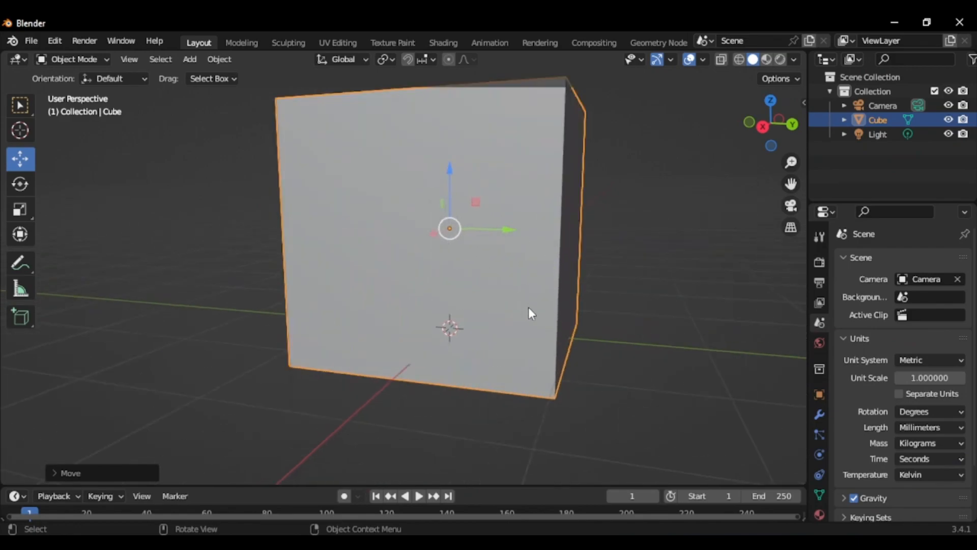
{"action": "scroll", "coordinate": [599, 305], "scroll_direction": "down", "scroll_amount": 4}
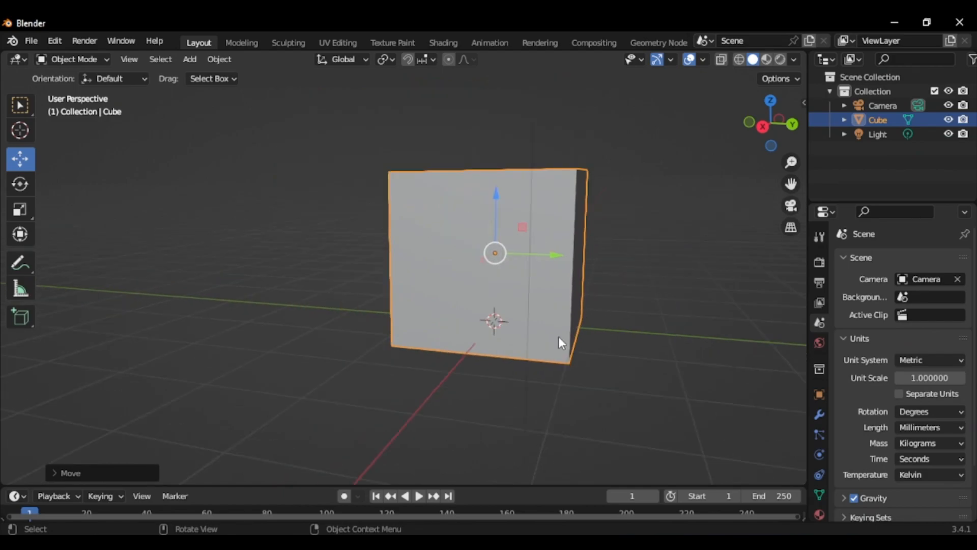
{"action": "middle_click_drag", "start_coordinate": [580, 292], "coordinate": [542, 294]}
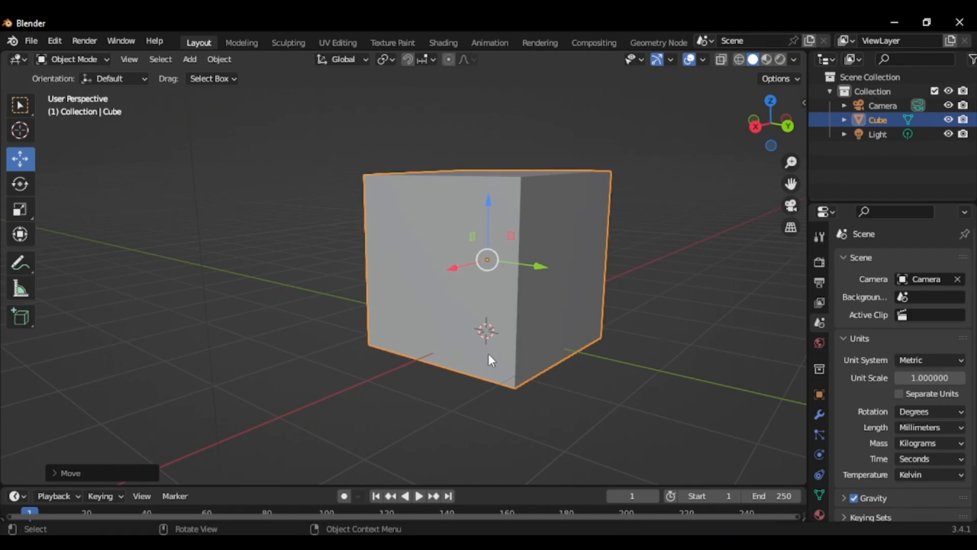
{"action": "scroll", "coordinate": [489, 356], "scroll_direction": "down", "scroll_amount": 1}
{"action": "scroll", "coordinate": [503, 252], "scroll_direction": "up", "scroll_amount": 2}
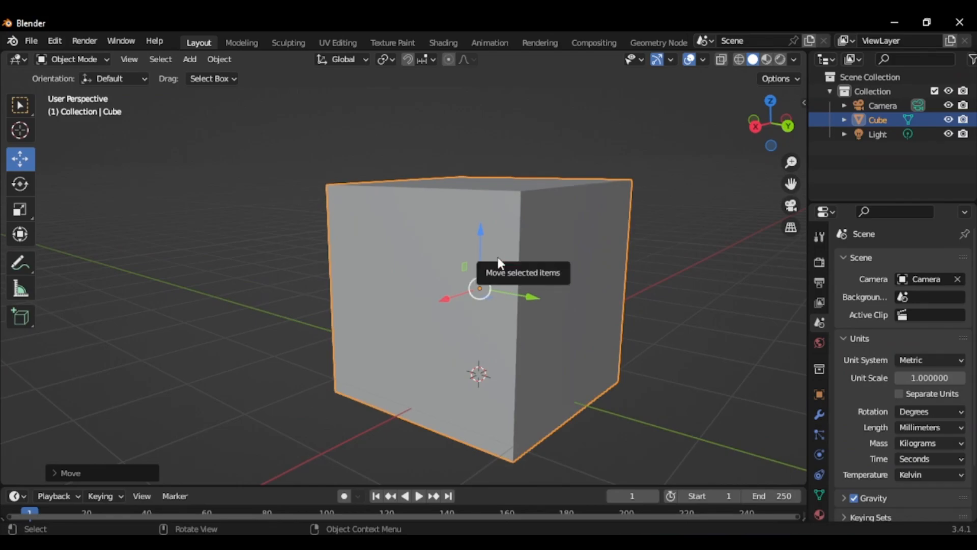
{"action": "scroll", "coordinate": [498, 258], "scroll_direction": "down", "scroll_amount": 1}
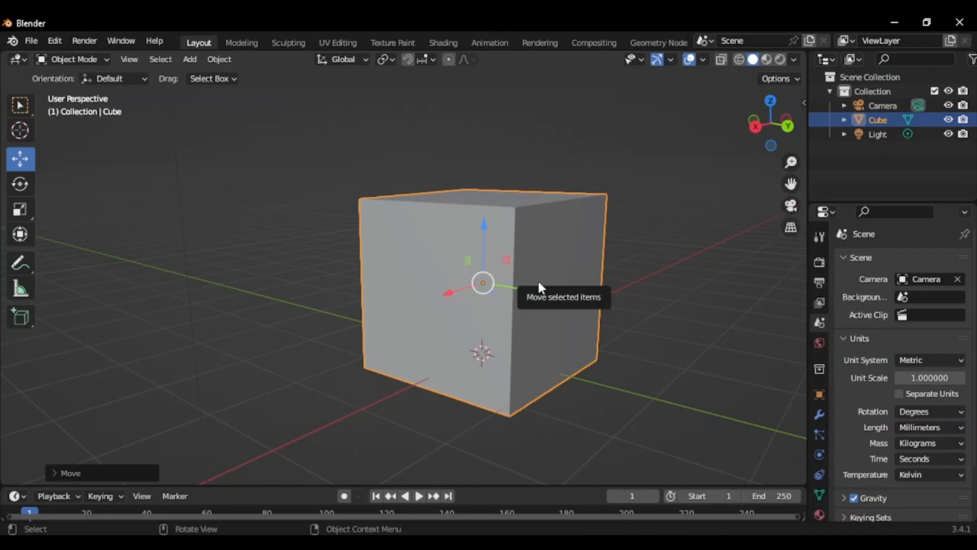
Switch the cube from Object Mode to Edit Mode
{"action": "left_click", "coordinate": [75, 59]}
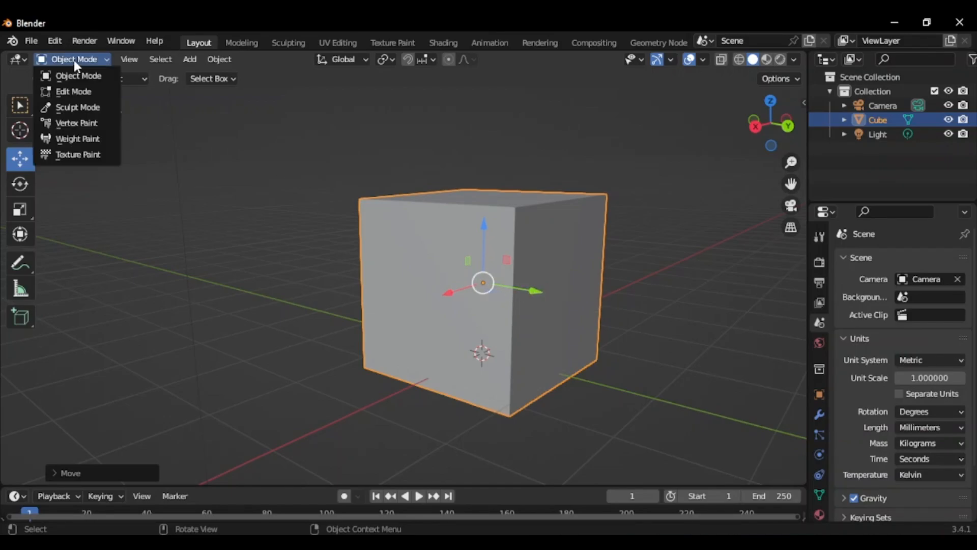
{"action": "left_click", "coordinate": [78, 91]}
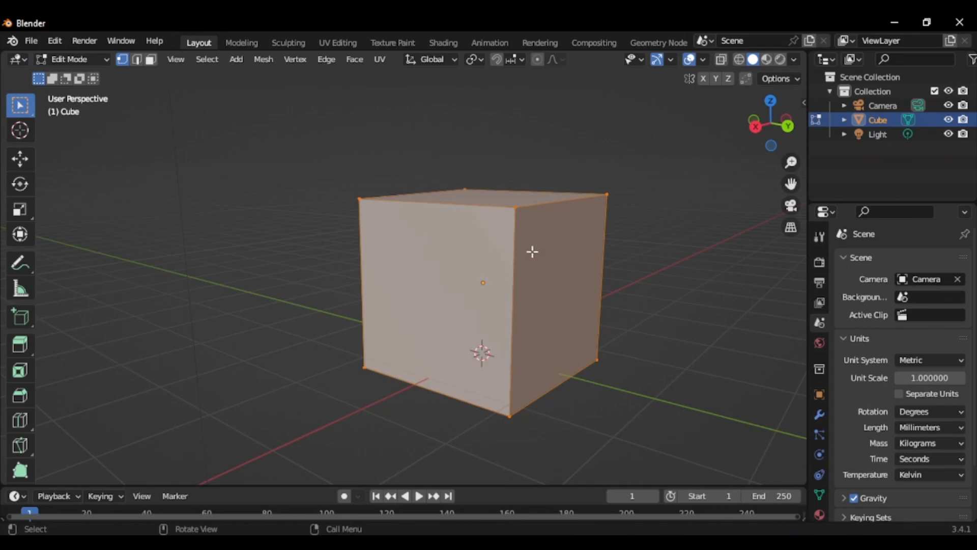
Replace the selection of the whole cube mesh with a single corner vertex and change to face selection mode
{"action": "scroll", "coordinate": [481, 199], "scroll_direction": "up", "scroll_amount": 2}
{"action": "scroll", "coordinate": [531, 140], "scroll_direction": "down", "scroll_amount": 1}
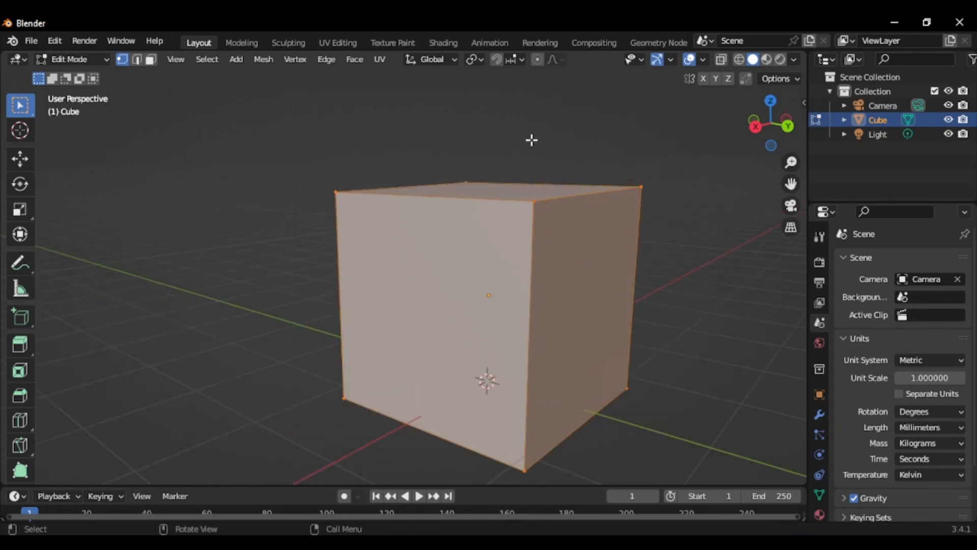
{"action": "middle_click_drag", "start_coordinate": [522, 160], "coordinate": [549, 202]}
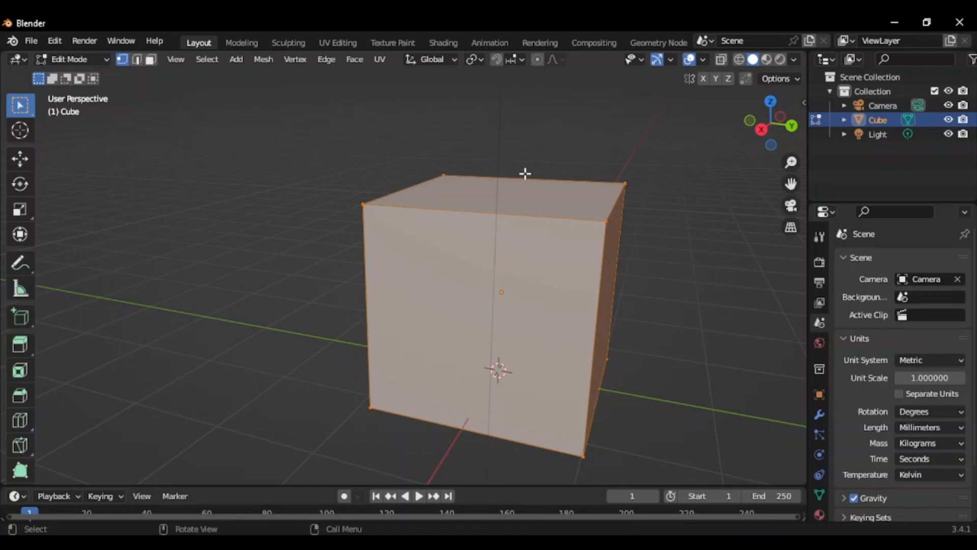
{"action": "scroll", "coordinate": [525, 174], "scroll_direction": "down", "scroll_amount": 1}
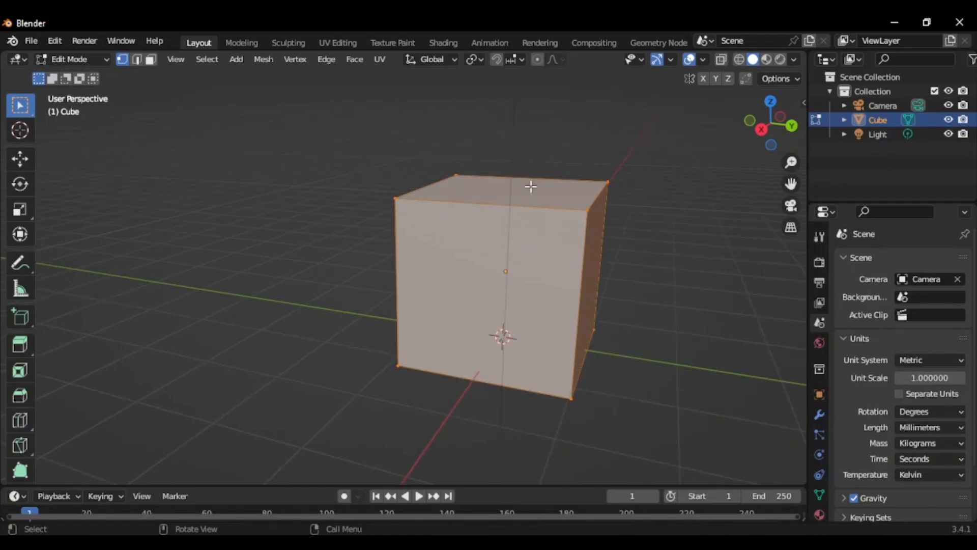
{"action": "middle_click_drag", "start_coordinate": [551, 168], "coordinate": [512, 207]}
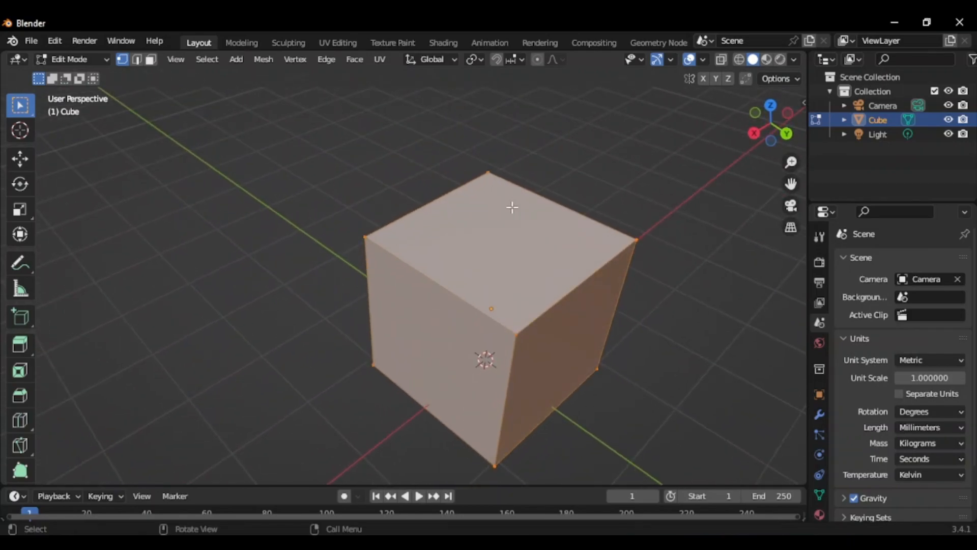
{"action": "key", "text": "KP_Decimal"}
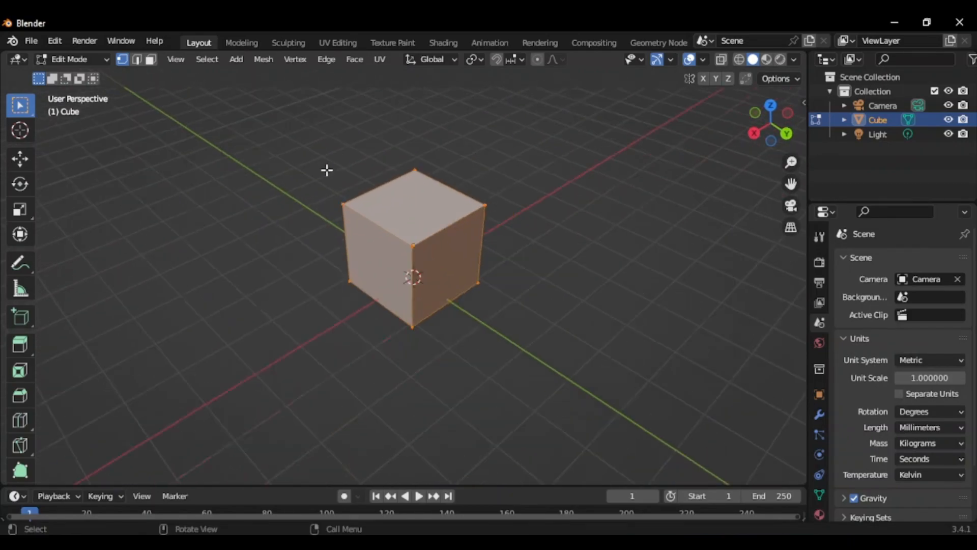
{"action": "scroll", "coordinate": [426, 218], "scroll_direction": "up", "scroll_amount": 1}
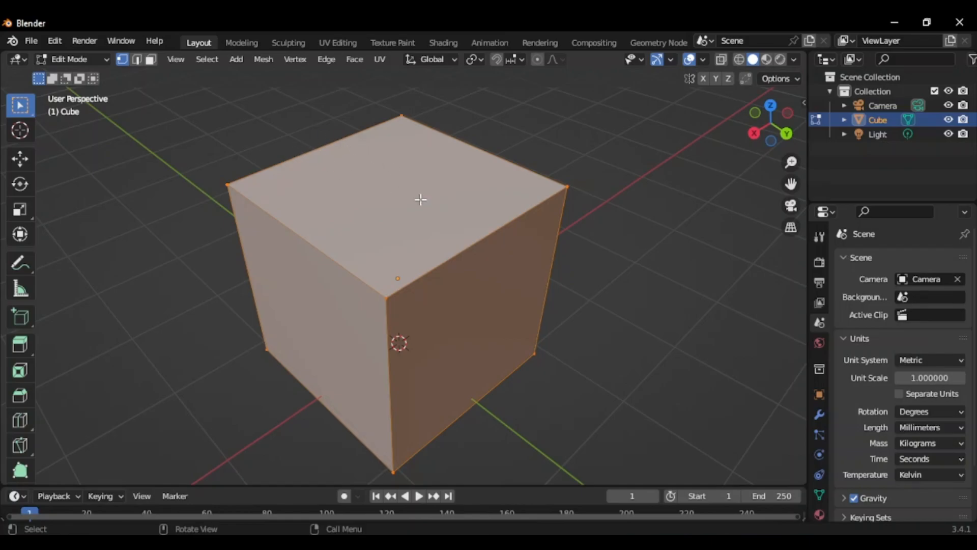
{"action": "scroll", "coordinate": [420, 200], "scroll_direction": "down", "scroll_amount": 3}
{"action": "scroll", "coordinate": [467, 143], "scroll_direction": "down", "scroll_amount": 4}
{"action": "scroll", "coordinate": [435, 204], "scroll_direction": "up", "scroll_amount": 3}
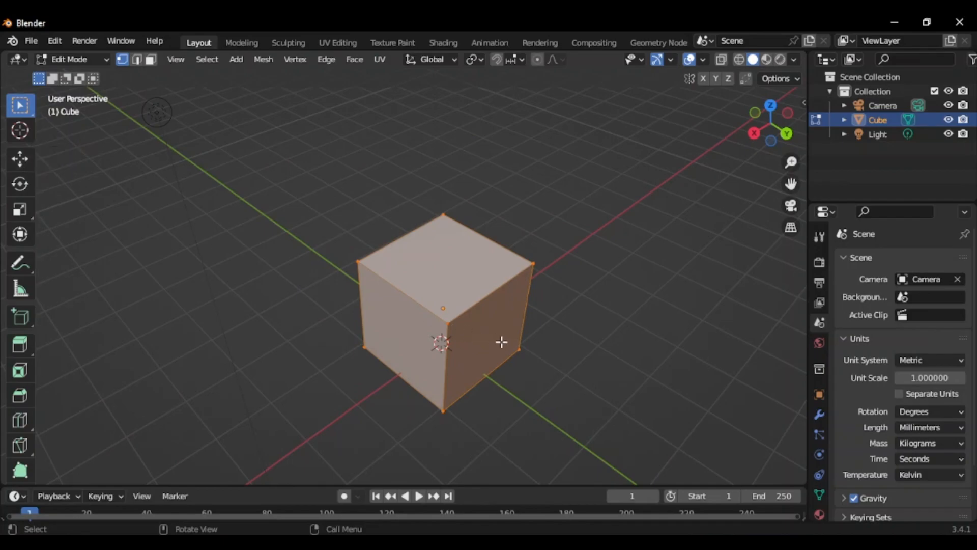
{"action": "left_click", "coordinate": [483, 333]}
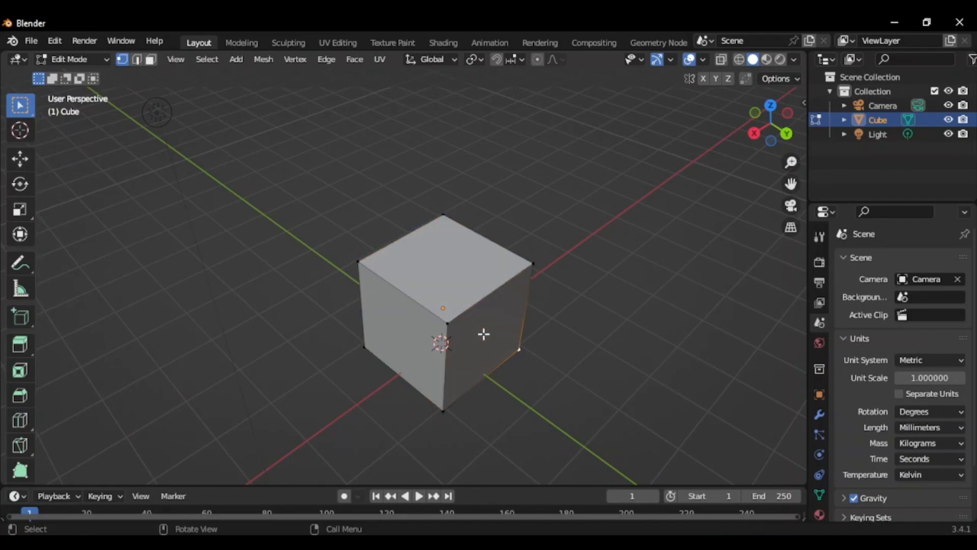
{"action": "key", "text": "3"}
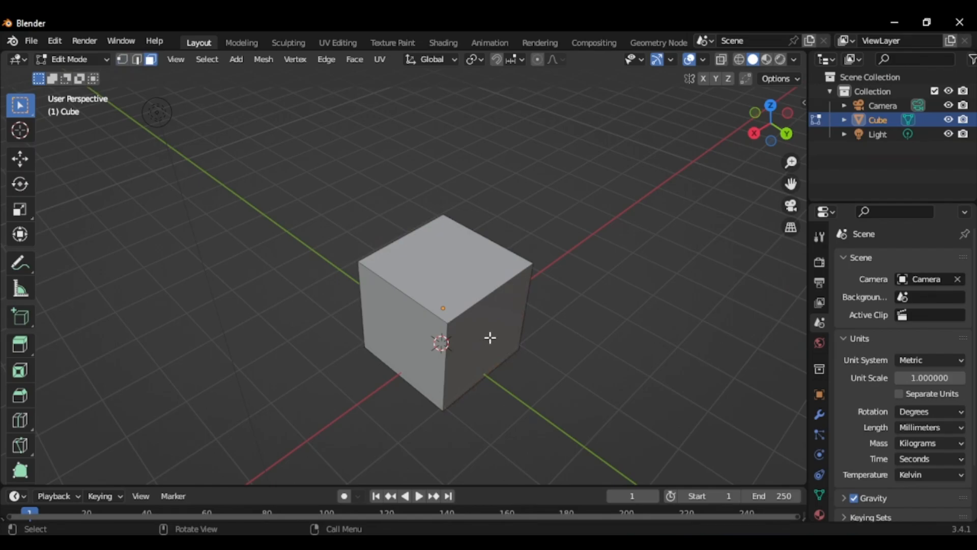
Select the cube's side face that faces the positive Y direction
{"action": "left_click", "coordinate": [490, 337]}
{"action": "scroll", "coordinate": [527, 369], "scroll_direction": "up", "scroll_amount": 3}
{"action": "middle_click_drag", "start_coordinate": [471, 276], "coordinate": [493, 274]}
{"action": "scroll", "coordinate": [419, 227], "scroll_direction": "down", "scroll_amount": 2}
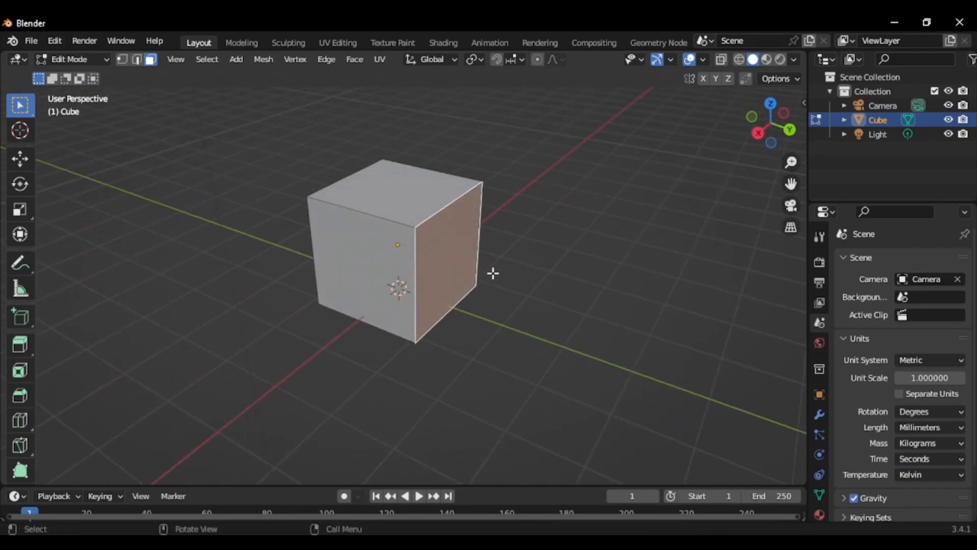
{"action": "scroll", "coordinate": [478, 358], "scroll_direction": "down", "scroll_amount": 1}
{"action": "scroll", "coordinate": [497, 281], "scroll_direction": "up", "scroll_amount": 3}
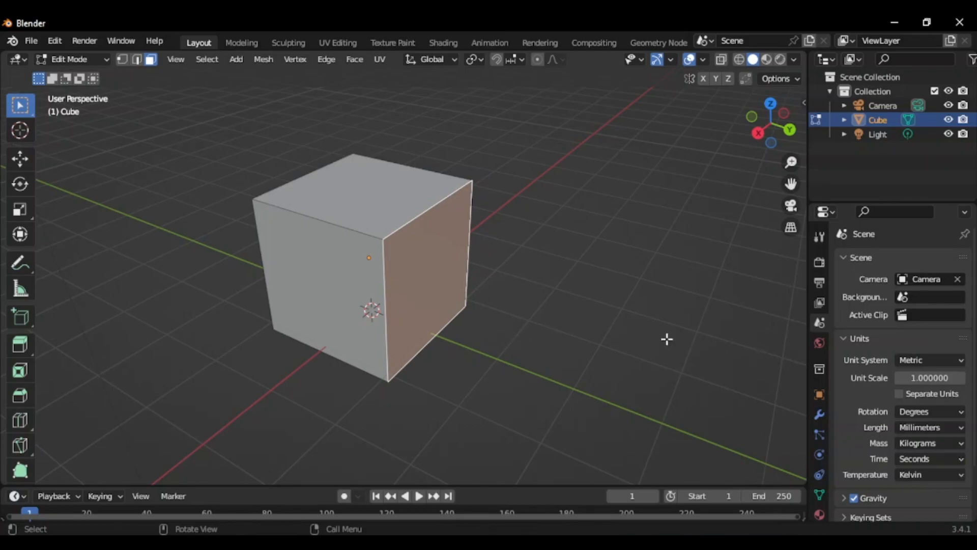
{"action": "scroll", "coordinate": [504, 283], "scroll_direction": "down", "scroll_amount": 1}
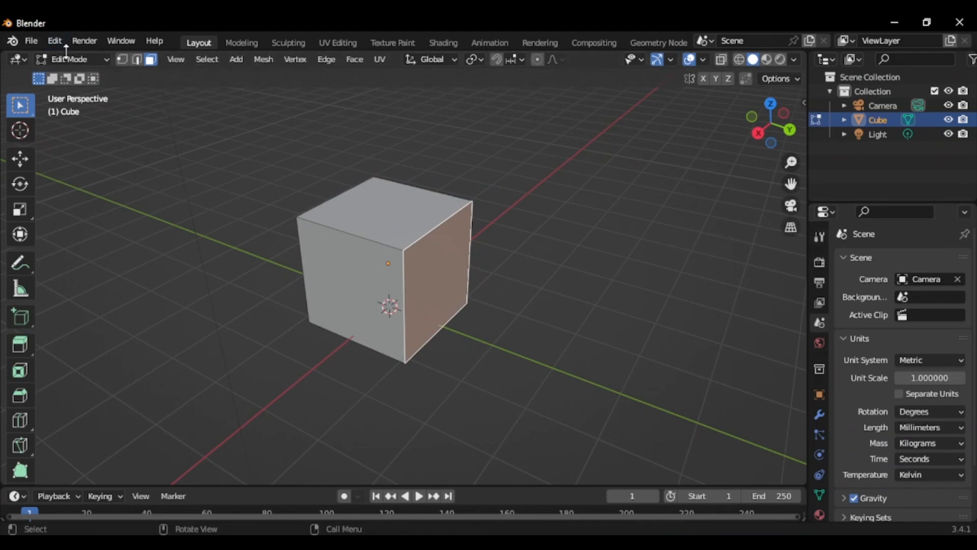
Return the cube to Object Mode and show its transform values for location, rotation, scale and dimensions
{"action": "left_click", "coordinate": [81, 59]}
{"action": "left_click", "coordinate": [79, 74]}
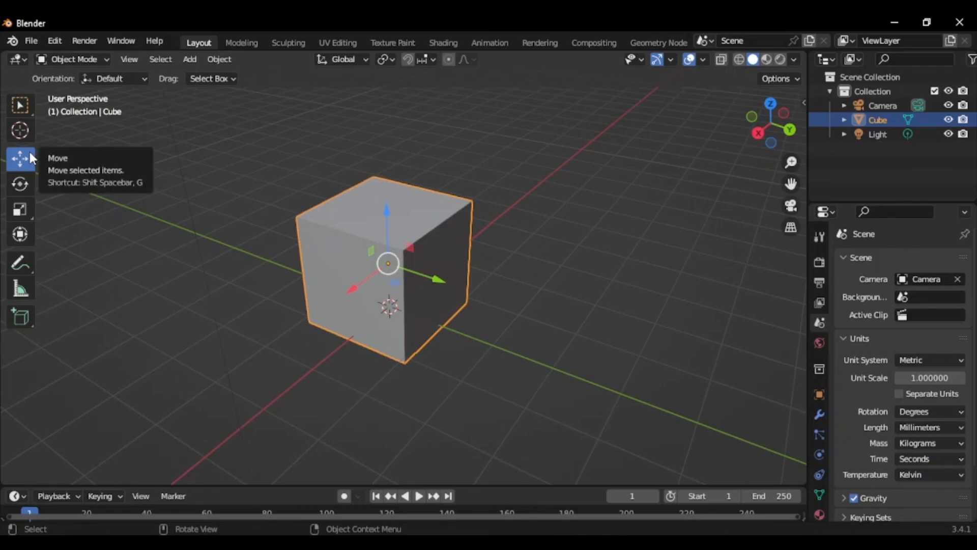
{"action": "left_click", "coordinate": [804, 103]}
{"action": "key", "text": "t"}
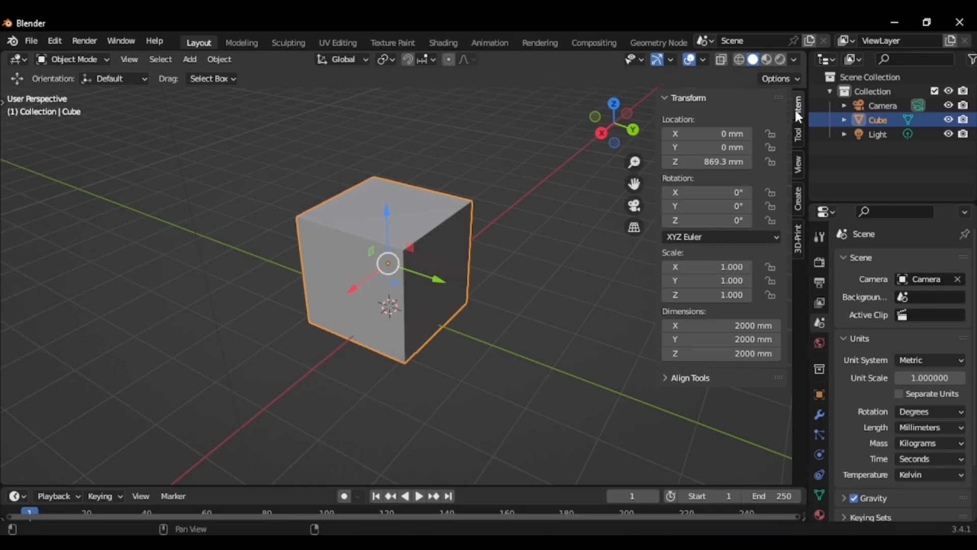
{"action": "key", "text": "t"}
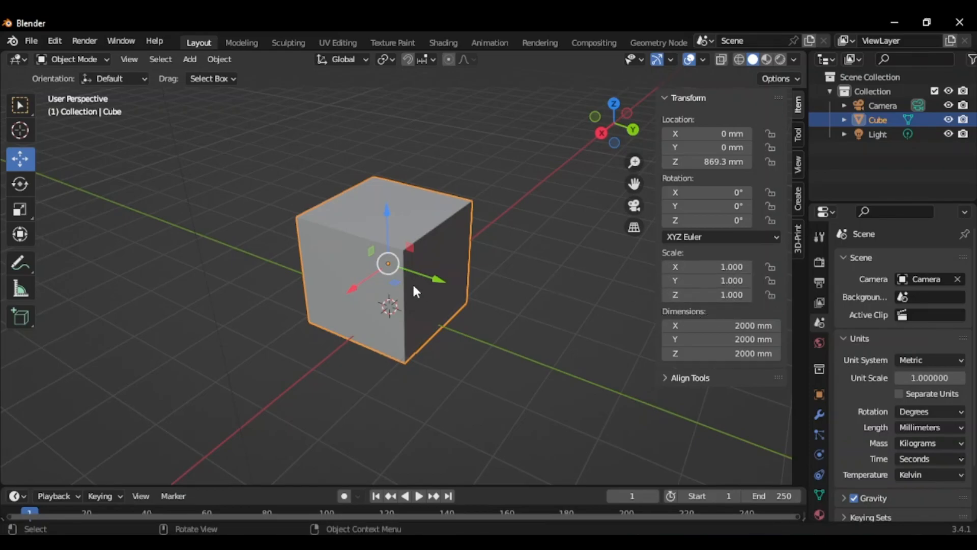
Set the cube's X dimension to 200 mm
{"action": "scroll", "coordinate": [455, 267], "scroll_direction": "up", "scroll_amount": 3}
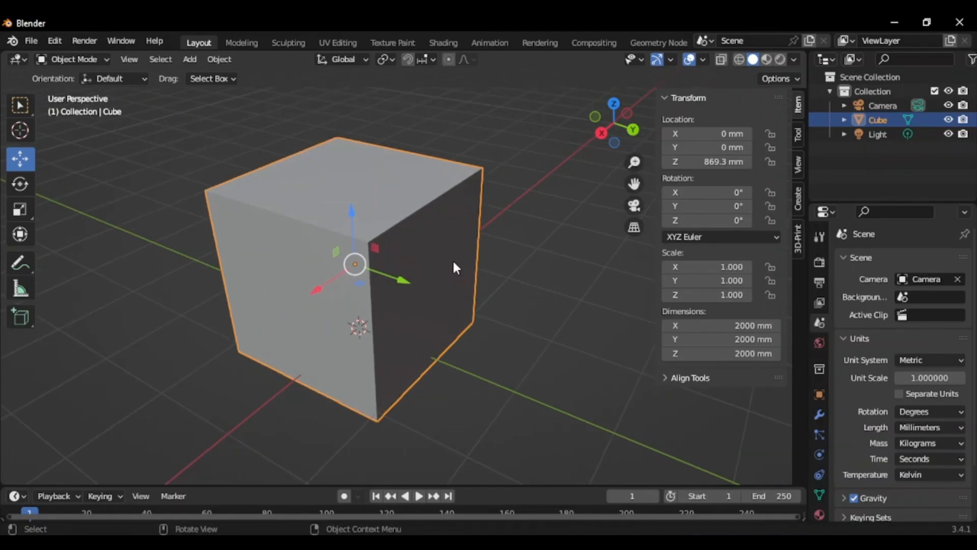
{"action": "scroll", "coordinate": [455, 267], "scroll_direction": "down", "scroll_amount": 2}
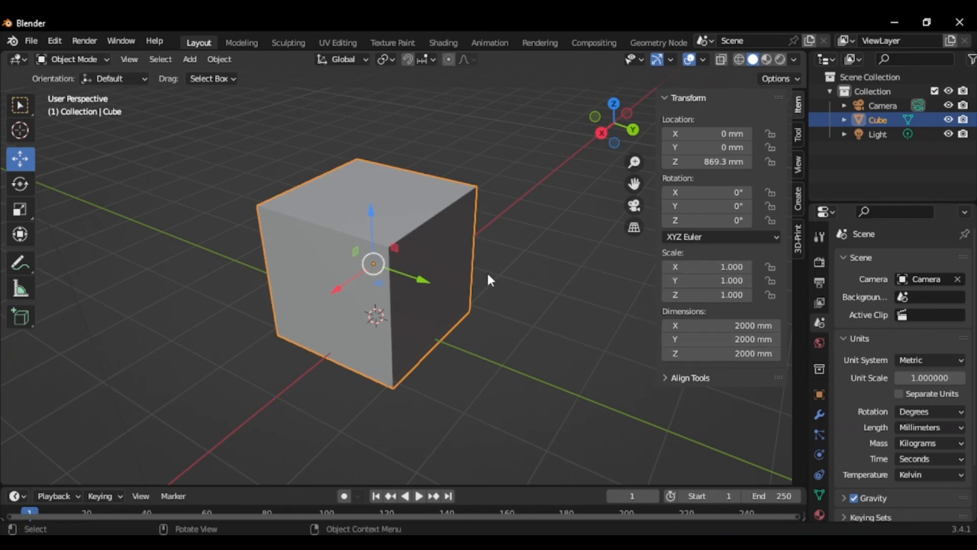
{"action": "scroll", "coordinate": [458, 275], "scroll_direction": "up", "scroll_amount": 4}
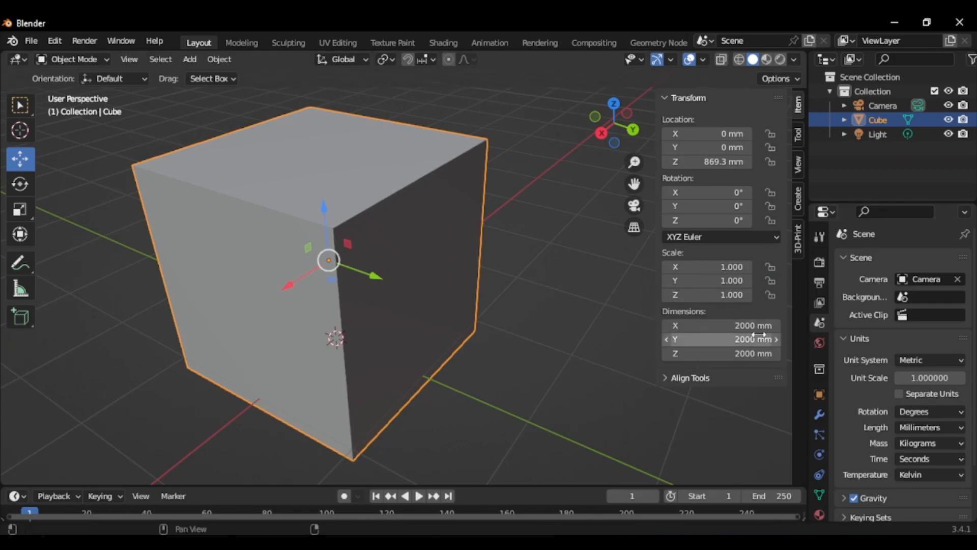
{"action": "left_click", "coordinate": [719, 326]}
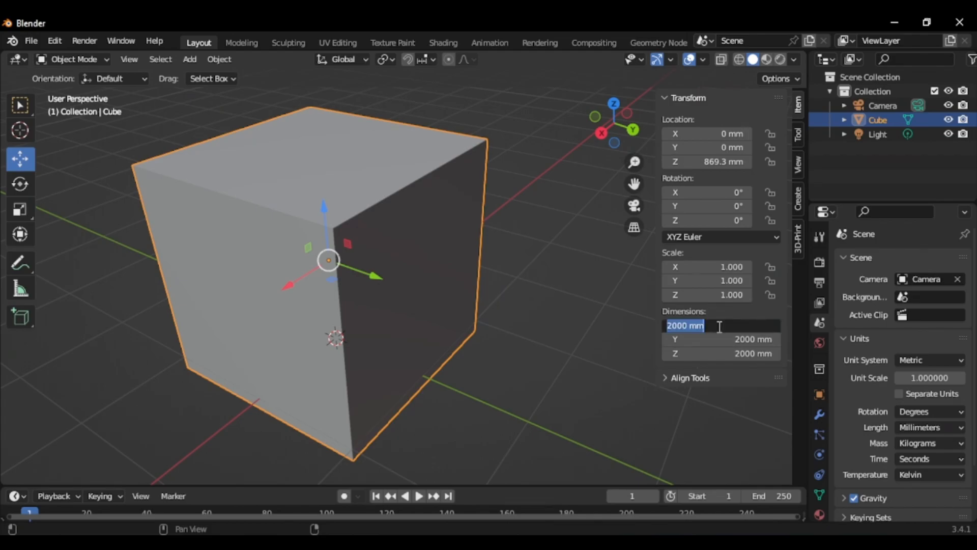
{"action": "type", "text": "200"}
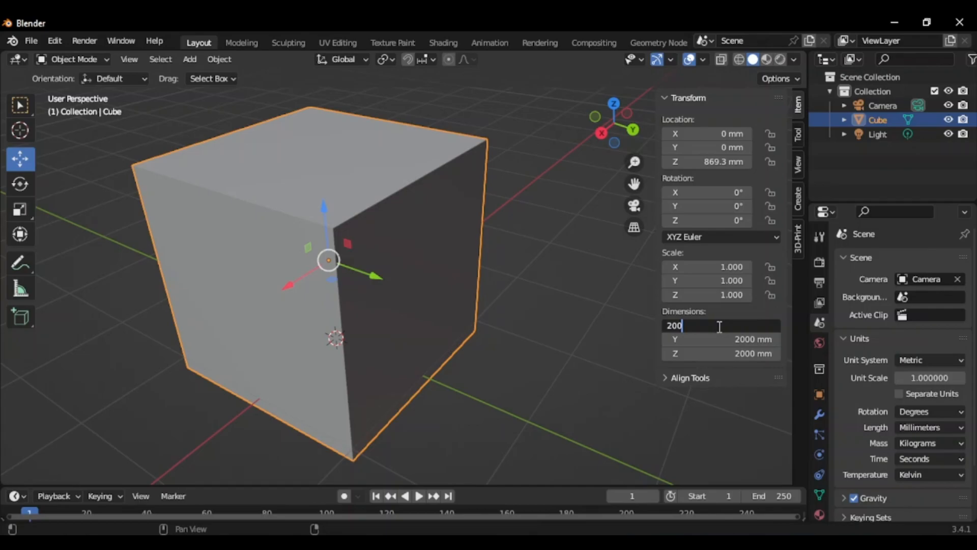
{"action": "key", "text": "Return"}
Set the cube's Y dimension to 220 mm and its Z dimension to 200 mm
{"action": "left_click", "coordinate": [720, 339]}
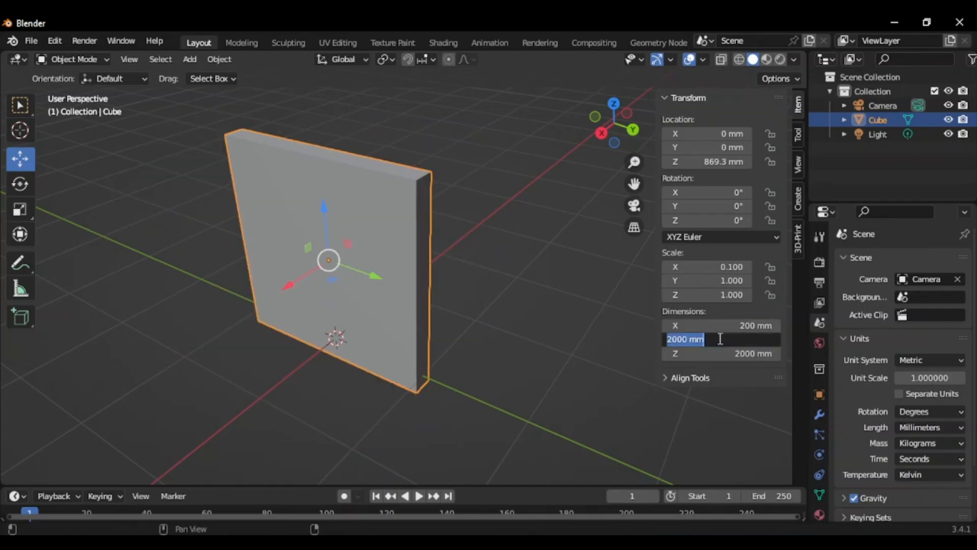
{"action": "type", "text": "22"}
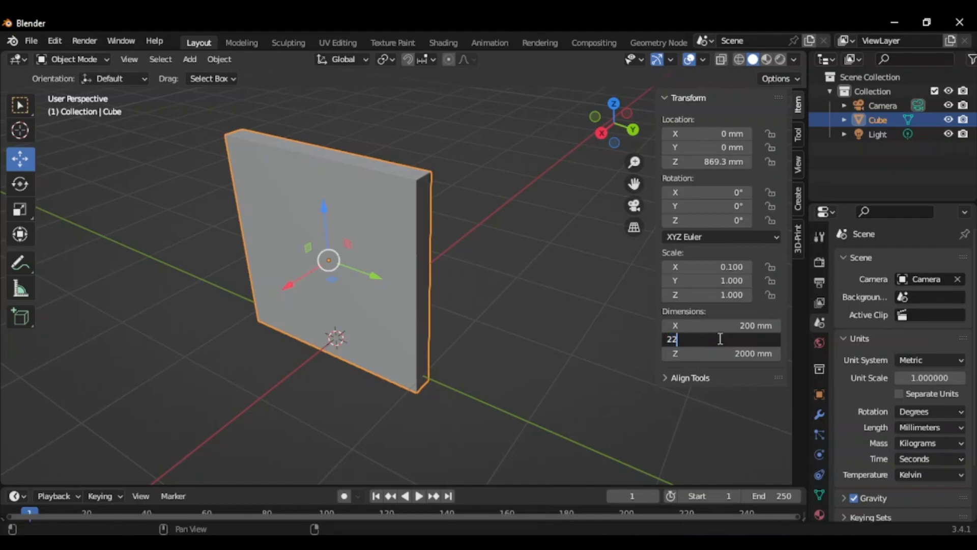
{"action": "type", "text": "0"}
{"action": "key", "text": "Return"}
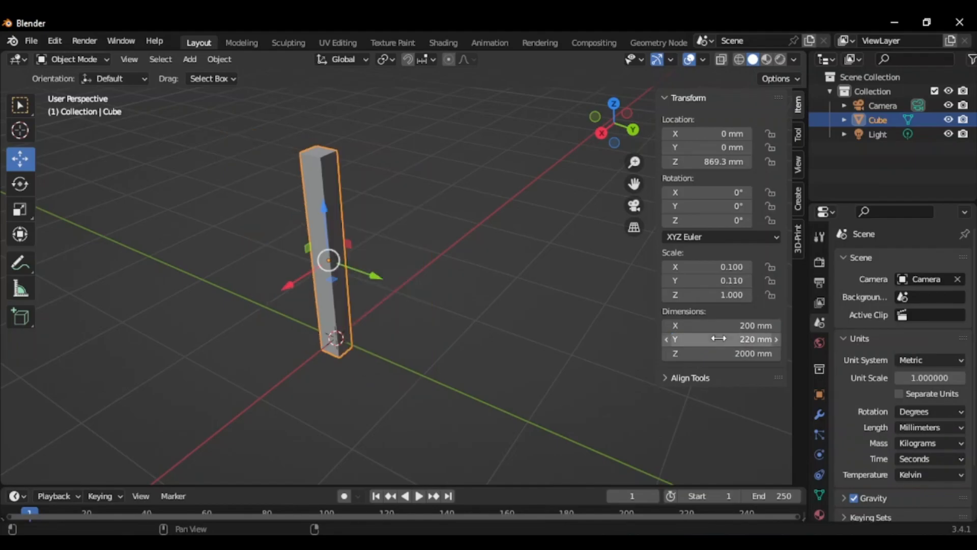
{"action": "left_click", "coordinate": [719, 353]}
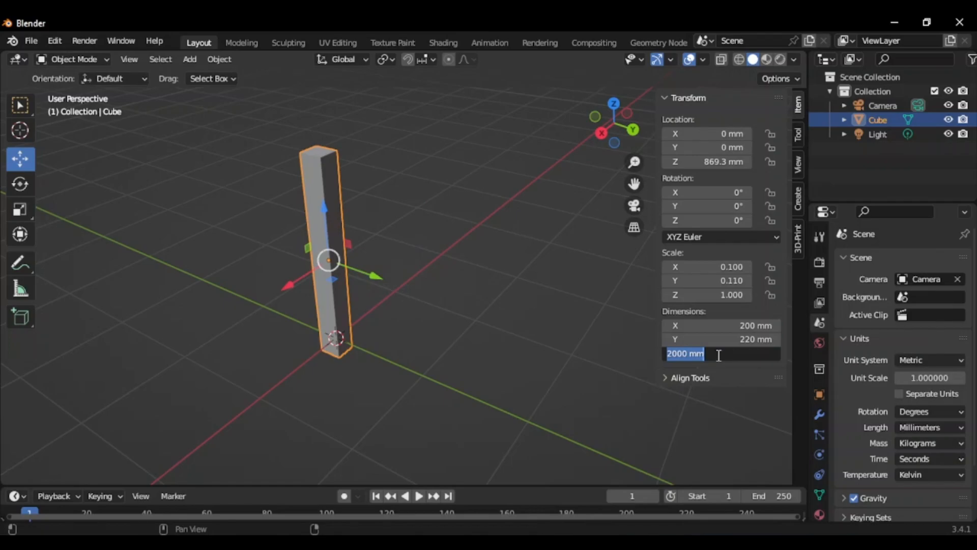
{"action": "type", "text": "200"}
{"action": "key", "text": "Return"}
Apply all transforms to the resized cube
{"action": "scroll", "coordinate": [485, 232], "scroll_direction": "down", "scroll_amount": 2}
{"action": "scroll", "coordinate": [347, 229], "scroll_direction": "up", "scroll_amount": 5}
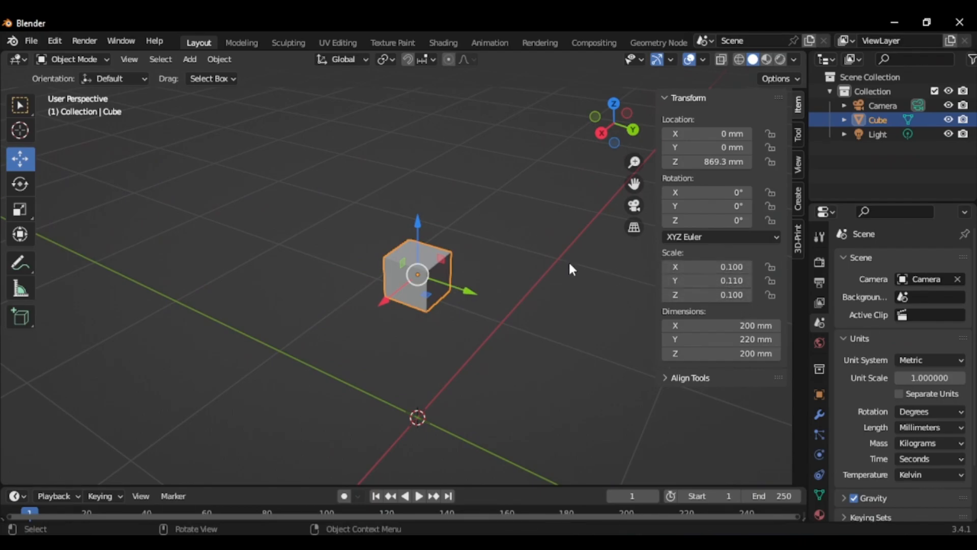
{"action": "scroll", "coordinate": [454, 261], "scroll_direction": "up", "scroll_amount": 1}
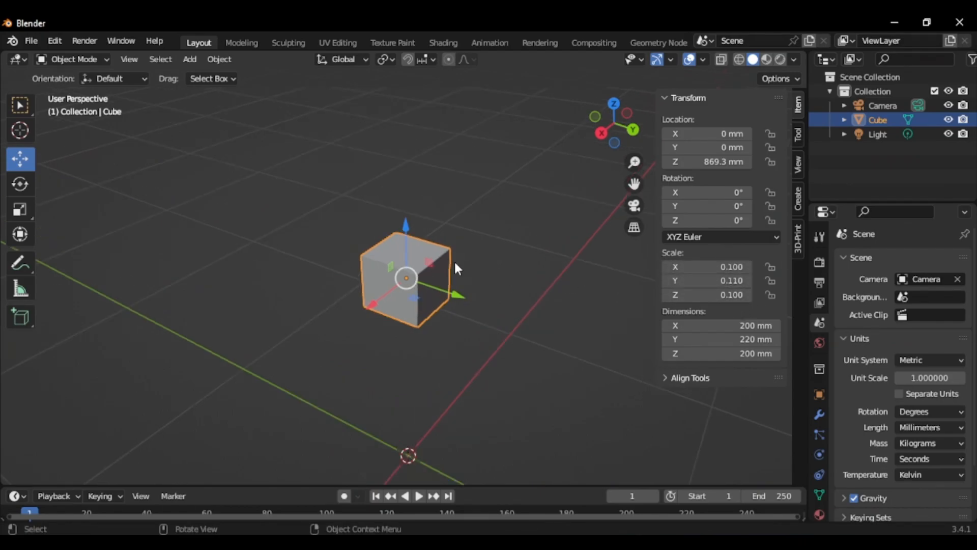
{"action": "key", "text": "ctrl+a"}
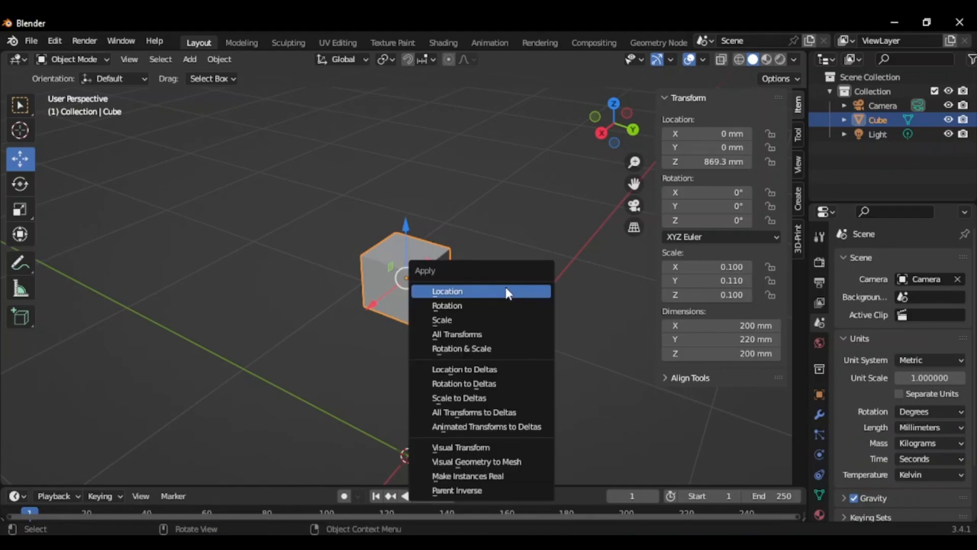
{"action": "left_click", "coordinate": [493, 337]}
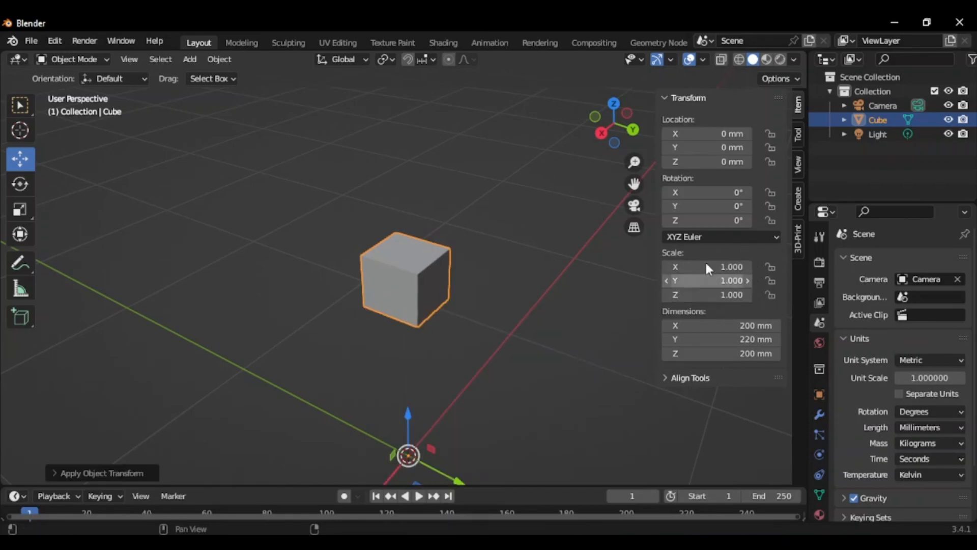
Examine the cube's position relative to its origin in perspective and orthographic views, ending in the left orthographic view
{"action": "scroll", "coordinate": [419, 219], "scroll_direction": "down", "scroll_amount": 1}
{"action": "scroll", "coordinate": [417, 289], "scroll_direction": "up", "scroll_amount": 1}
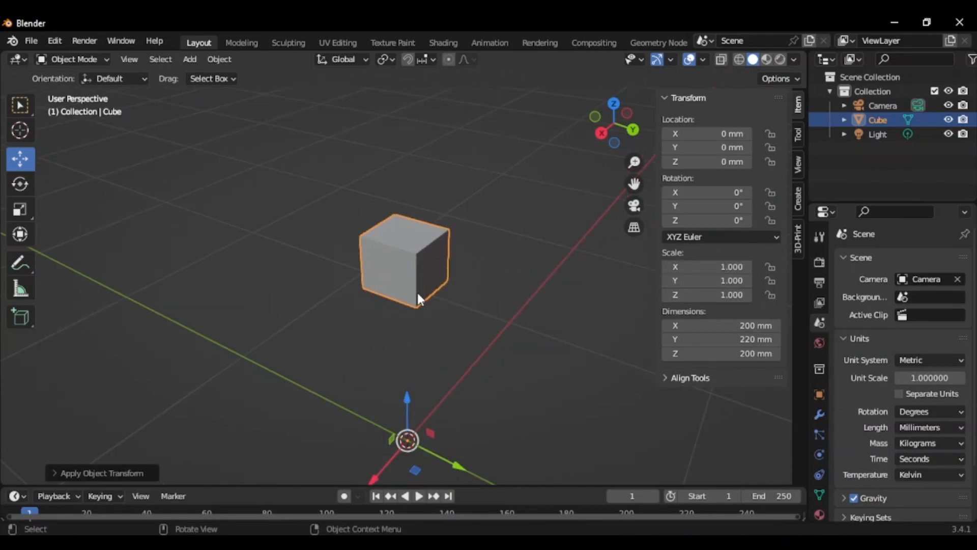
{"action": "scroll", "coordinate": [435, 149], "scroll_direction": "down", "scroll_amount": 1}
{"action": "scroll", "coordinate": [426, 270], "scroll_direction": "up", "scroll_amount": 1}
{"action": "scroll", "coordinate": [422, 145], "scroll_direction": "down", "scroll_amount": 3}
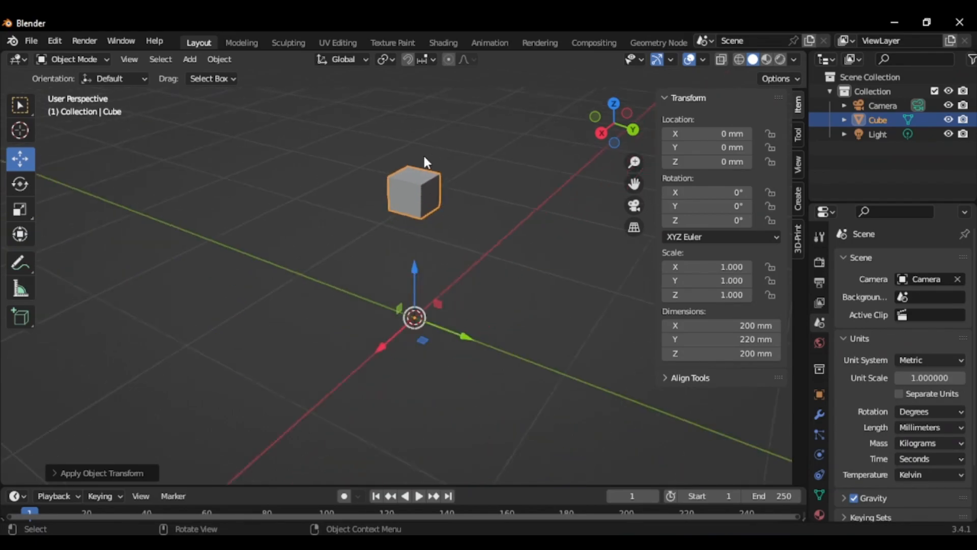
{"action": "scroll", "coordinate": [419, 333], "scroll_direction": "up", "scroll_amount": 1}
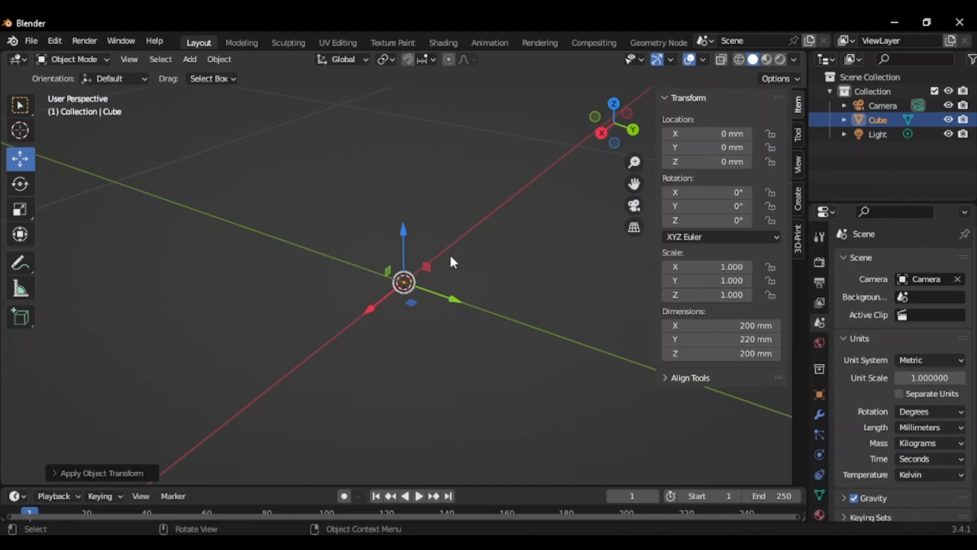
{"action": "key", "text": "ctrl+KP_1"}
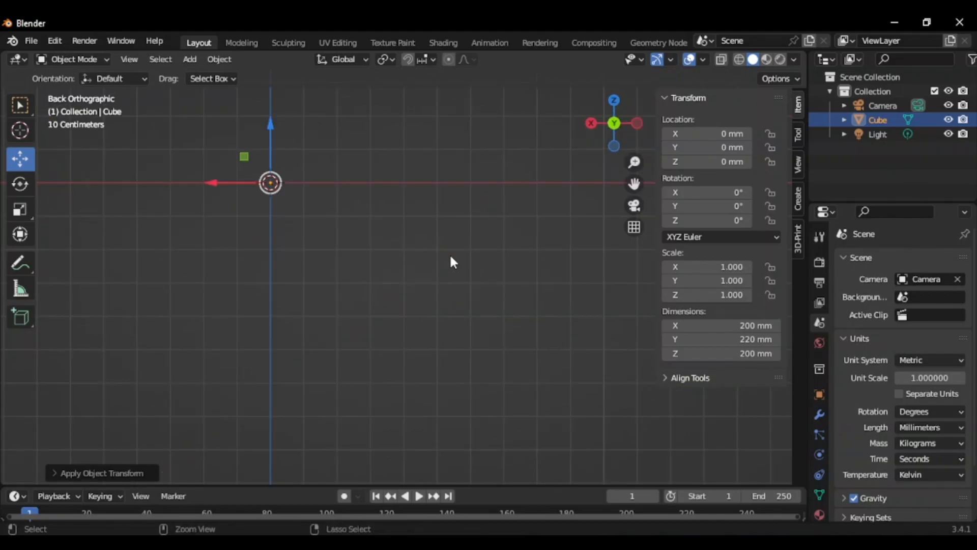
{"action": "key", "text": "ctrl+KP_7"}
{"action": "key", "text": "ctrl+KP_3"}
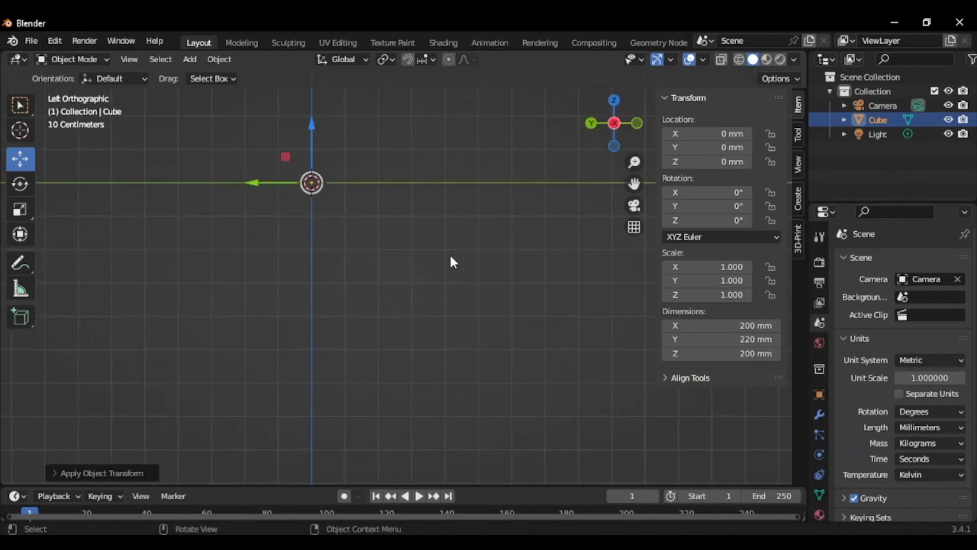
{"action": "scroll", "coordinate": [301, 321], "scroll_direction": "down", "scroll_amount": 7}
{"action": "scroll", "coordinate": [348, 219], "scroll_direction": "up", "scroll_amount": 6}
{"action": "scroll", "coordinate": [372, 150], "scroll_direction": "down", "scroll_amount": 3}
{"action": "scroll", "coordinate": [379, 244], "scroll_direction": "up", "scroll_amount": 1}
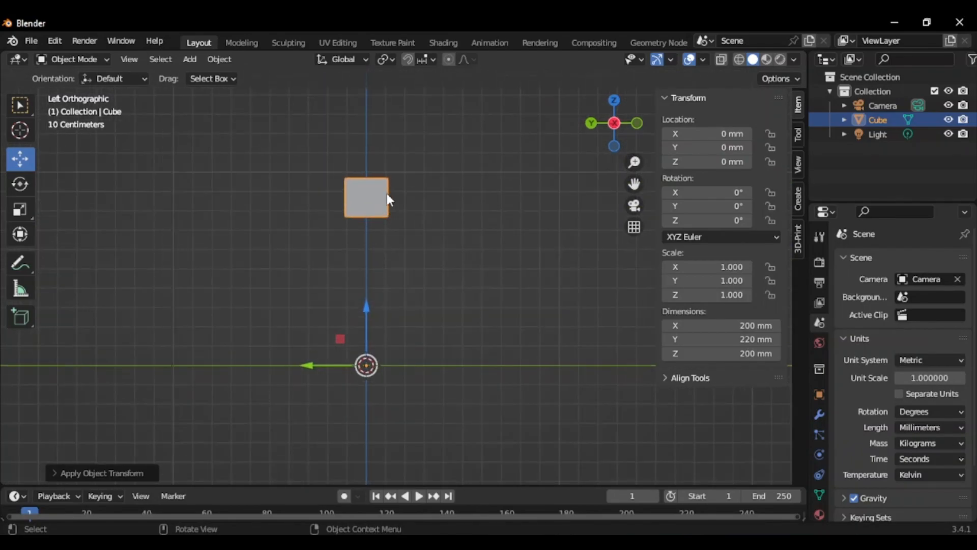
{"action": "scroll", "coordinate": [398, 318], "scroll_direction": "down", "scroll_amount": 2}
{"action": "scroll", "coordinate": [400, 348], "scroll_direction": "up", "scroll_amount": 3}
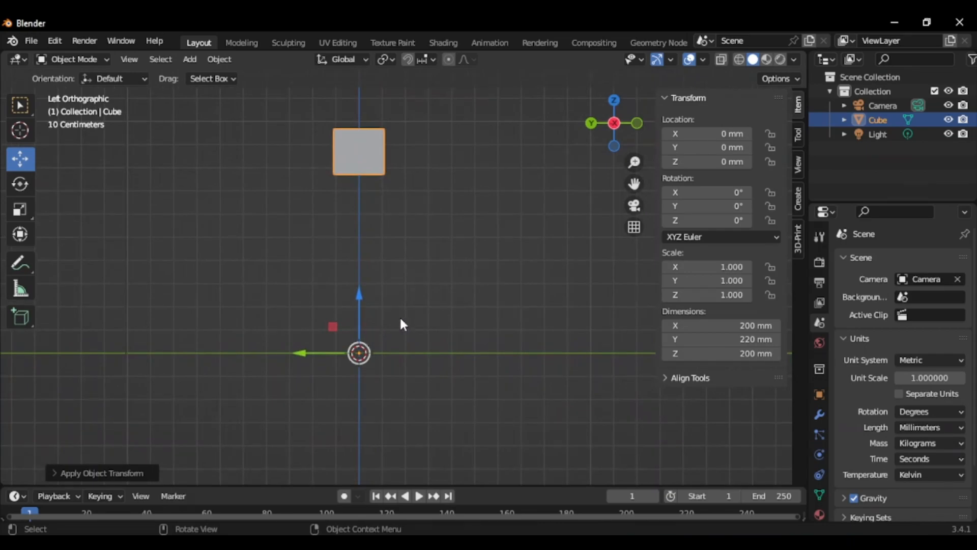
{"action": "scroll", "coordinate": [415, 346], "scroll_direction": "down", "scroll_amount": 2}
{"action": "scroll", "coordinate": [388, 201], "scroll_direction": "up", "scroll_amount": 2}
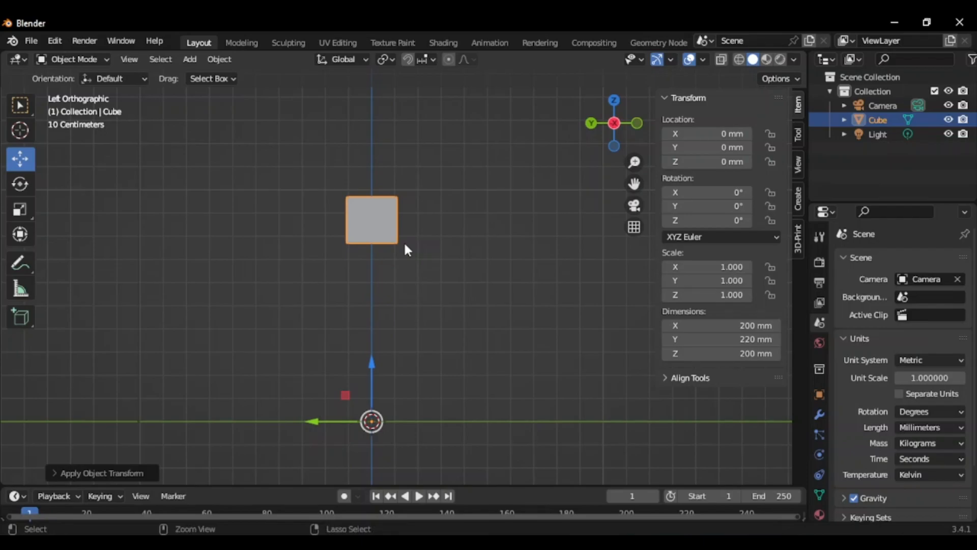
With transforms limited to the origin, move the cube's origin up the Z axis to its centre at about 869.6 mm, then end origin-only editing
{"action": "key", "text": "ctrl+period"}
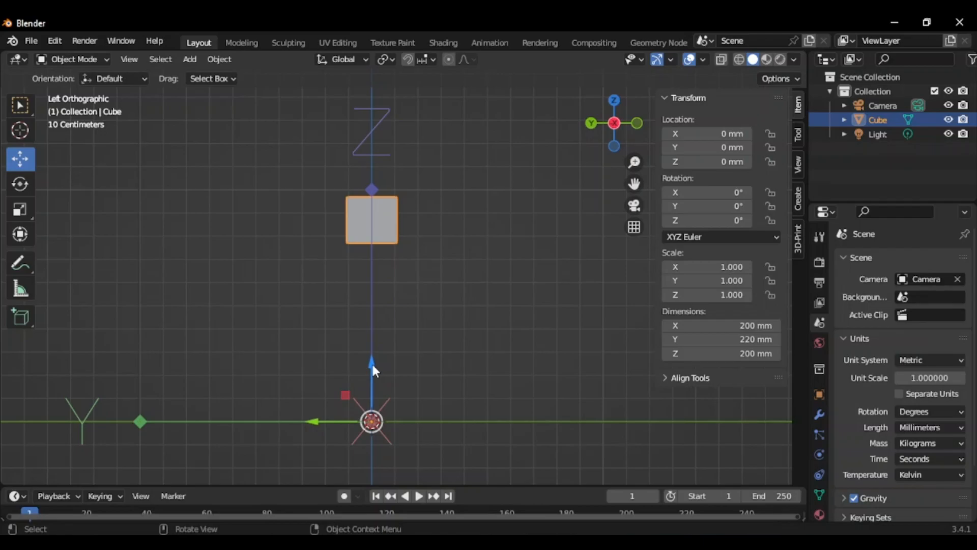
{"action": "left_click_drag", "start_coordinate": [372, 367], "coordinate": [374, 162]}
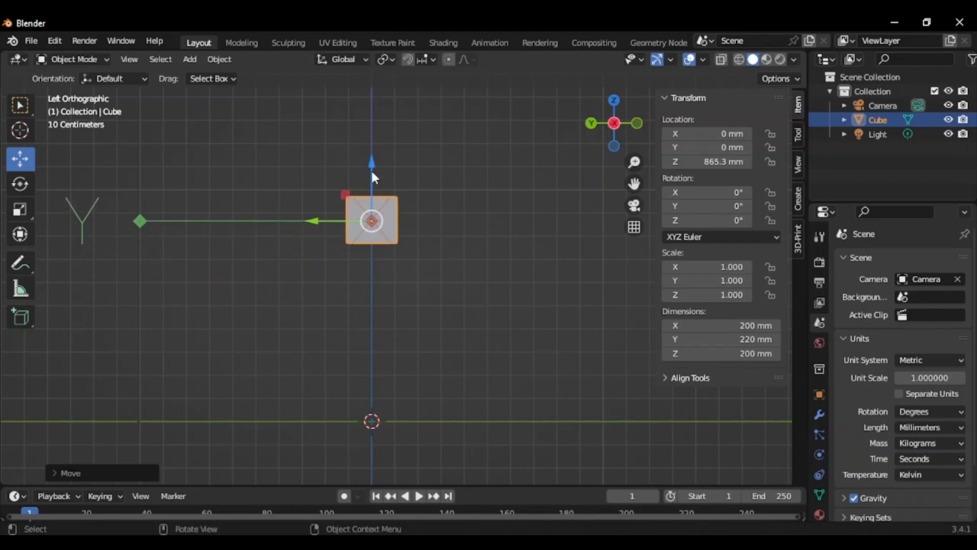
{"action": "scroll", "coordinate": [372, 209], "scroll_direction": "up", "scroll_amount": 8}
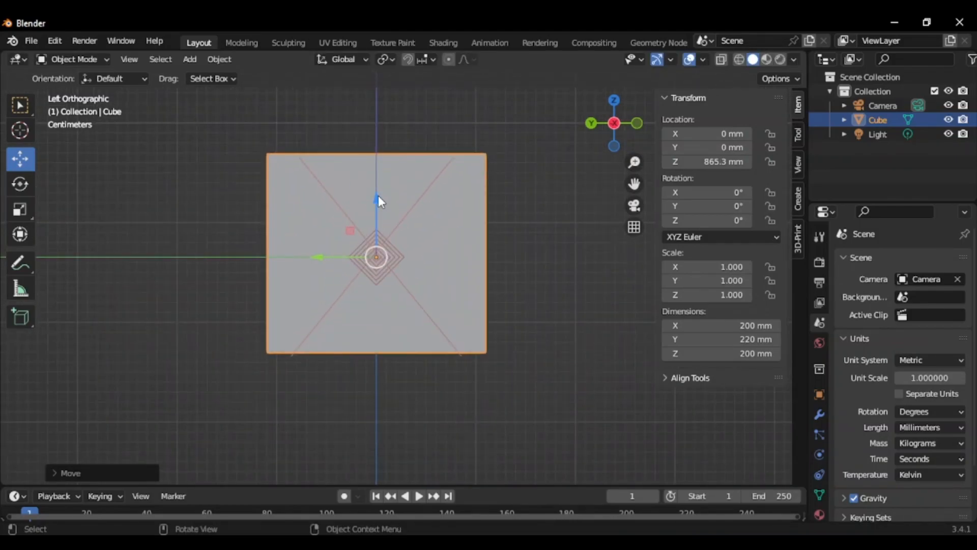
{"action": "left_click_drag", "start_coordinate": [377, 198], "coordinate": [375, 191]}
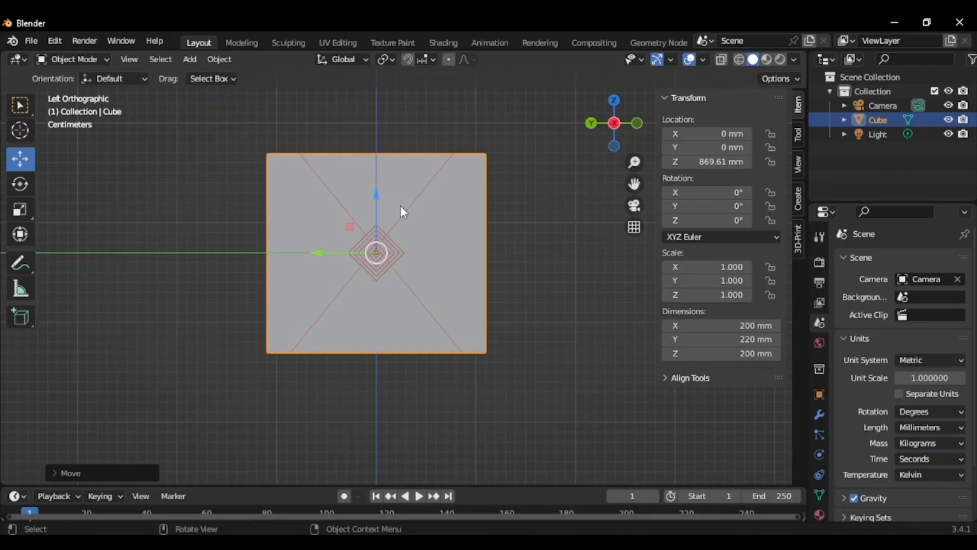
{"action": "key", "text": "g"}
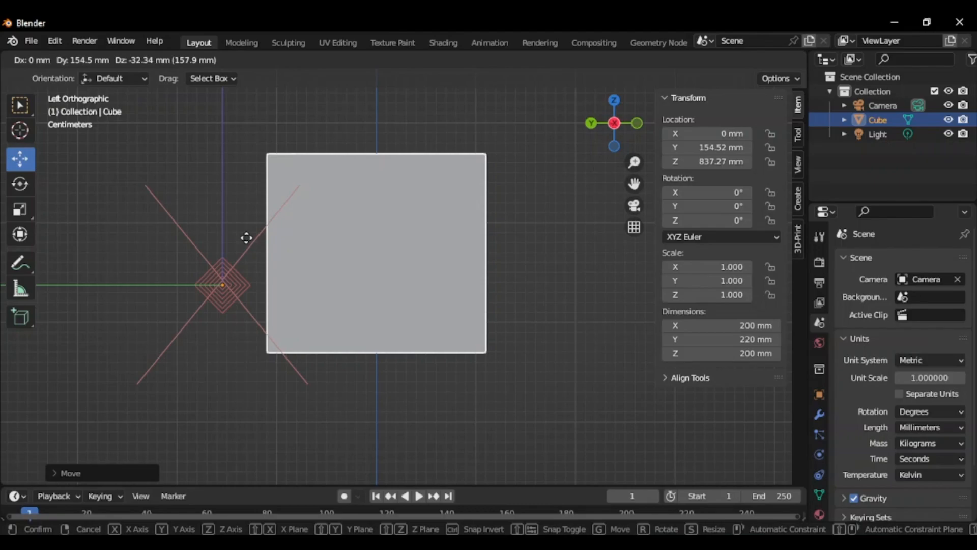
{"action": "key", "text": "Escape"}
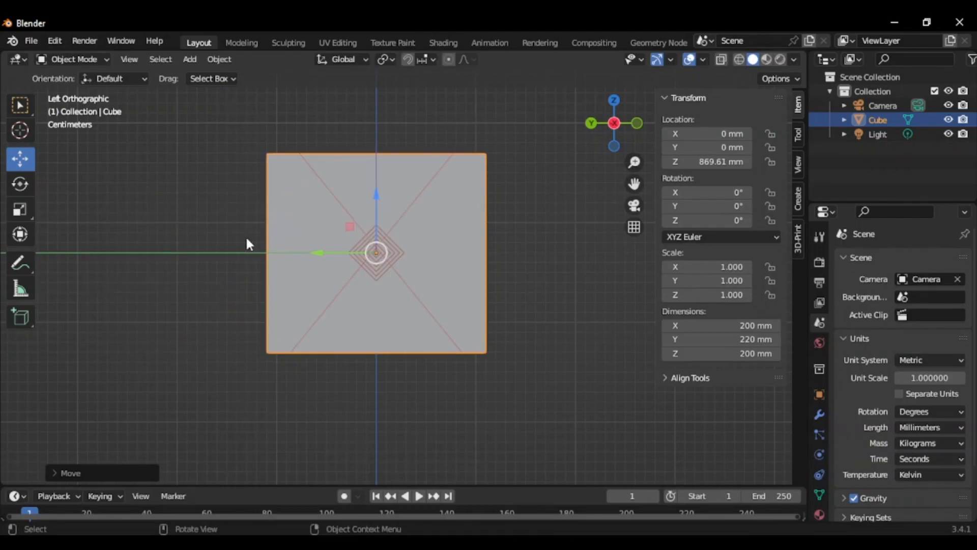
{"action": "left_click", "coordinate": [429, 279]}
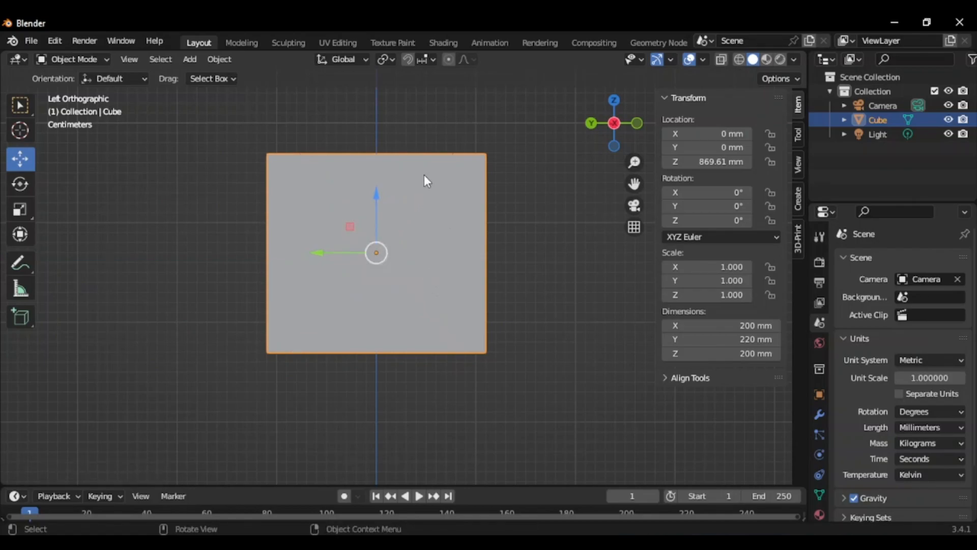
View the cube and its centred origin in the back orthographic view
{"action": "scroll", "coordinate": [419, 161], "scroll_direction": "down", "scroll_amount": 4}
{"action": "middle_click_drag", "start_coordinate": [406, 164], "coordinate": [414, 190]}
{"action": "key", "text": "ctrl+KP_1"}
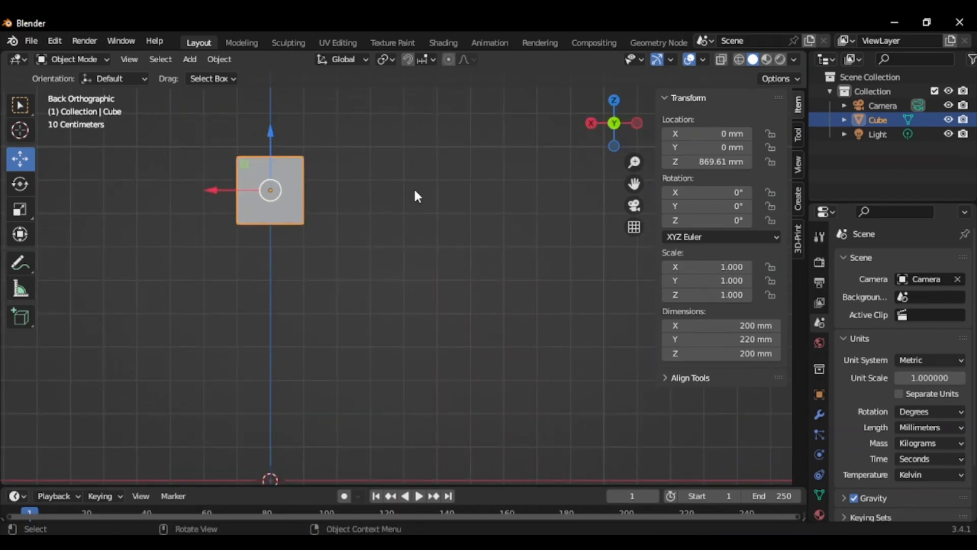
Lower the cube along the Z axis to about 118.7 mm, just above the ground line
{"action": "key", "text": "ctrl+KP_7"}
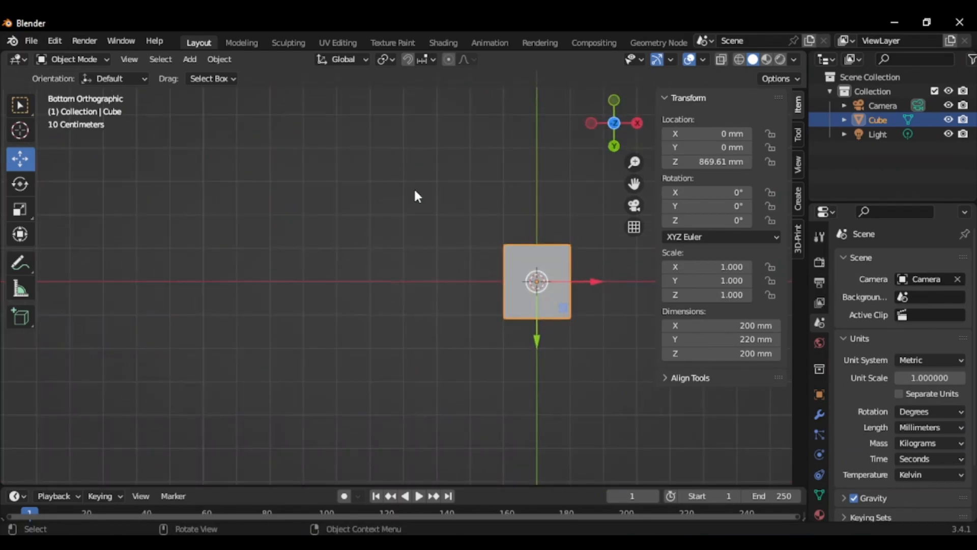
{"action": "key", "text": "ctrl+KP_3"}
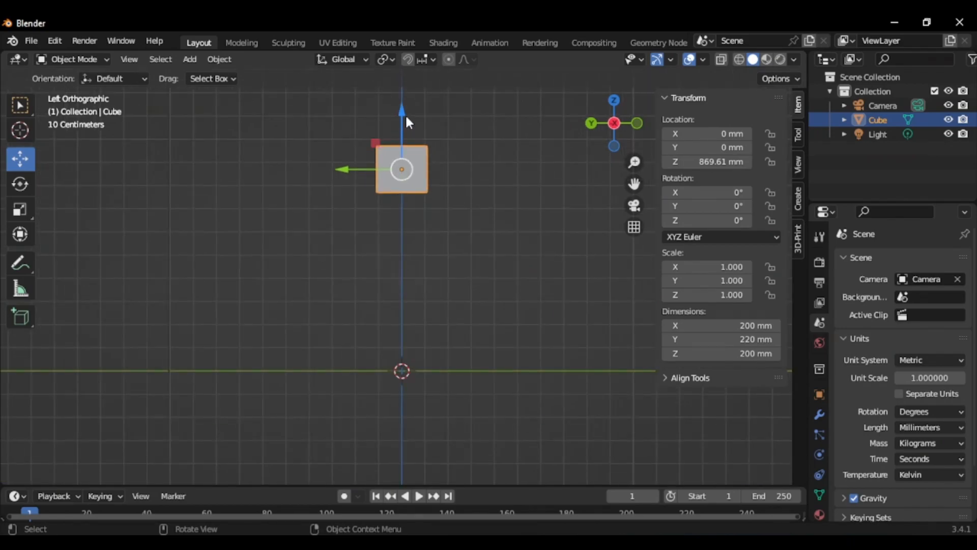
{"action": "left_click_drag", "start_coordinate": [402, 113], "coordinate": [419, 289]}
{"action": "scroll", "coordinate": [428, 256], "scroll_direction": "down", "scroll_amount": 3}
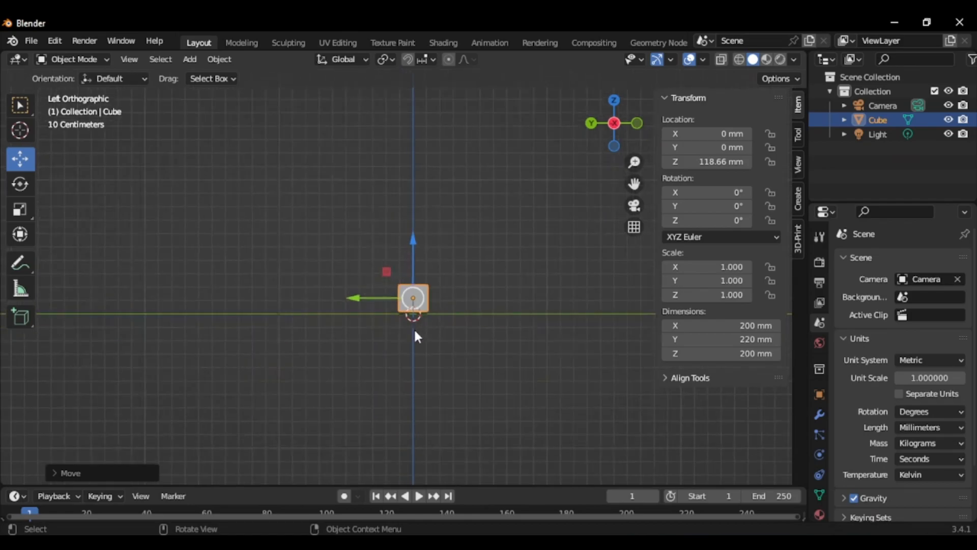
{"action": "scroll", "coordinate": [414, 325], "scroll_direction": "up", "scroll_amount": 7}
{"action": "scroll", "coordinate": [415, 310], "scroll_direction": "down", "scroll_amount": 4}
{"action": "scroll", "coordinate": [410, 231], "scroll_direction": "up", "scroll_amount": 7}
{"action": "scroll", "coordinate": [417, 206], "scroll_direction": "down", "scroll_amount": 2}
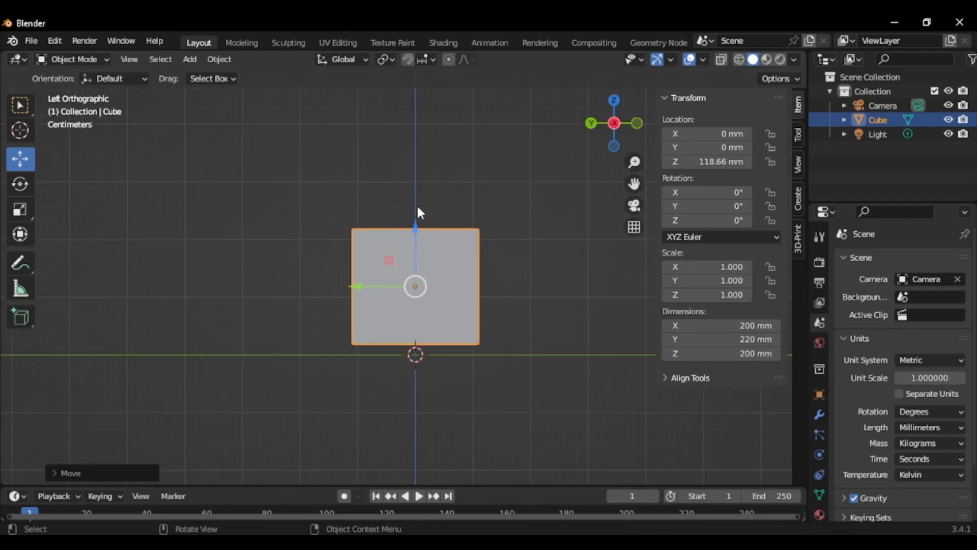
{"action": "scroll", "coordinate": [433, 311], "scroll_direction": "up", "scroll_amount": 1}
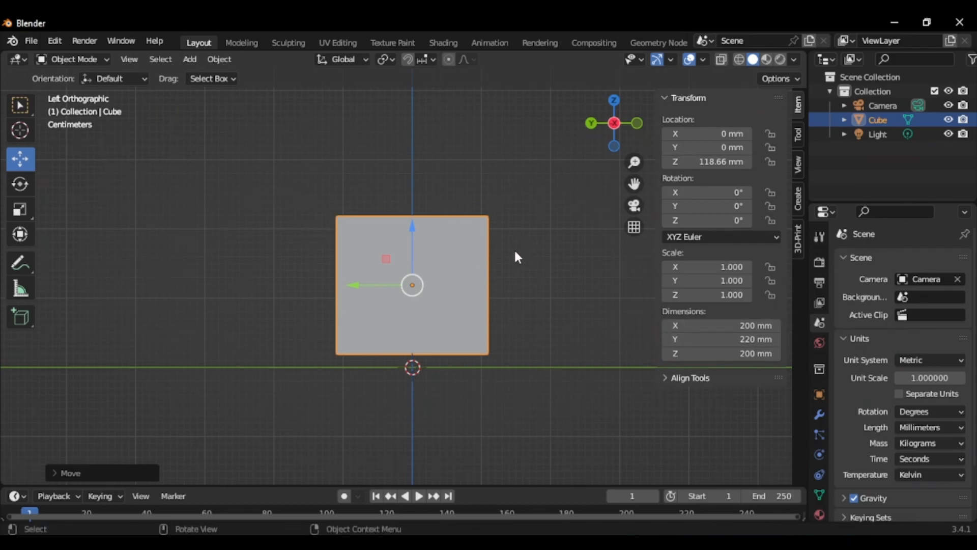
Lower the cube further along Z to about 100 mm so its base rests on the ground line
{"action": "left_click", "coordinate": [80, 60]}
{"action": "left_click", "coordinate": [73, 61]}
{"action": "left_click_drag", "start_coordinate": [411, 227], "coordinate": [417, 243]}
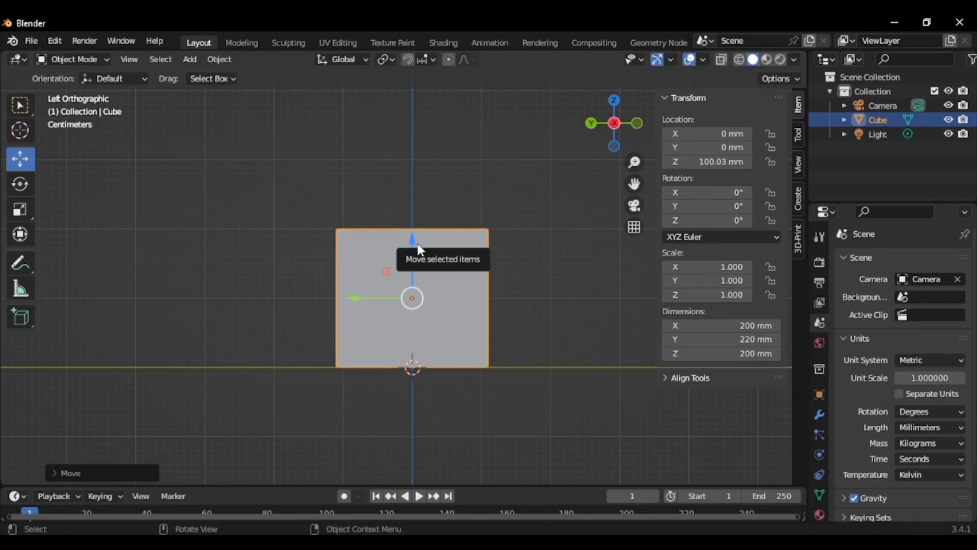
{"action": "scroll", "coordinate": [442, 258], "scroll_direction": "down", "scroll_amount": 1}
{"action": "scroll", "coordinate": [433, 295], "scroll_direction": "down", "scroll_amount": 2}
{"action": "scroll", "coordinate": [429, 316], "scroll_direction": "up", "scroll_amount": 6}
{"action": "scroll", "coordinate": [444, 402], "scroll_direction": "down", "scroll_amount": 2}
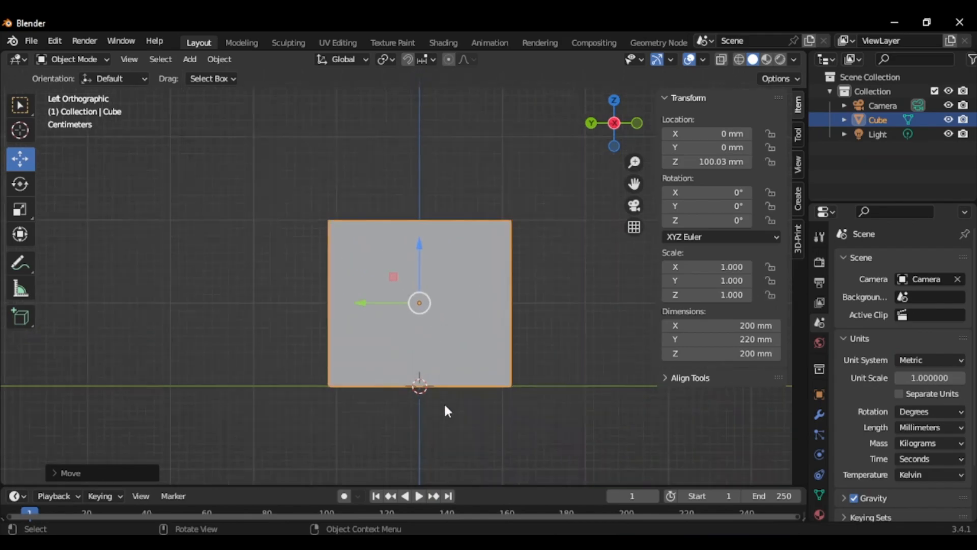
{"action": "scroll", "coordinate": [435, 294], "scroll_direction": "up", "scroll_amount": 2}
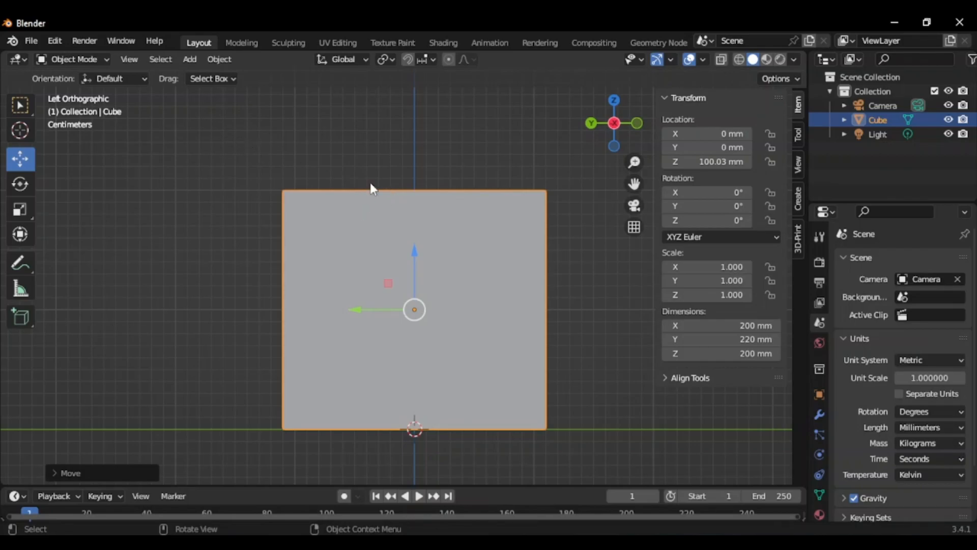
Switch the cube to Edit Mode and activate the Move tool on its selected +Y face
{"action": "scroll", "coordinate": [473, 212], "scroll_direction": "down", "scroll_amount": 3}
{"action": "middle_click_drag", "start_coordinate": [495, 221], "coordinate": [527, 277]}
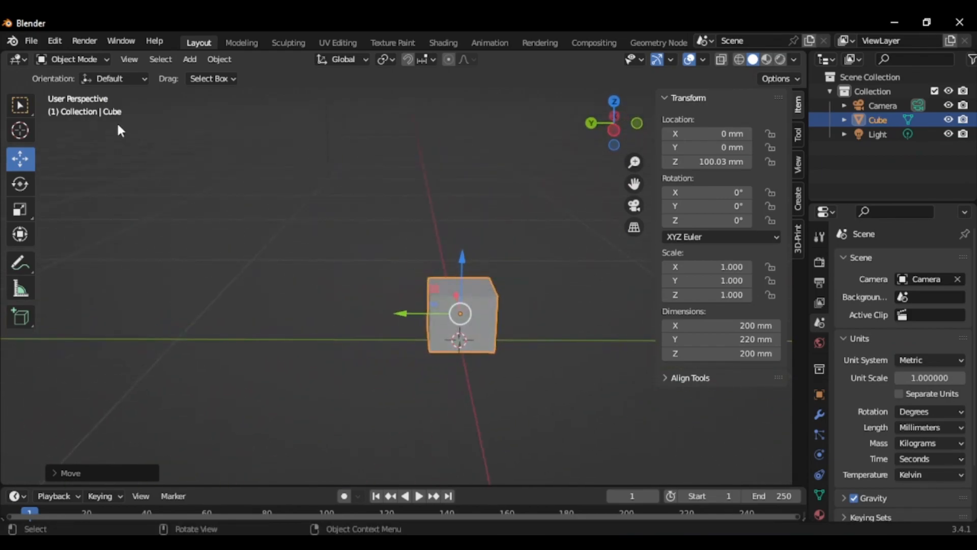
{"action": "middle_click_drag", "start_coordinate": [236, 288], "coordinate": [360, 308]}
{"action": "scroll", "coordinate": [359, 307], "scroll_direction": "up", "scroll_amount": 2}
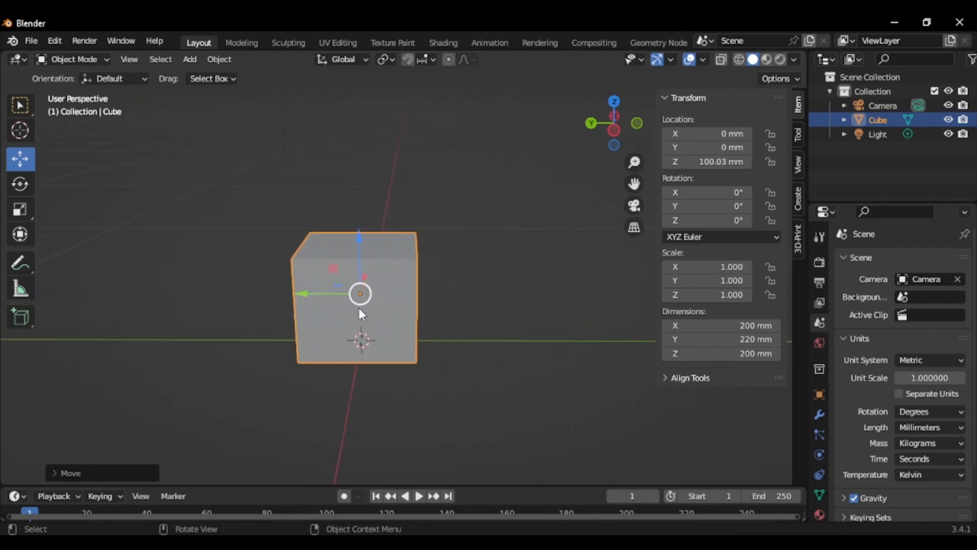
{"action": "left_click", "coordinate": [64, 58]}
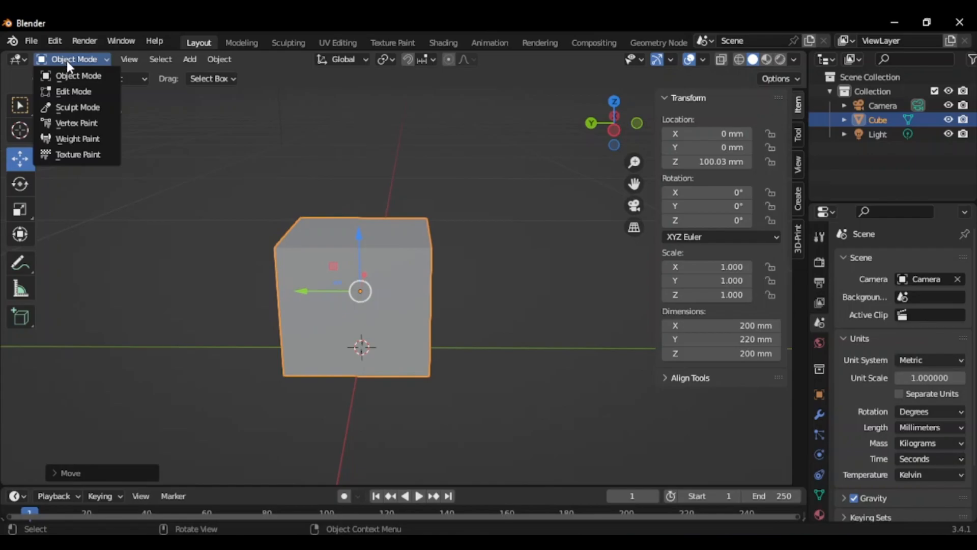
{"action": "left_click", "coordinate": [81, 93]}
{"action": "middle_click_drag", "start_coordinate": [356, 219], "coordinate": [384, 221]}
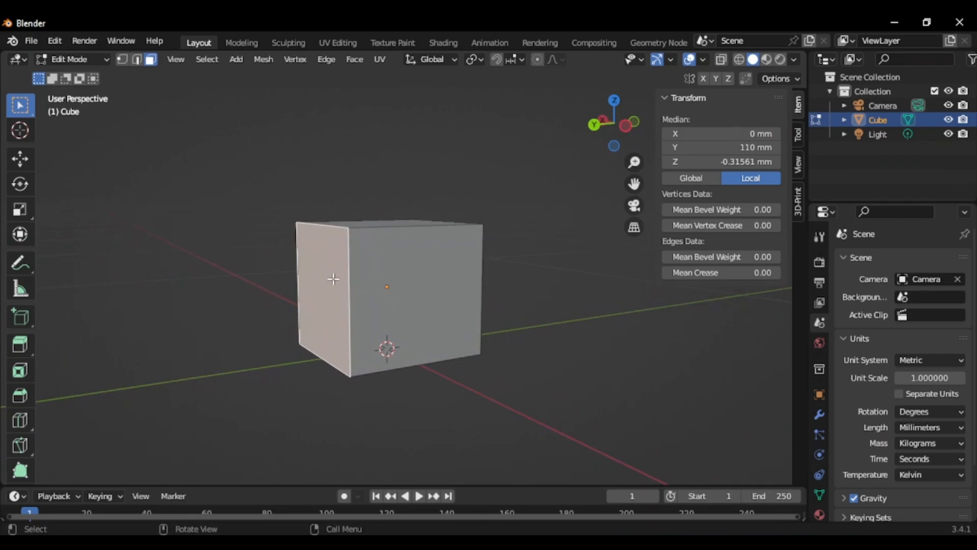
{"action": "left_click", "coordinate": [29, 160]}
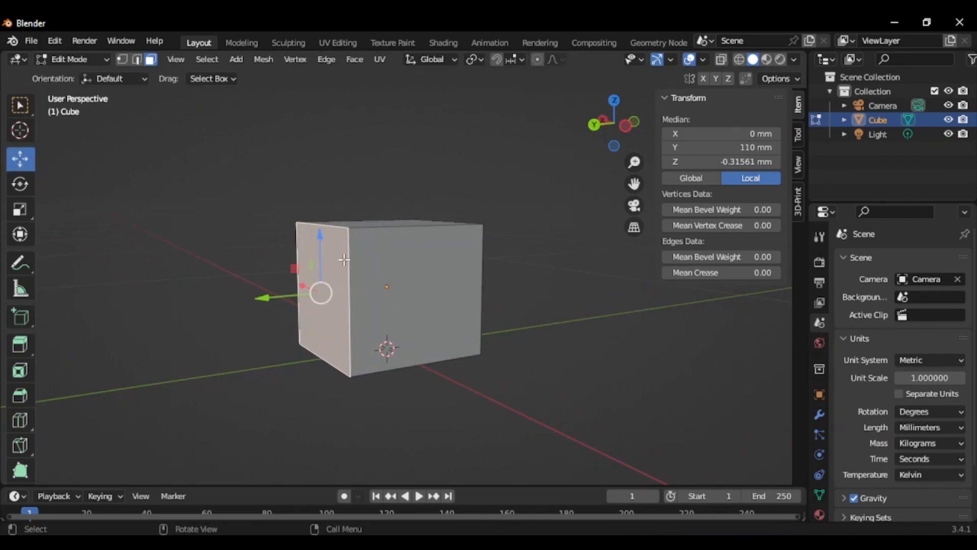
Move the selected +Y face inward along Y and set its median Y to 20 mm
{"action": "middle_click_drag", "start_coordinate": [458, 318], "coordinate": [404, 320]}
{"action": "left_click_drag", "start_coordinate": [234, 287], "coordinate": [358, 316]}
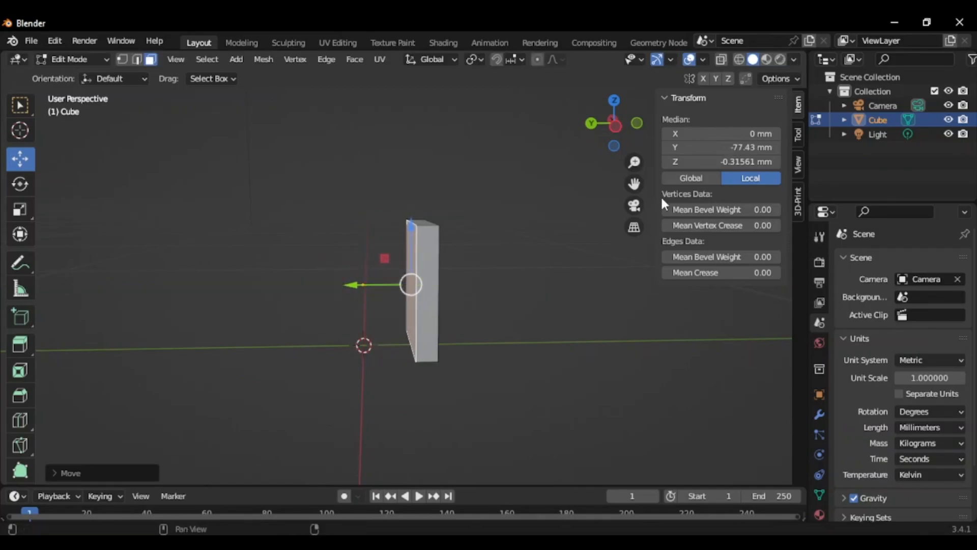
{"action": "left_click", "coordinate": [730, 146]}
{"action": "type", "text": "20"}
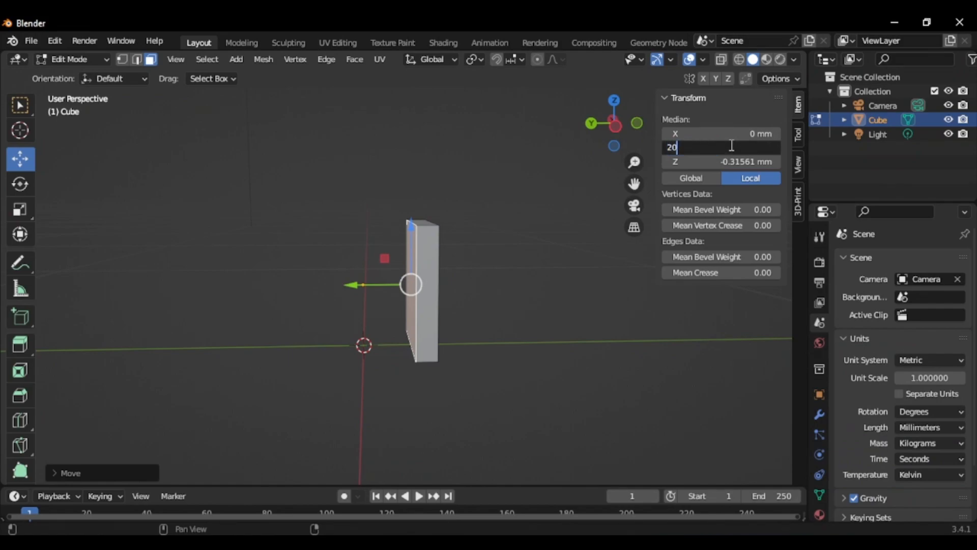
{"action": "key", "text": "Return"}
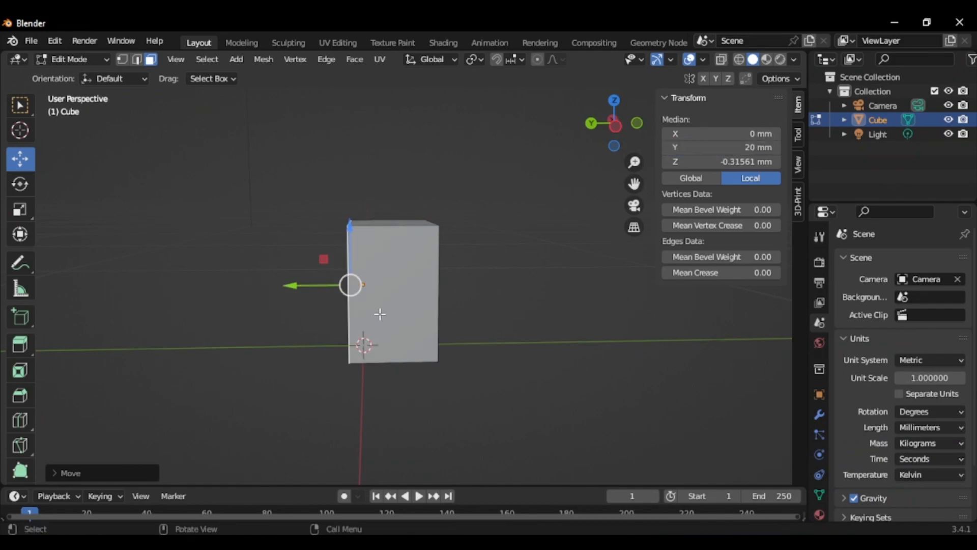
Shift the selected face inward along Y to about -54.9 mm and return its median Y to 20 mm
{"action": "scroll", "coordinate": [408, 283], "scroll_direction": "up", "scroll_amount": 2}
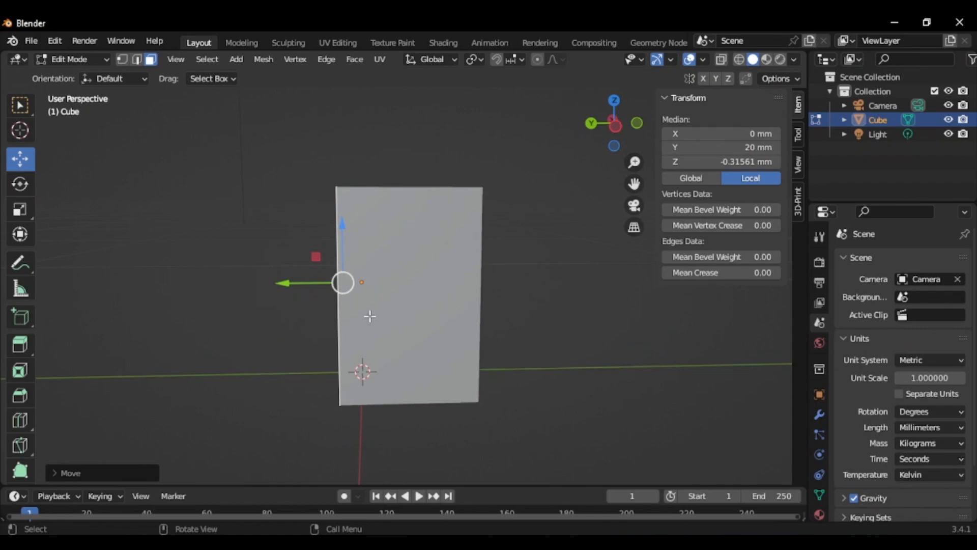
{"action": "left_click_drag", "start_coordinate": [285, 282], "coordinate": [355, 286]}
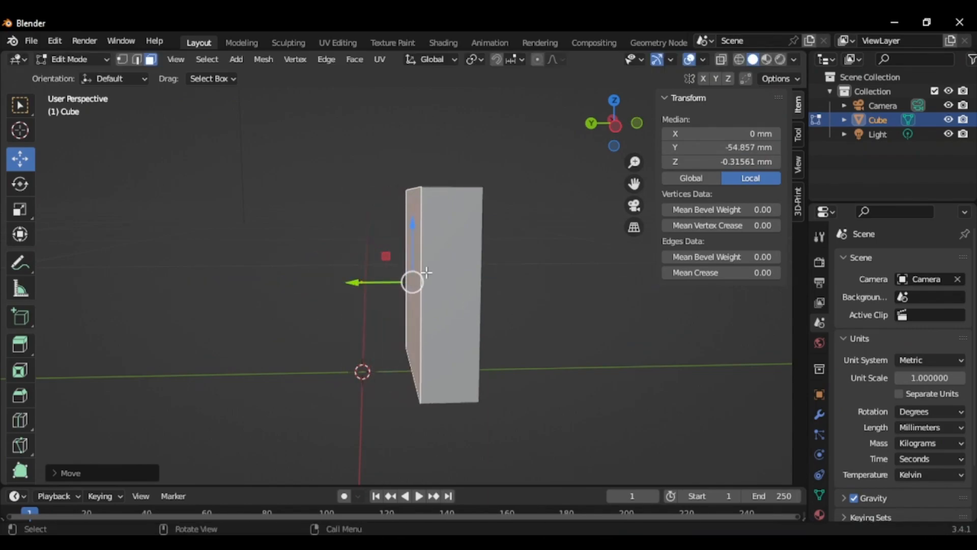
{"action": "left_click", "coordinate": [725, 147]}
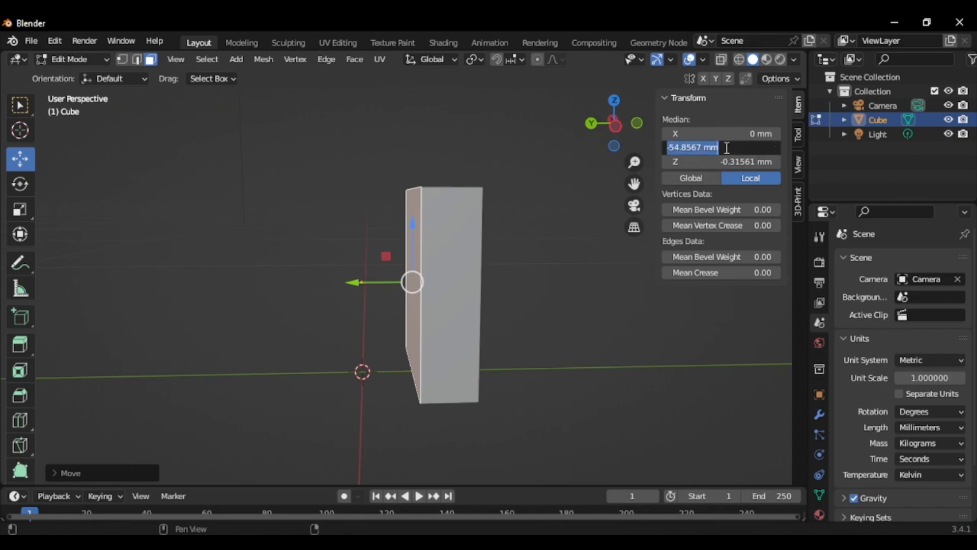
{"action": "type", "text": "20"}
{"action": "key", "text": "Return"}
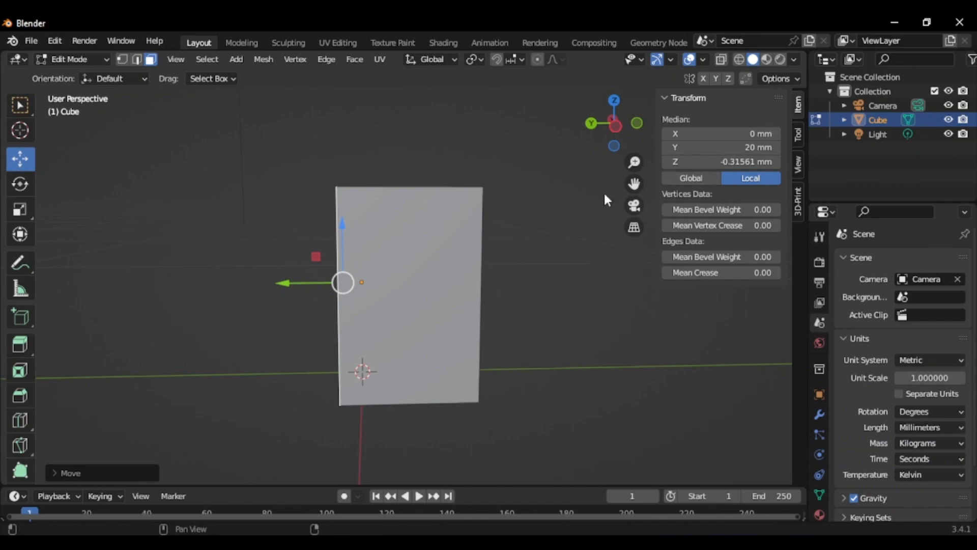
Rotate the selected face 45° about the global X axis to make it slope
{"action": "scroll", "coordinate": [400, 291], "scroll_direction": "down", "scroll_amount": 2}
{"action": "middle_click_drag", "start_coordinate": [399, 292], "coordinate": [464, 389]}
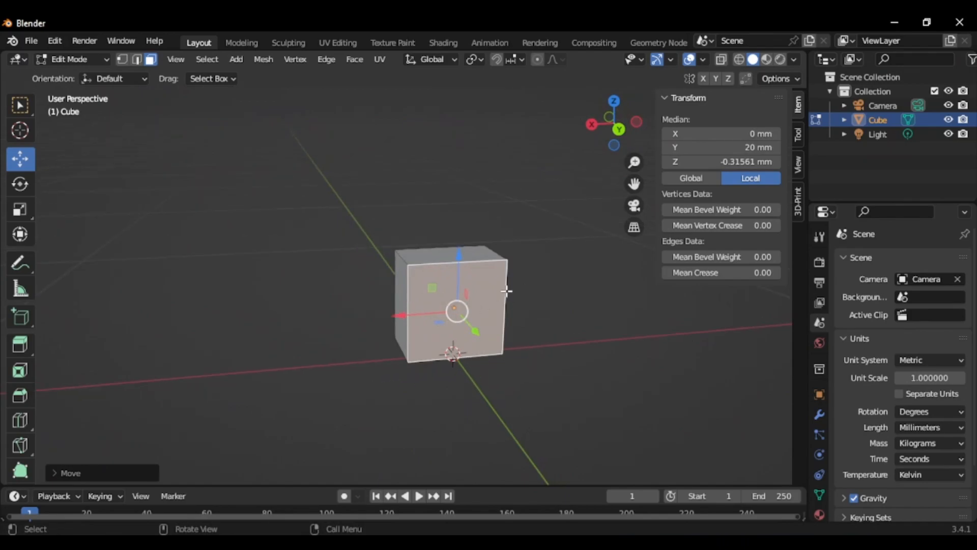
{"action": "middle_click_drag", "start_coordinate": [487, 281], "coordinate": [284, 277]}
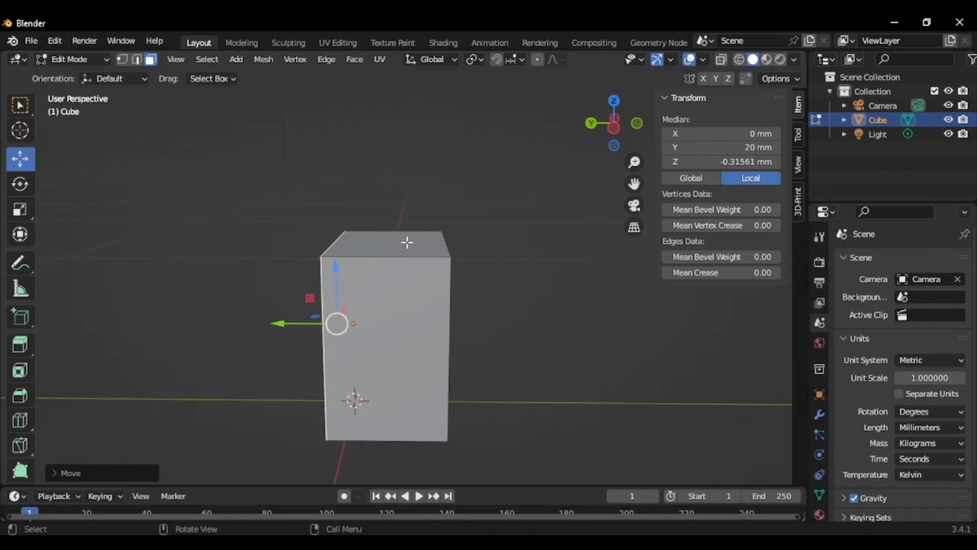
{"action": "middle_click_drag", "start_coordinate": [335, 246], "coordinate": [399, 291]}
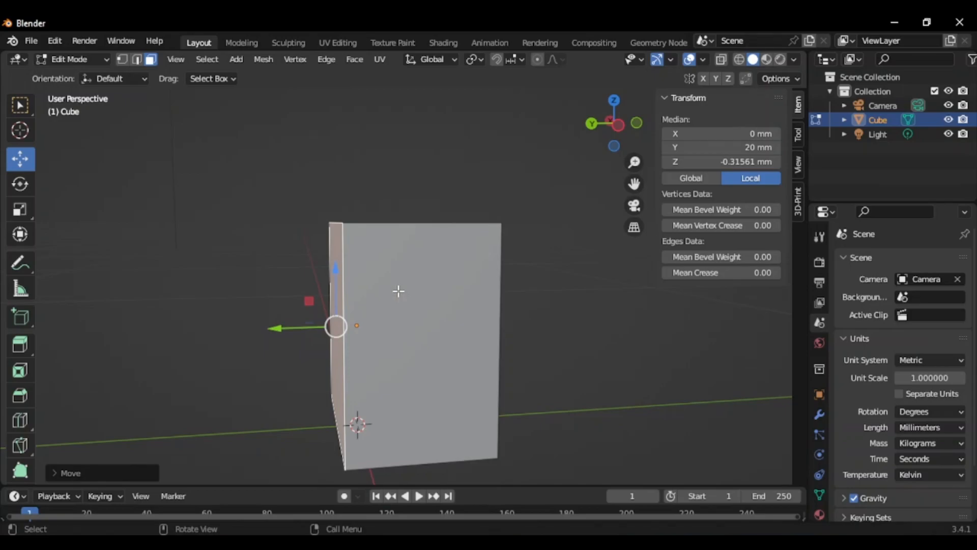
{"action": "type", "text": "rx"}
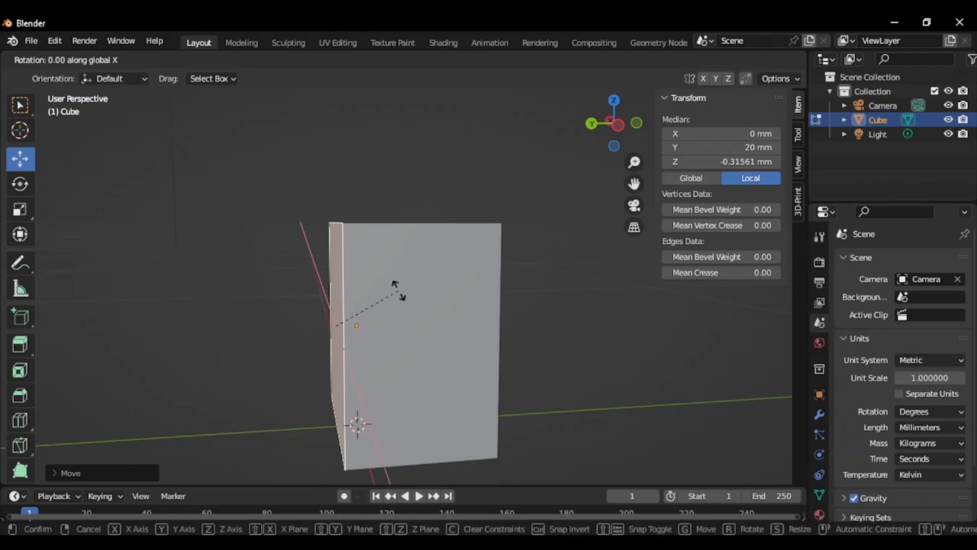
{"action": "type", "text": "45"}
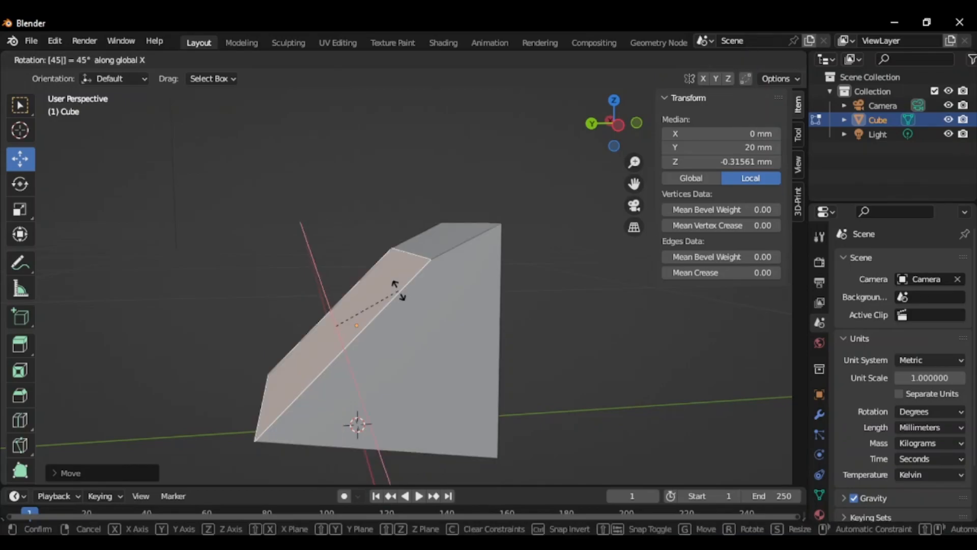
{"action": "key", "text": "Return"}
{"action": "middle_click_drag", "start_coordinate": [345, 187], "coordinate": [370, 229]}
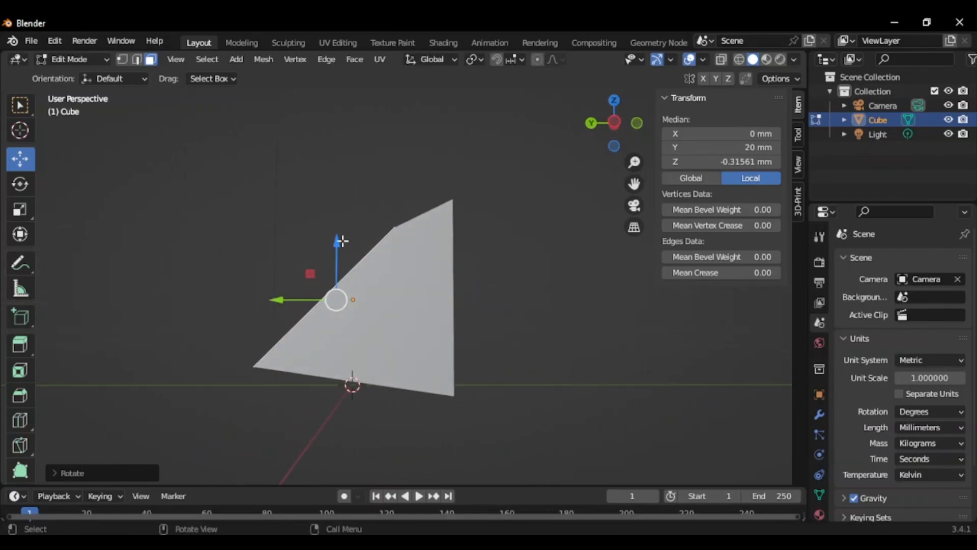
Shift the sloped face along Y to about -39.4 mm and return its median Y to 20 mm
{"action": "left_click_drag", "start_coordinate": [279, 299], "coordinate": [333, 315]}
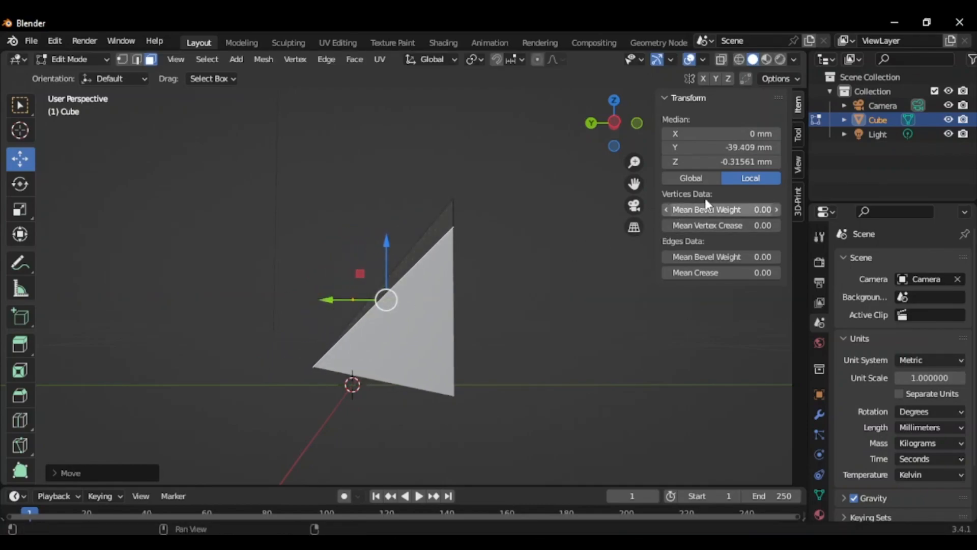
{"action": "left_click", "coordinate": [724, 148]}
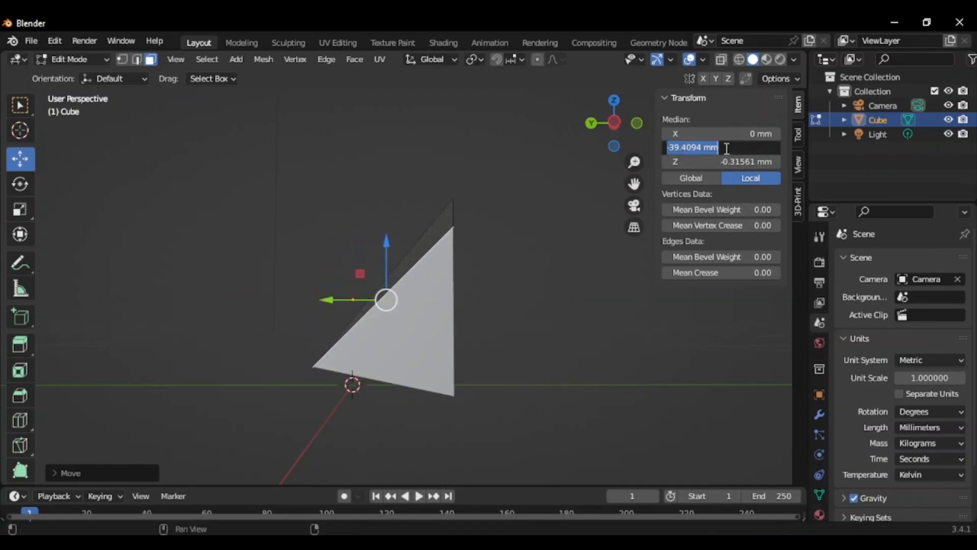
{"action": "type", "text": "20"}
{"action": "key", "text": "Return"}
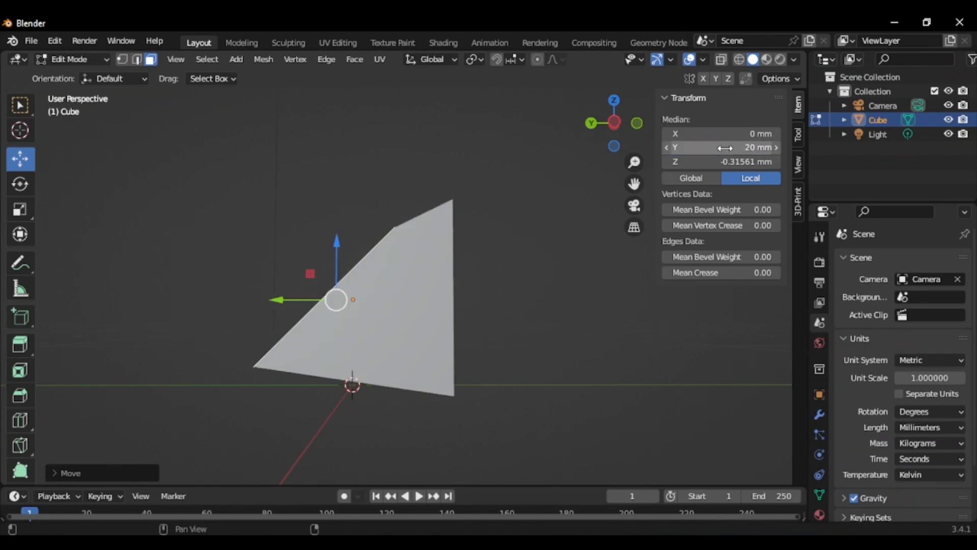
Scale the sloped face along the global Z axis by about 1.41 to stretch it towards the block's full height
{"action": "middle_click_drag", "start_coordinate": [352, 289], "coordinate": [379, 295]}
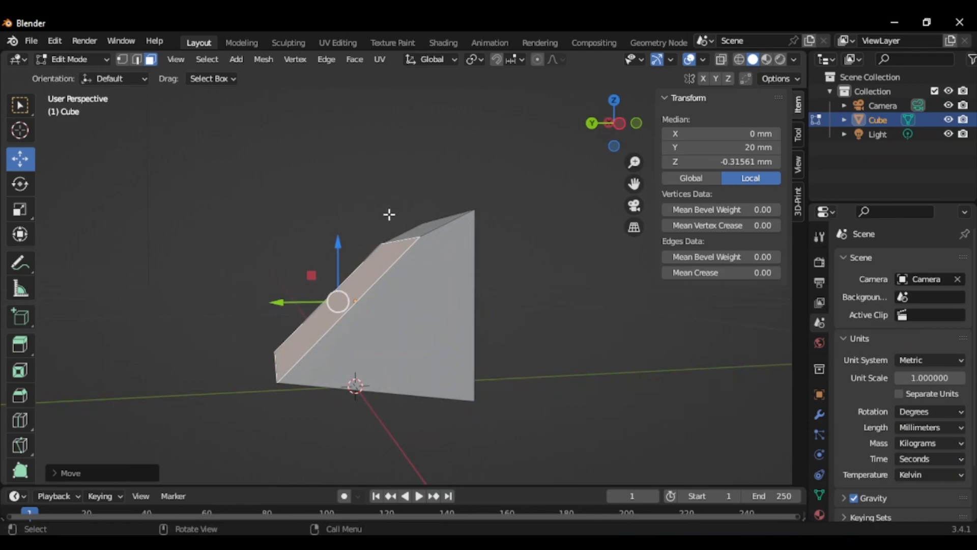
{"action": "key", "text": "s"}
{"action": "key", "text": "z"}
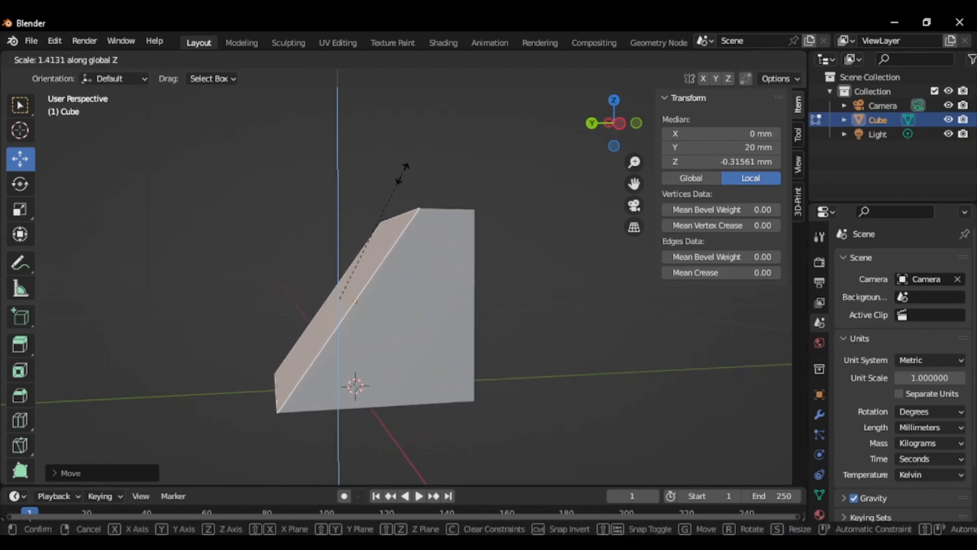
{"action": "left_click", "coordinate": [402, 176]}
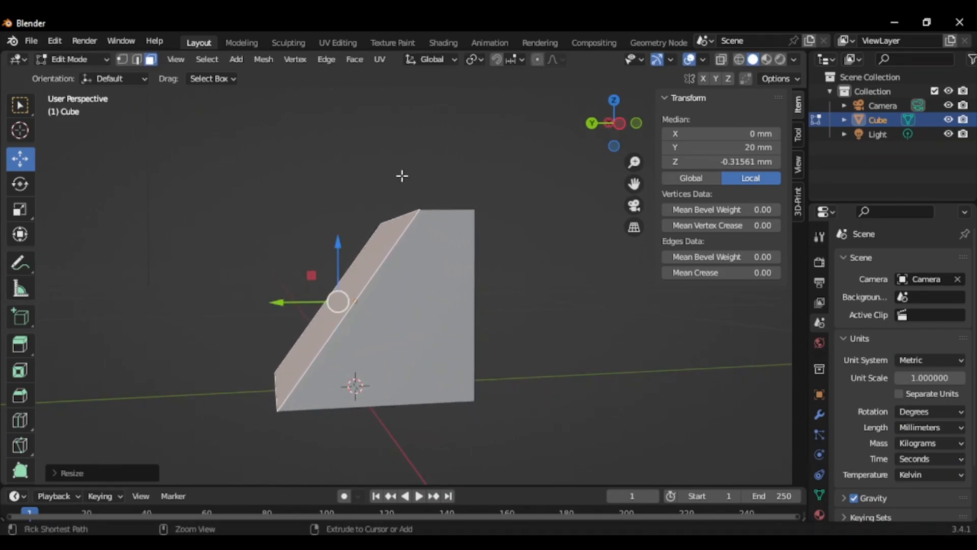
Scale the sloped face along the global Z axis by about 1.02 in side view to level the block's top edge
{"action": "key", "text": "ctrl+KP_7"}
{"action": "key", "text": "ctrl+KP_3"}
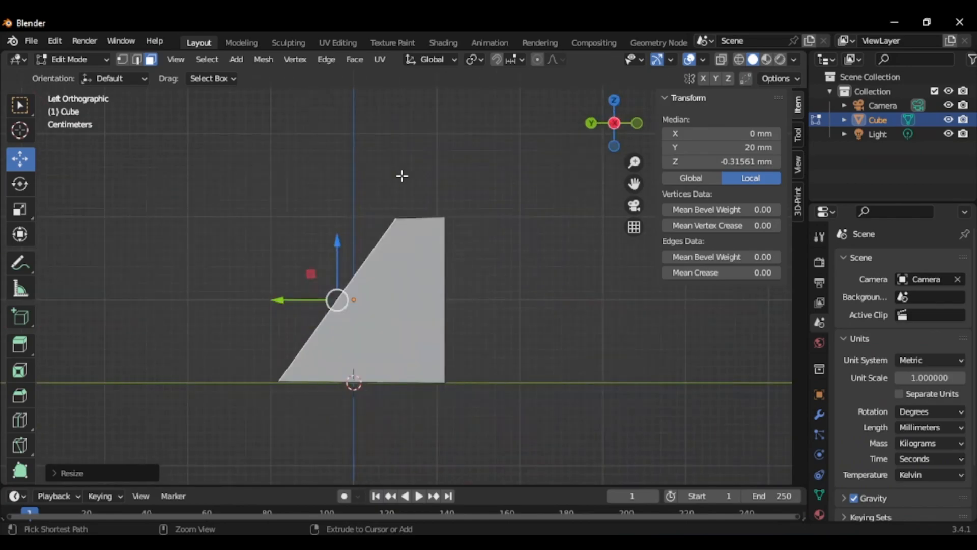
{"action": "scroll", "coordinate": [371, 198], "scroll_direction": "up", "scroll_amount": 3}
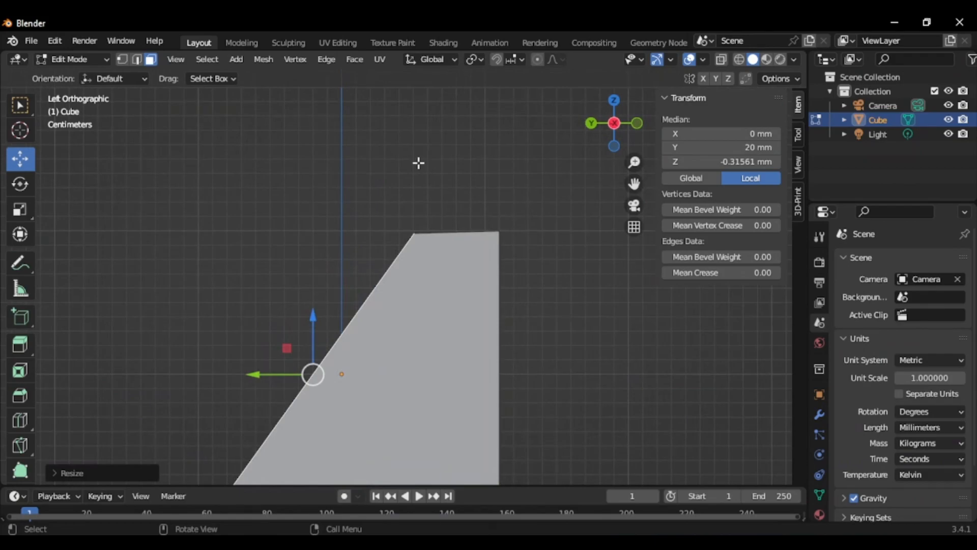
{"action": "key", "text": "s"}
{"action": "key", "text": "z"}
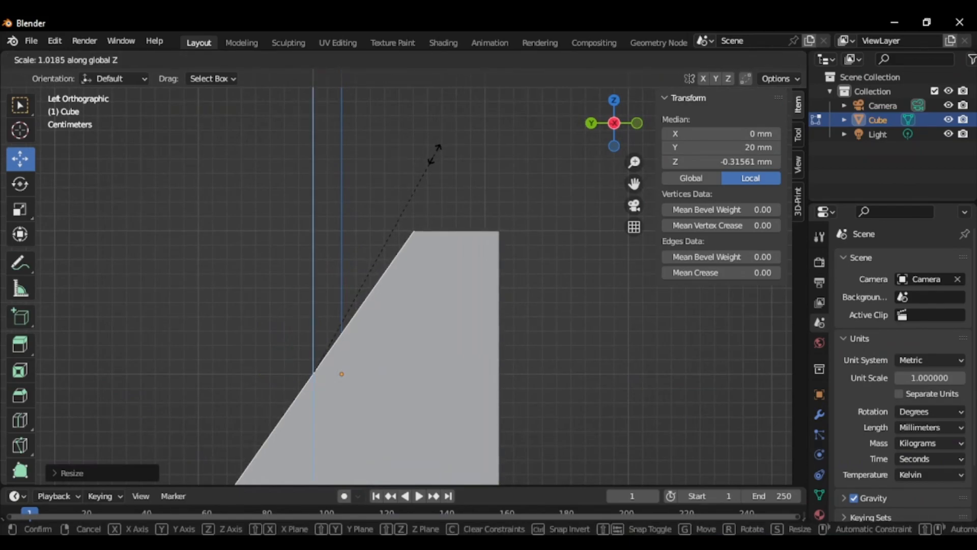
{"action": "left_click", "coordinate": [435, 153]}
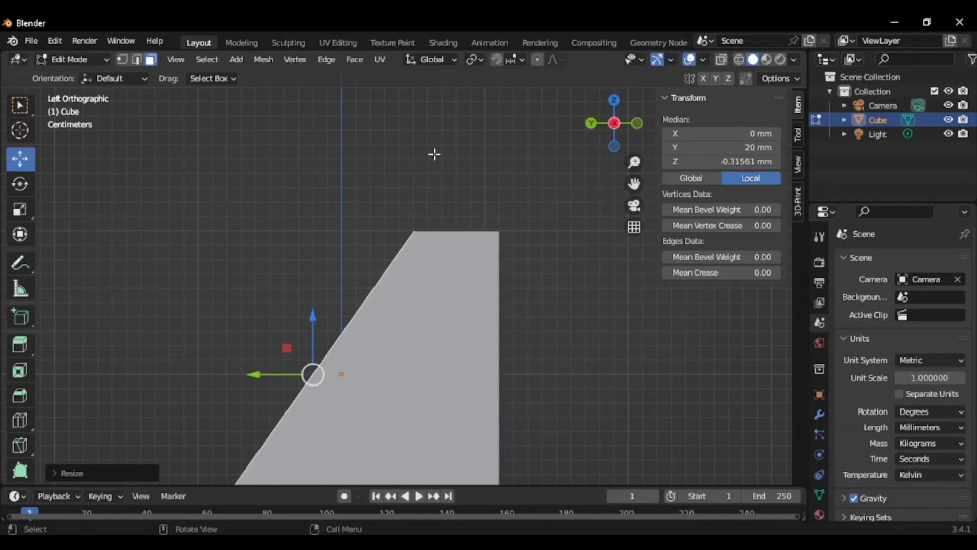
Check the upper and lower corners of the sloped profile against the ground line in side view
{"action": "scroll", "coordinate": [436, 153], "scroll_direction": "down", "scroll_amount": 3}
{"action": "scroll", "coordinate": [338, 356], "scroll_direction": "up", "scroll_amount": 5}
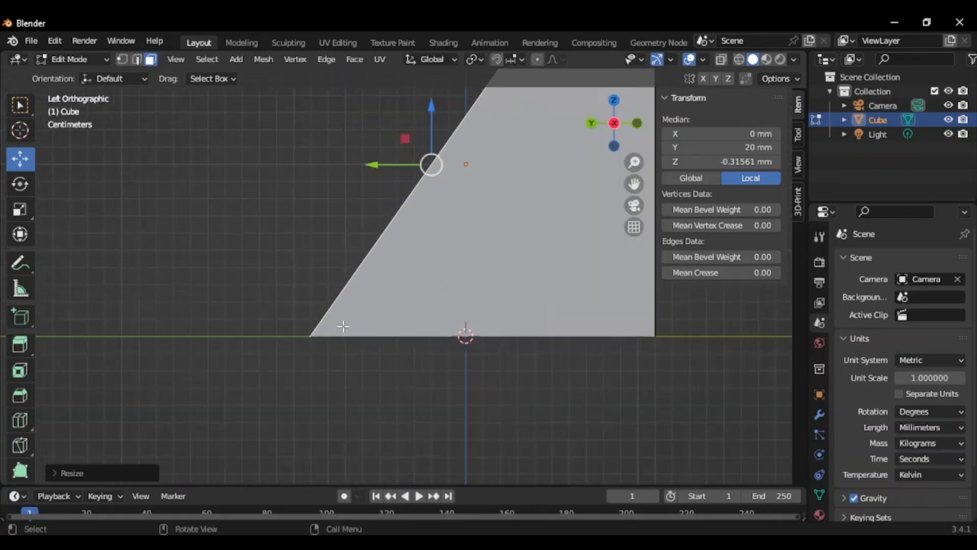
{"action": "scroll", "coordinate": [337, 379], "scroll_direction": "down", "scroll_amount": 5}
{"action": "scroll", "coordinate": [337, 379], "scroll_direction": "down", "scroll_amount": 3}
{"action": "scroll", "coordinate": [407, 295], "scroll_direction": "up", "scroll_amount": 6}
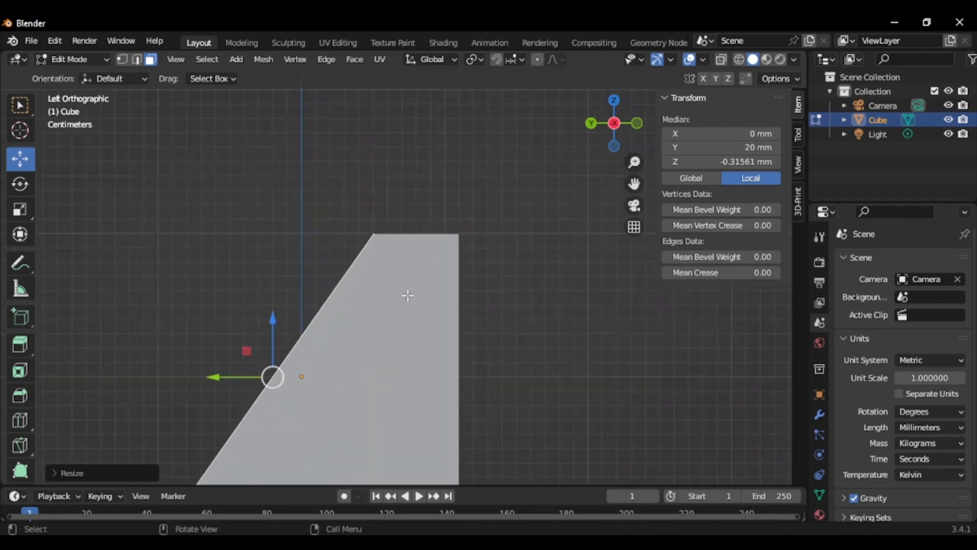
{"action": "scroll", "coordinate": [514, 227], "scroll_direction": "down", "scroll_amount": 3}
{"action": "scroll", "coordinate": [418, 320], "scroll_direction": "up", "scroll_amount": 4}
{"action": "scroll", "coordinate": [415, 305], "scroll_direction": "down", "scroll_amount": 3}
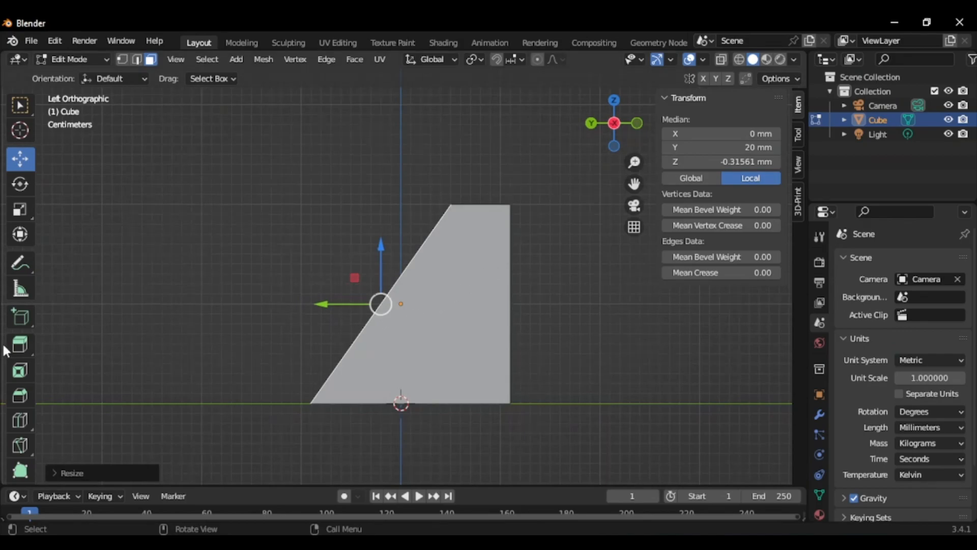
Add a single loop cut running from top to bottom, midway between the sloped face and the back face
{"action": "left_click", "coordinate": [20, 417]}
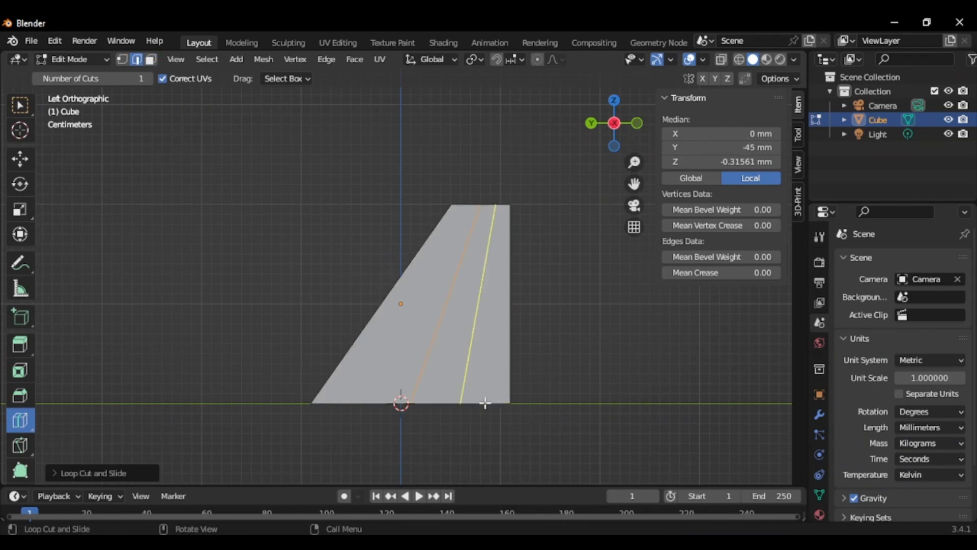
{"action": "left_click", "coordinate": [454, 396]}
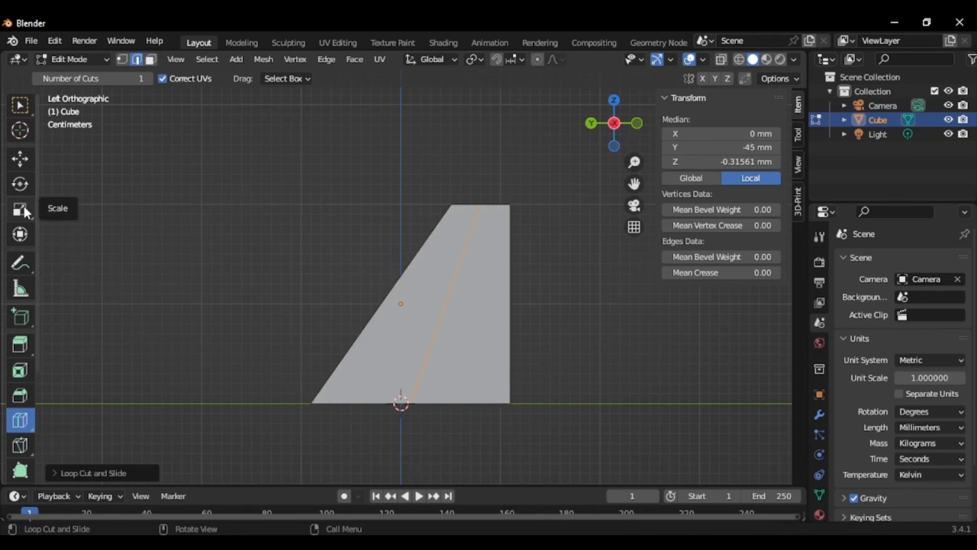
{"action": "left_click", "coordinate": [19, 159]}
{"action": "middle_click_drag", "start_coordinate": [505, 295], "coordinate": [436, 318]}
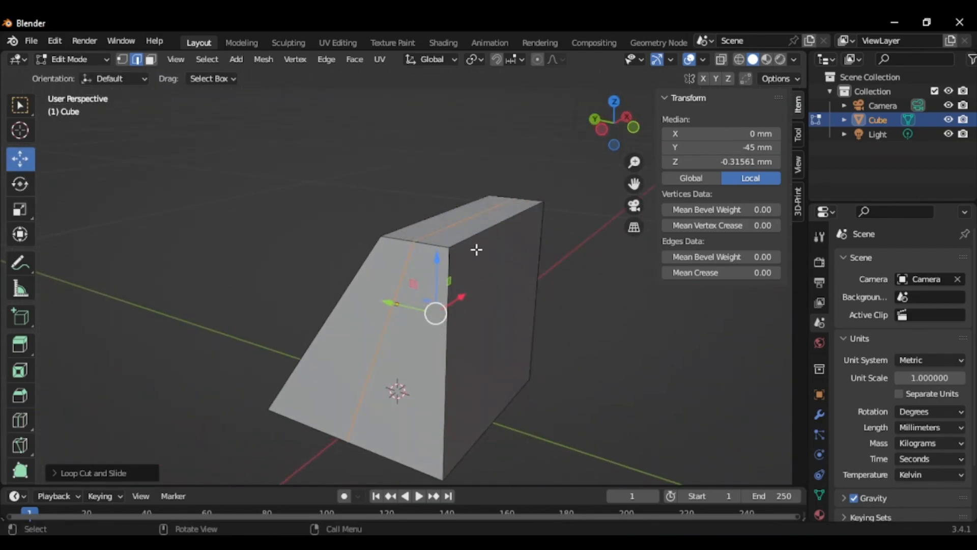
Select the vertical back face and move it inward along Y to about -87.7 mm
{"action": "key", "text": "3"}
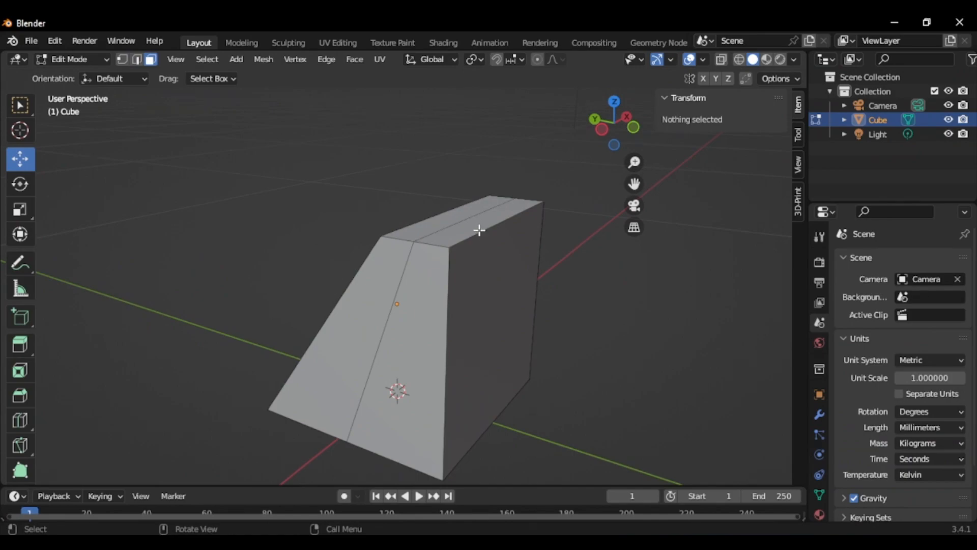
{"action": "left_click", "coordinate": [479, 229]}
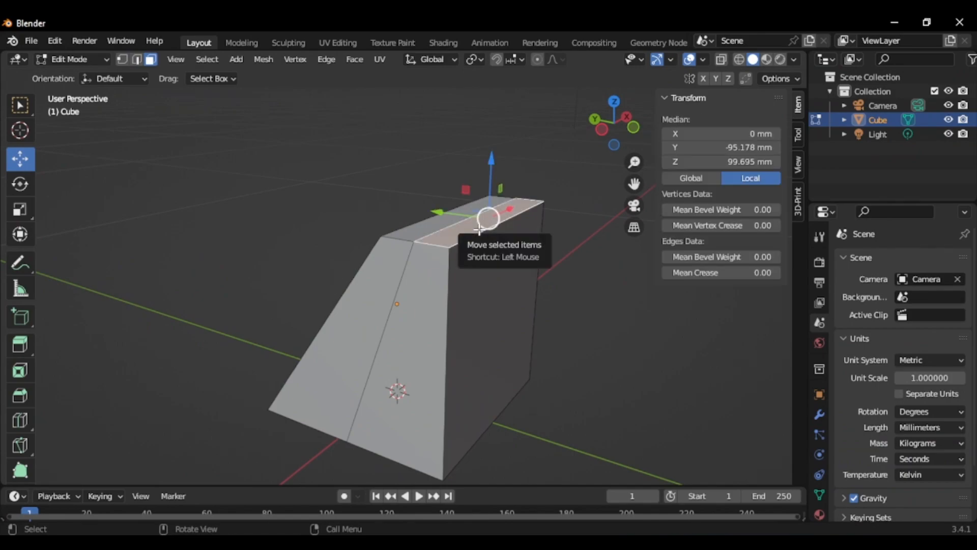
{"action": "left_click", "coordinate": [492, 314]}
{"action": "left_click_drag", "start_coordinate": [448, 316], "coordinate": [426, 310]}
{"action": "scroll", "coordinate": [474, 123], "scroll_direction": "down", "scroll_amount": 2}
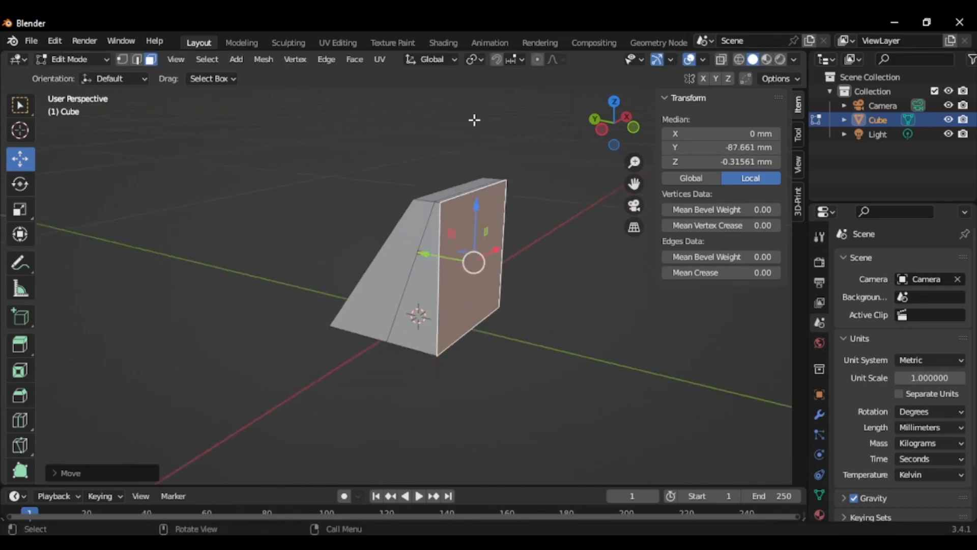
{"action": "scroll", "coordinate": [484, 339], "scroll_direction": "up", "scroll_amount": 3}
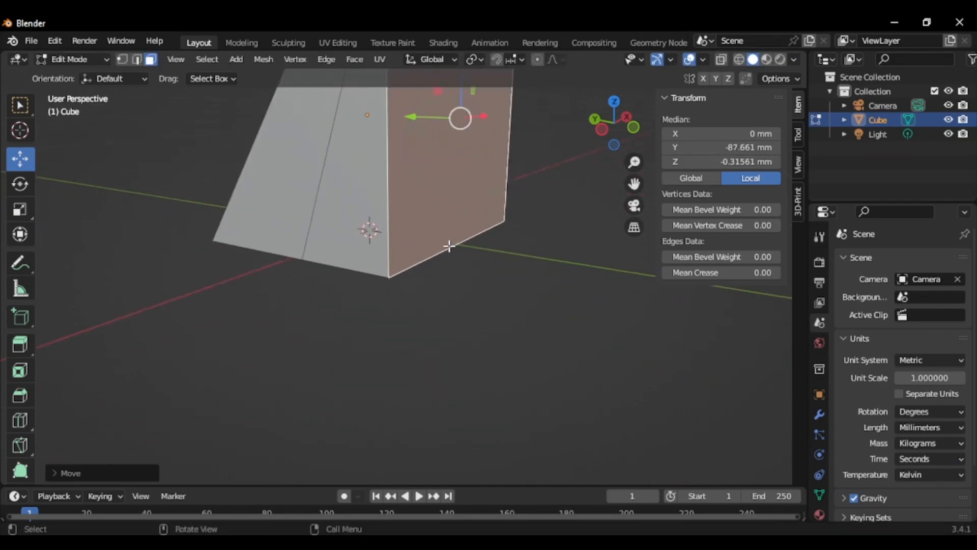
Move the bottom edge of the back face inward along Y and set its median Y to -22 mm
{"action": "left_click", "coordinate": [448, 246]}
{"action": "left_click_drag", "start_coordinate": [456, 242], "coordinate": [344, 227]}
{"action": "left_click", "coordinate": [723, 148]}
{"action": "key", "text": "BackSpace"}
{"action": "type", "text": "-22"}
{"action": "key", "text": "Return"}
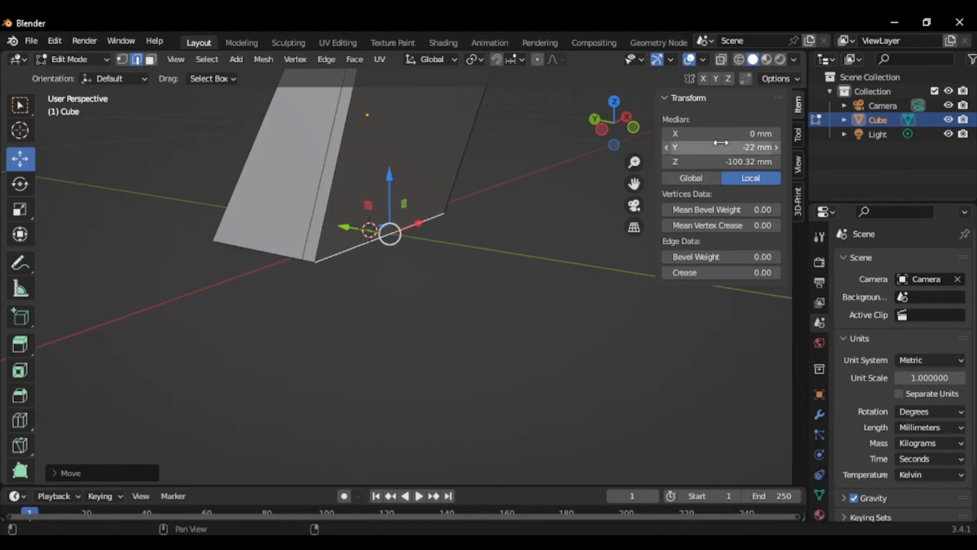
Select the top edge of the back face and set its median Y to -85 mm
{"action": "scroll", "coordinate": [390, 372], "scroll_direction": "down", "scroll_amount": 5}
{"action": "scroll", "coordinate": [424, 235], "scroll_direction": "up", "scroll_amount": 5}
{"action": "left_click", "coordinate": [397, 220]}
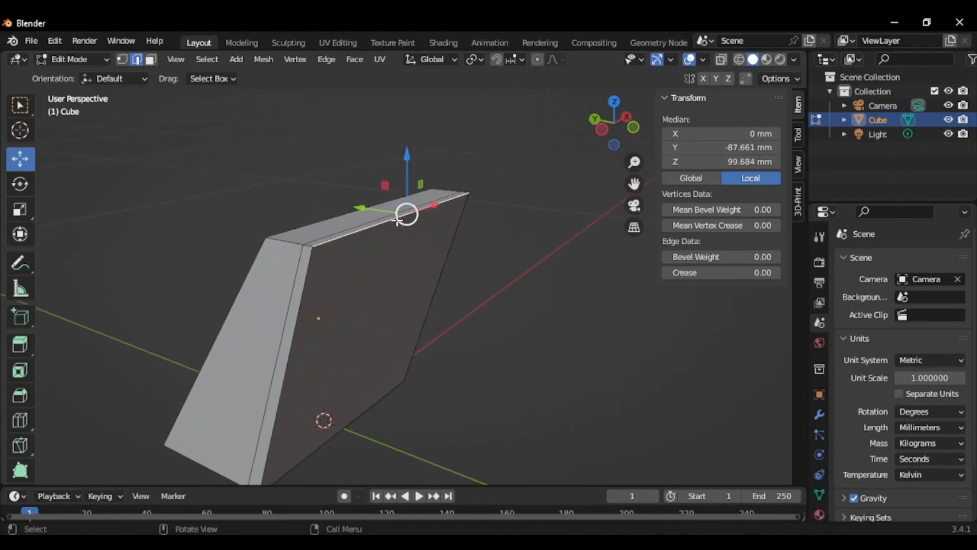
{"action": "left_click", "coordinate": [734, 147]}
{"action": "key", "text": "BackSpace"}
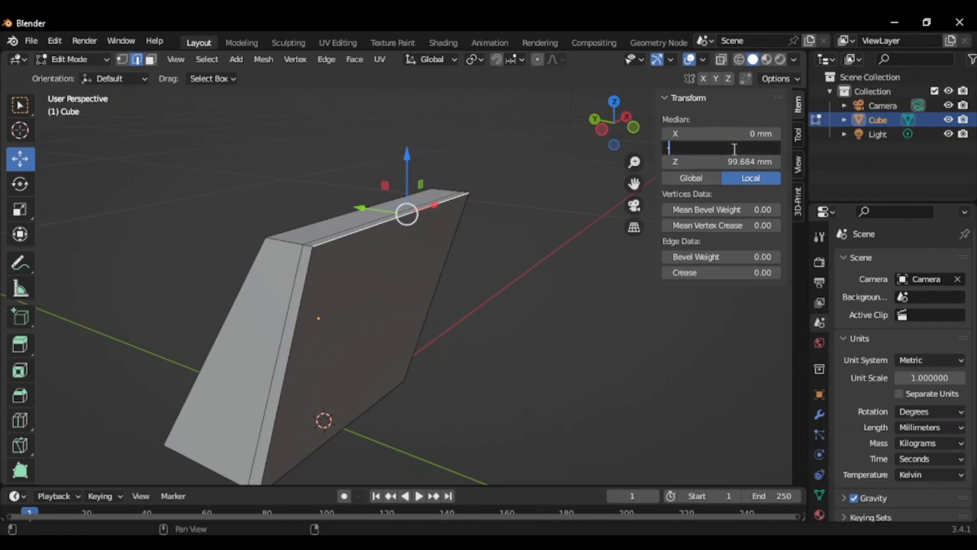
{"action": "type", "text": "-85"}
{"action": "key", "text": "Return"}
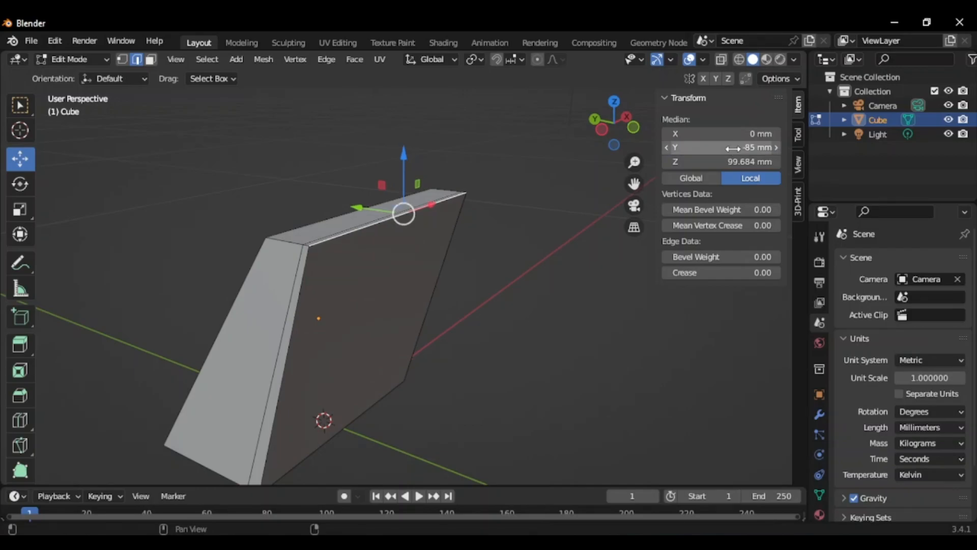
Change the top back edge's median Y to -88 mm, replacing the mistaken positive 88 mm entry
{"action": "left_click", "coordinate": [732, 148]}
{"action": "type", "text": "88"}
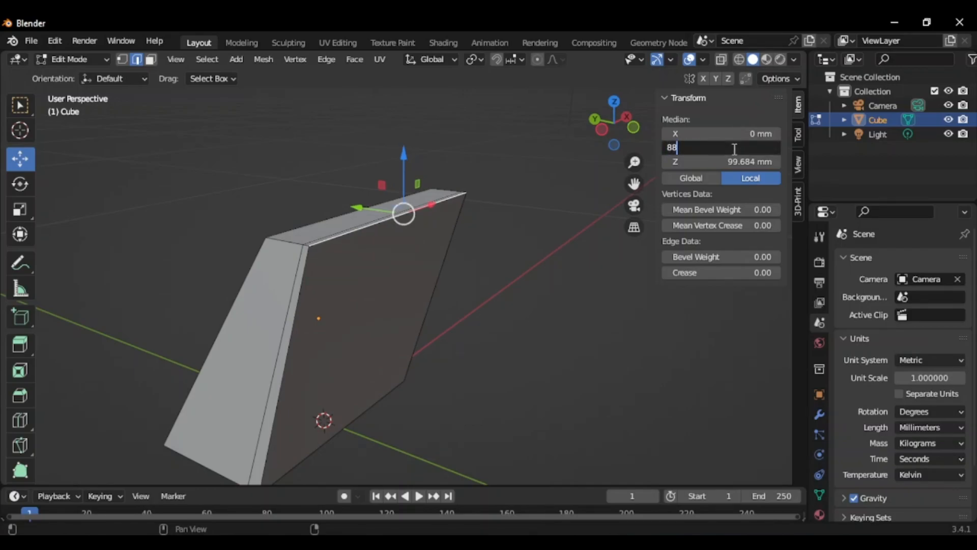
{"action": "key", "text": "Return"}
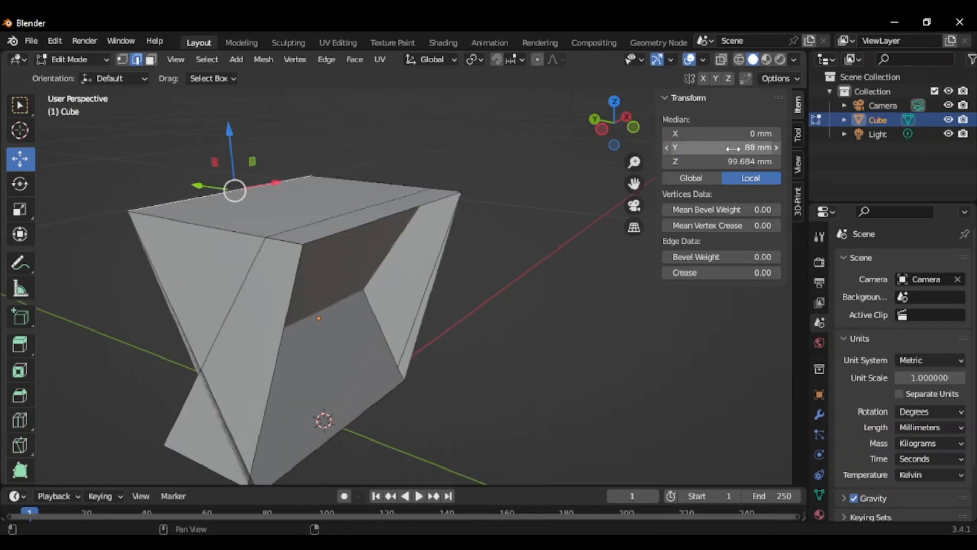
{"action": "left_click", "coordinate": [733, 148]}
{"action": "key", "text": "BackSpace"}
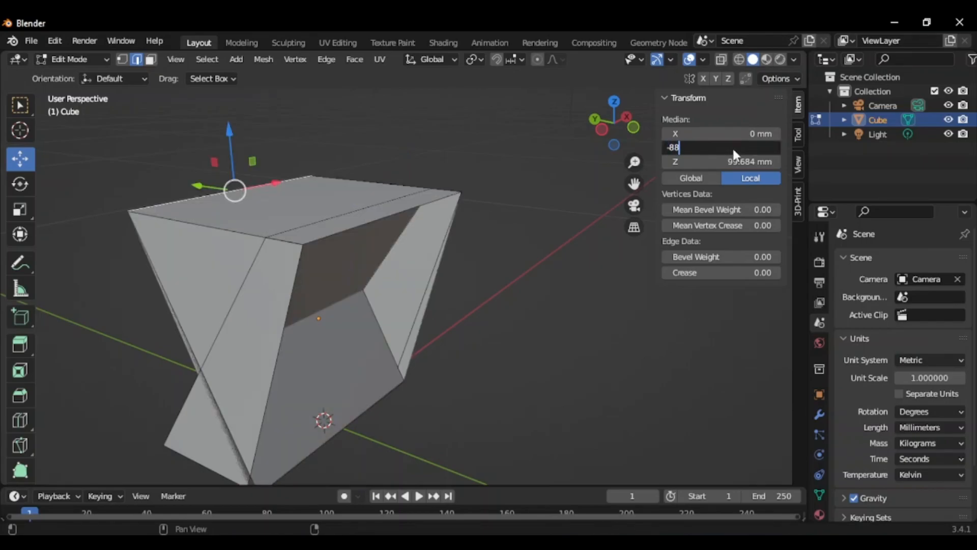
{"action": "key", "text": "Return"}
Examine the leaning, tapered profile from the side, checking its thickness and both slanted faces
{"action": "middle_click_drag", "start_coordinate": [386, 239], "coordinate": [422, 294]}
{"action": "scroll", "coordinate": [422, 294], "scroll_direction": "up", "scroll_amount": 1}
{"action": "scroll", "coordinate": [429, 322], "scroll_direction": "down", "scroll_amount": 3}
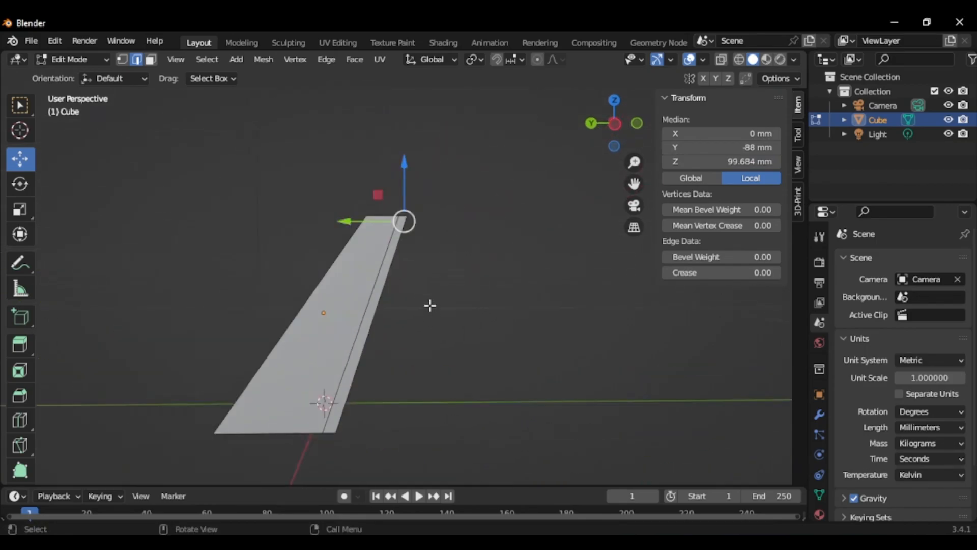
{"action": "scroll", "coordinate": [401, 155], "scroll_direction": "down", "scroll_amount": 3}
{"action": "scroll", "coordinate": [383, 352], "scroll_direction": "up", "scroll_amount": 3}
{"action": "scroll", "coordinate": [389, 262], "scroll_direction": "down", "scroll_amount": 1}
{"action": "scroll", "coordinate": [389, 231], "scroll_direction": "up", "scroll_amount": 3}
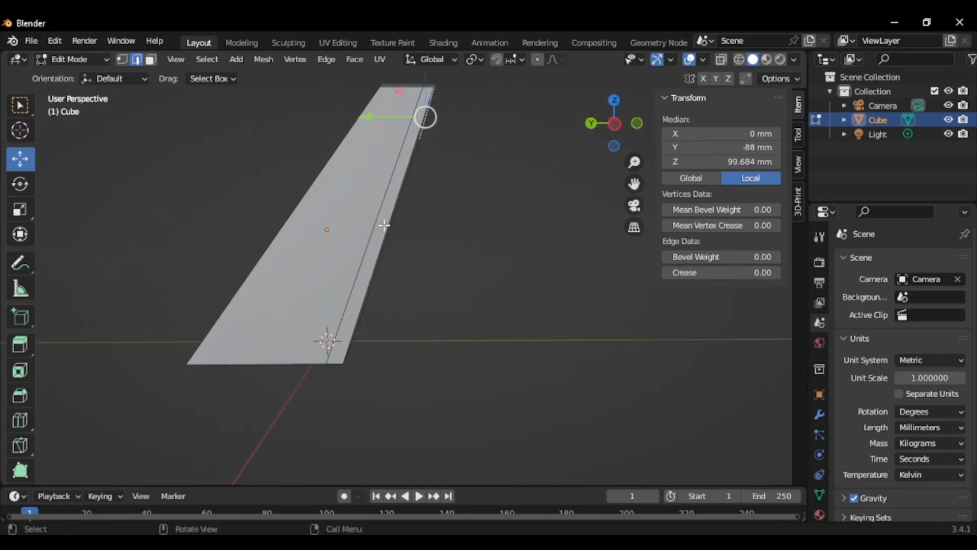
{"action": "scroll", "coordinate": [374, 250], "scroll_direction": "up", "scroll_amount": 2}
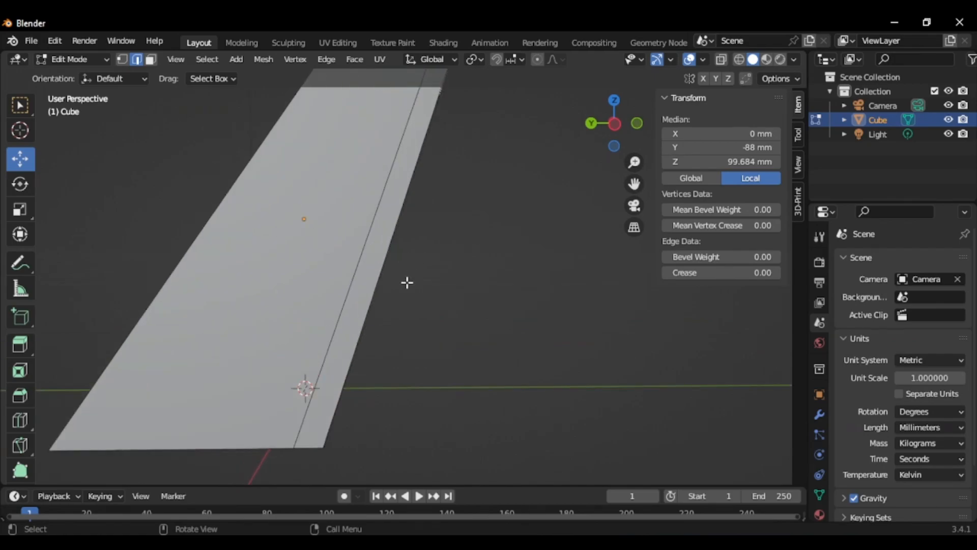
{"action": "scroll", "coordinate": [390, 419], "scroll_direction": "down", "scroll_amount": 1}
{"action": "scroll", "coordinate": [383, 401], "scroll_direction": "down", "scroll_amount": 1}
{"action": "scroll", "coordinate": [408, 332], "scroll_direction": "up", "scroll_amount": 1}
{"action": "middle_click_drag", "start_coordinate": [412, 341], "coordinate": [442, 330]}
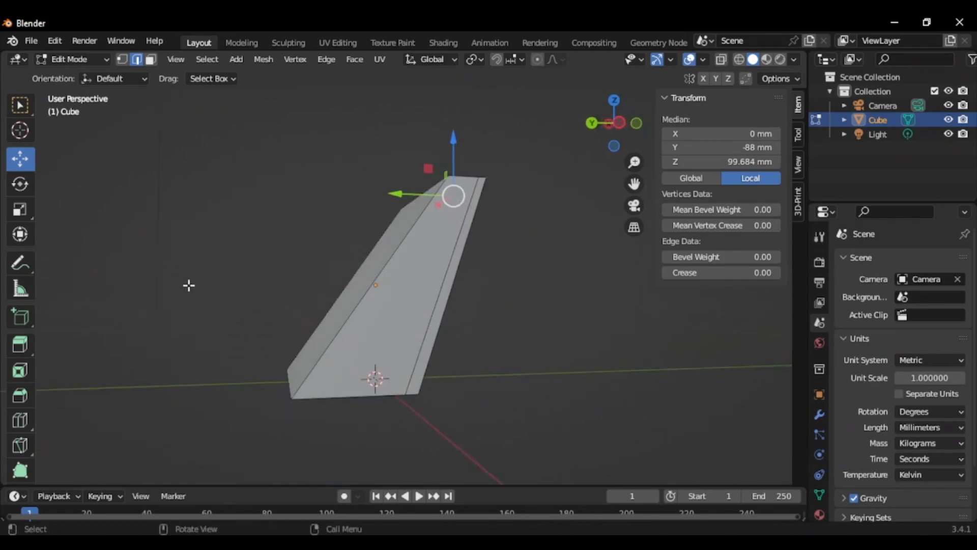
{"action": "middle_click_drag", "start_coordinate": [369, 284], "coordinate": [351, 290]}
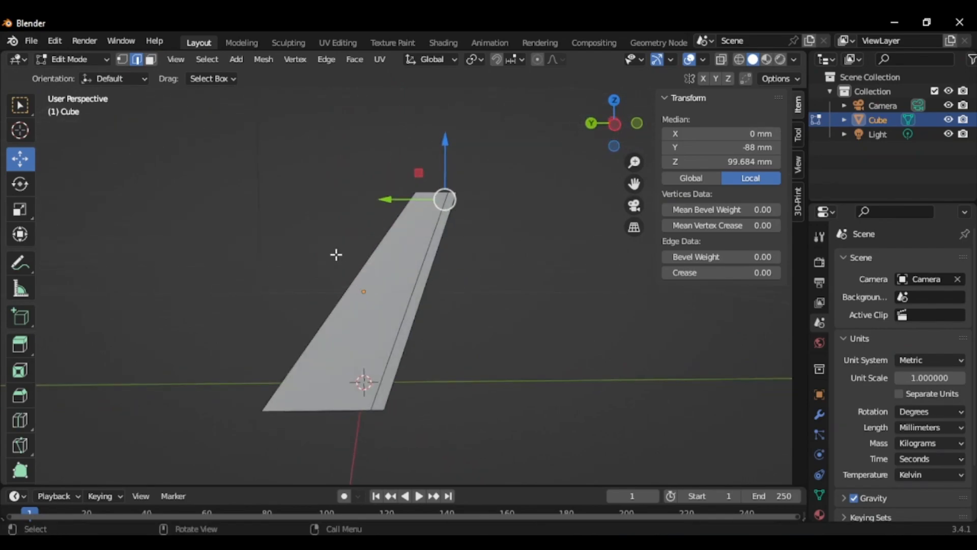
{"action": "middle_click_drag", "start_coordinate": [314, 226], "coordinate": [315, 212]}
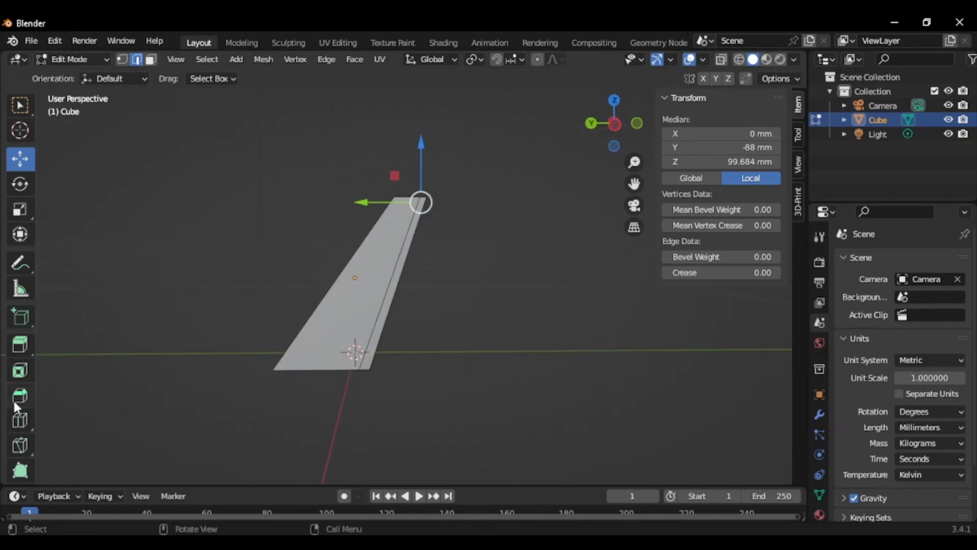
Add three horizontal loop cuts around the solid, one at mid-height and one in each half
{"action": "left_click", "coordinate": [20, 419]}
{"action": "left_click", "coordinate": [364, 325]}
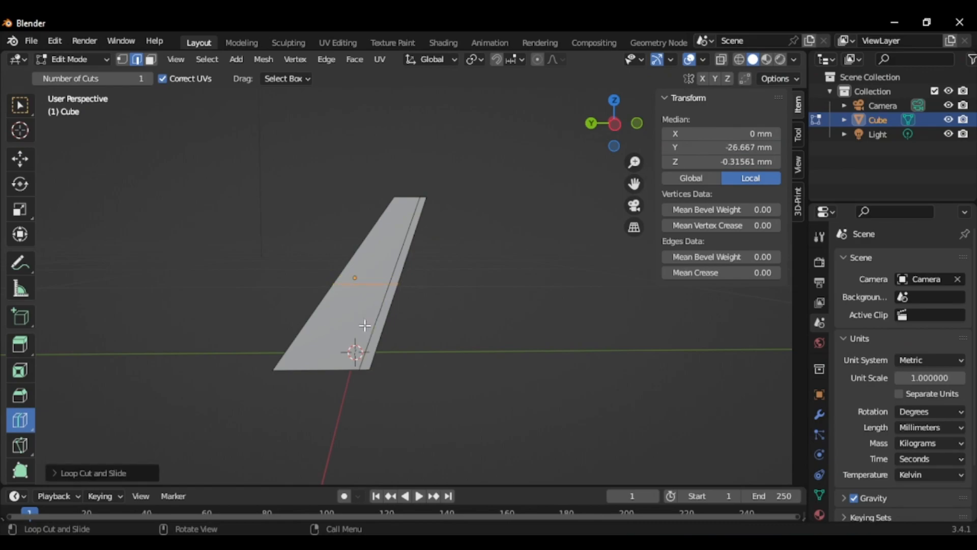
{"action": "left_click", "coordinate": [372, 325]}
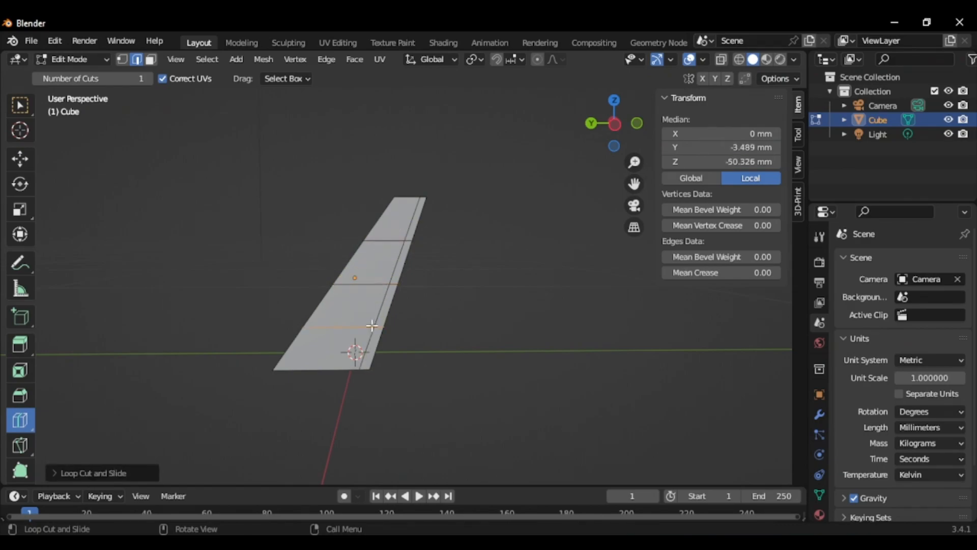
{"action": "left_click", "coordinate": [19, 158]}
Extrude the lowest panel of the sloped face and move it outward along Y to about 112.6 mm
{"action": "middle_click_drag", "start_coordinate": [319, 316], "coordinate": [346, 349]}
{"action": "key", "text": "3"}
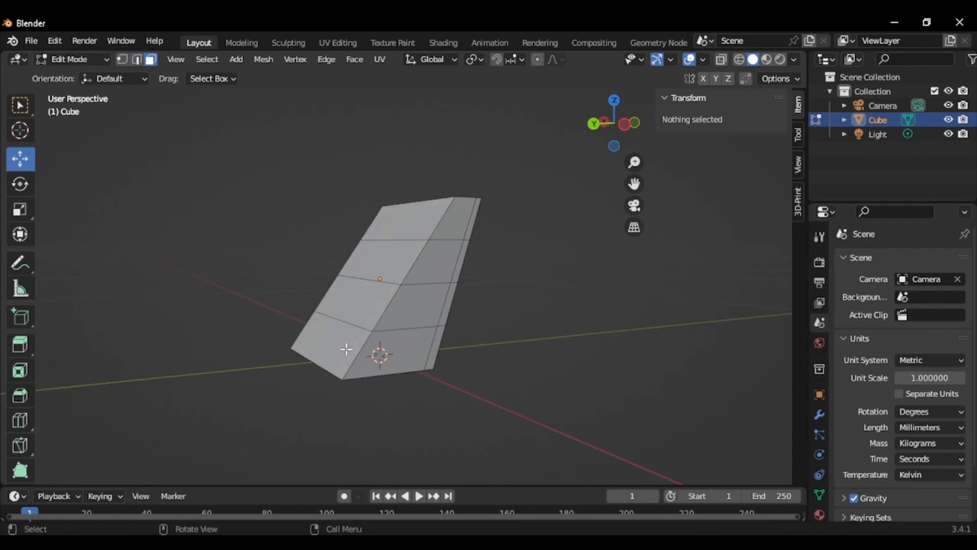
{"action": "left_click", "coordinate": [346, 349]}
{"action": "key", "text": "e"}
{"action": "left_click", "coordinate": [564, 342]}
{"action": "middle_click_drag", "start_coordinate": [535, 334], "coordinate": [448, 313]}
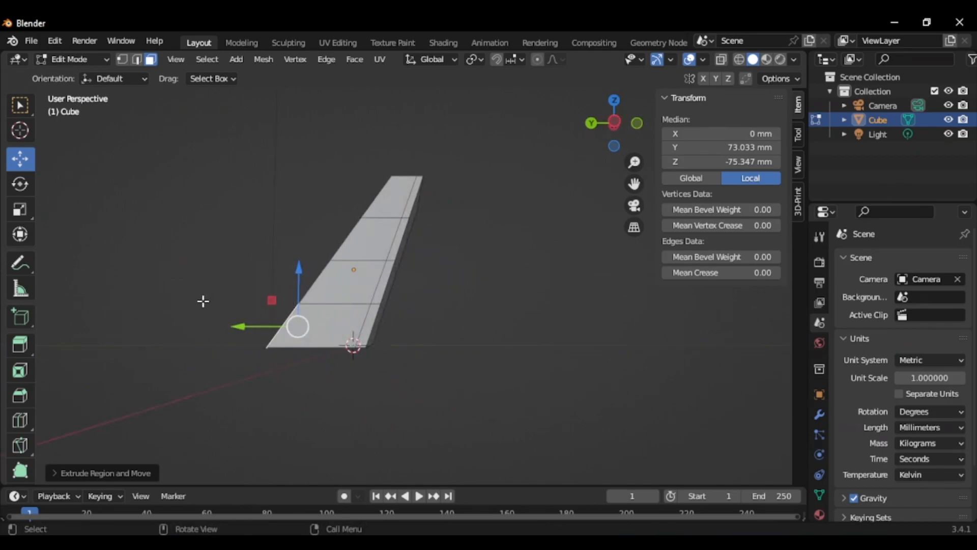
{"action": "left_click_drag", "start_coordinate": [240, 327], "coordinate": [208, 324]}
Inspect the extruded foot from several sides and return the solid to Object Mode
{"action": "middle_click_drag", "start_coordinate": [524, 312], "coordinate": [448, 306]}
{"action": "scroll", "coordinate": [448, 306], "scroll_direction": "up", "scroll_amount": 4}
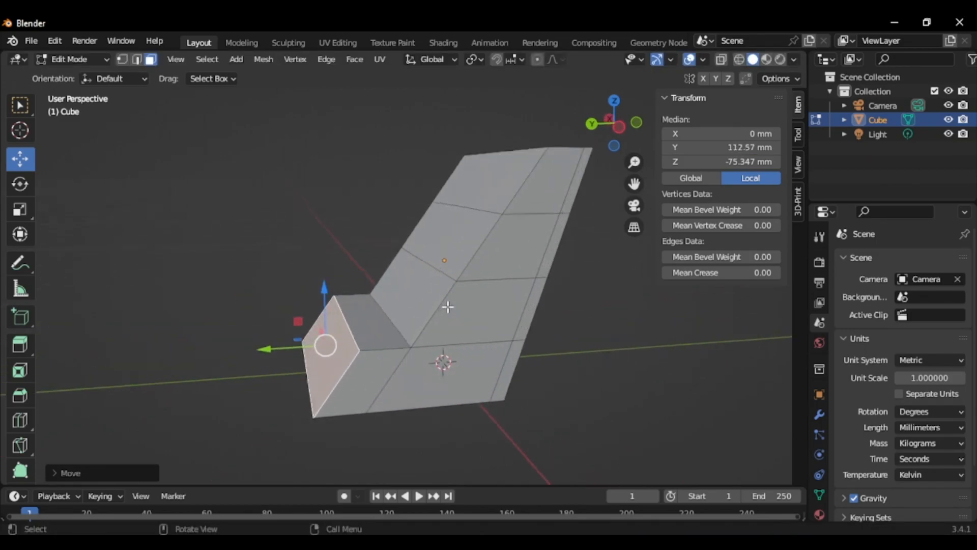
{"action": "scroll", "coordinate": [264, 189], "scroll_direction": "down", "scroll_amount": 1}
{"action": "middle_click_drag", "start_coordinate": [370, 236], "coordinate": [383, 284]}
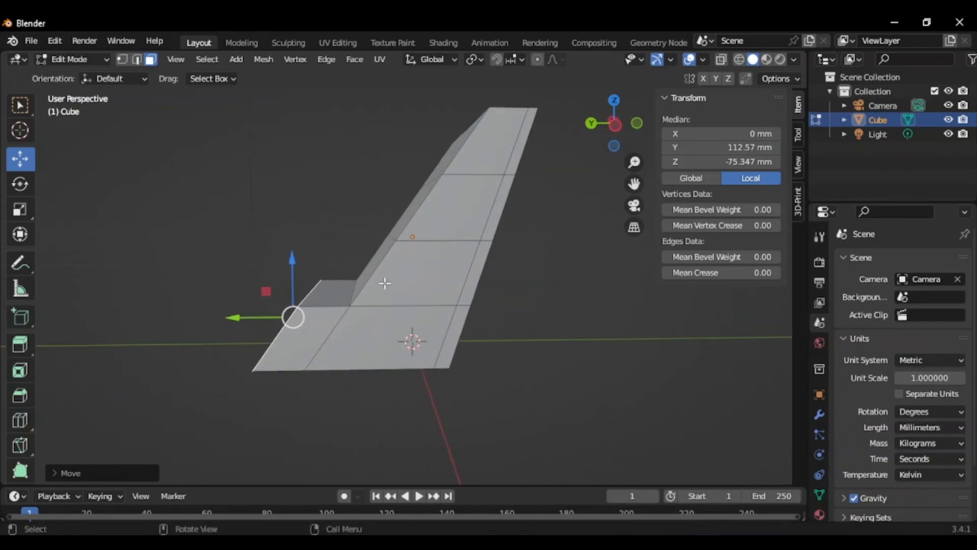
{"action": "middle_click_drag", "start_coordinate": [393, 250], "coordinate": [510, 285]}
{"action": "middle_click_drag", "start_coordinate": [351, 325], "coordinate": [152, 234]}
{"action": "left_click", "coordinate": [60, 57]}
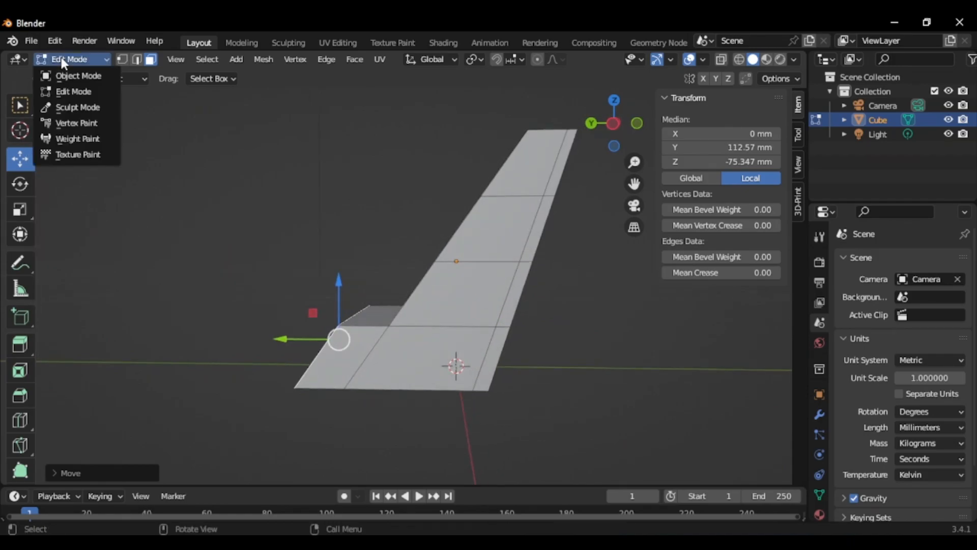
{"action": "left_click", "coordinate": [66, 76]}
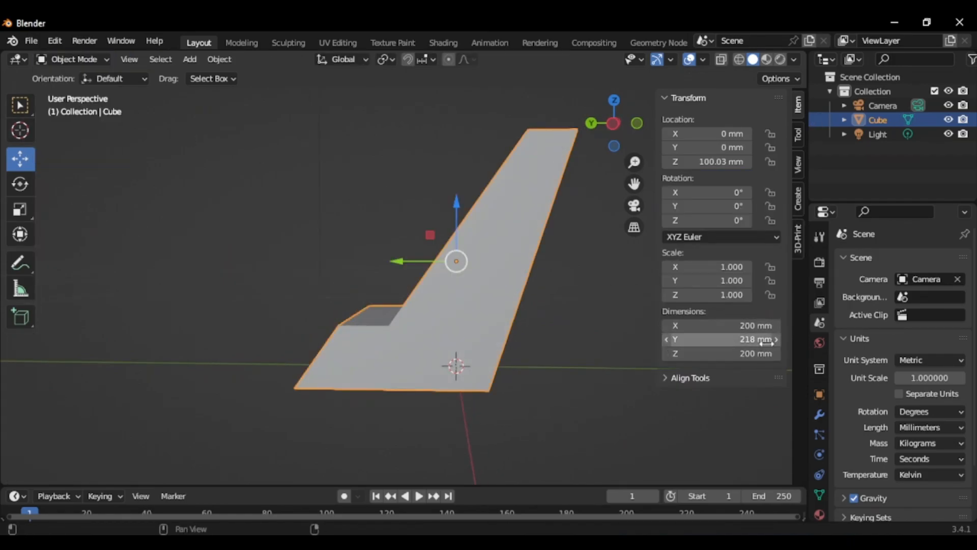
Set the solid's dimensions to 90 mm in X, 50 mm in Y and 70 mm in Z
{"action": "left_click", "coordinate": [735, 355]}
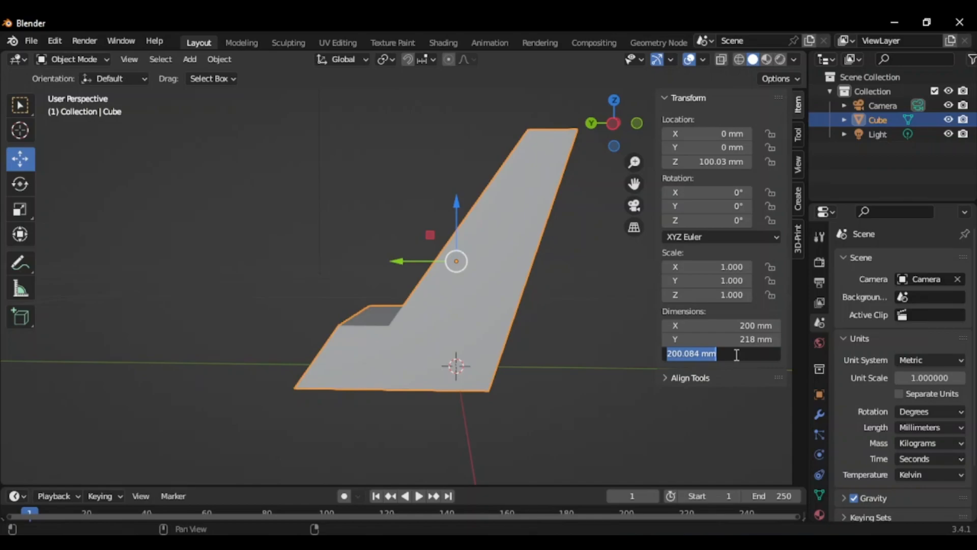
{"action": "type", "text": "70"}
{"action": "key", "text": "Return"}
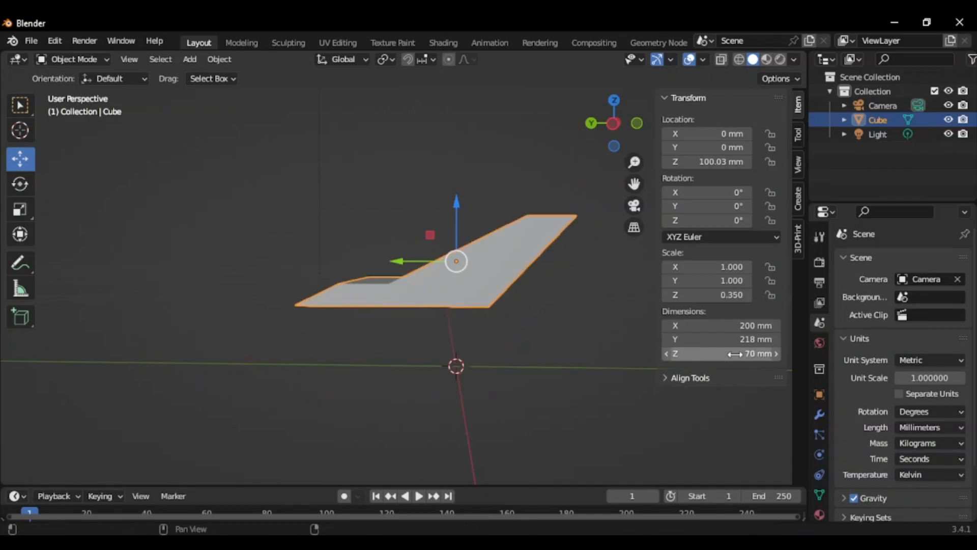
{"action": "left_click", "coordinate": [734, 340]}
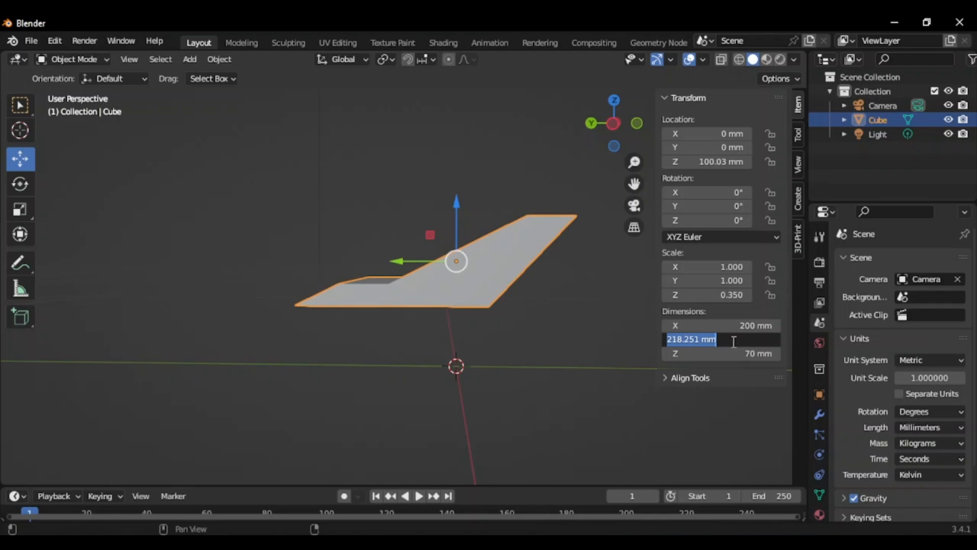
{"action": "key", "text": "BackSpace"}
{"action": "type", "text": "50"}
{"action": "key", "text": "Return"}
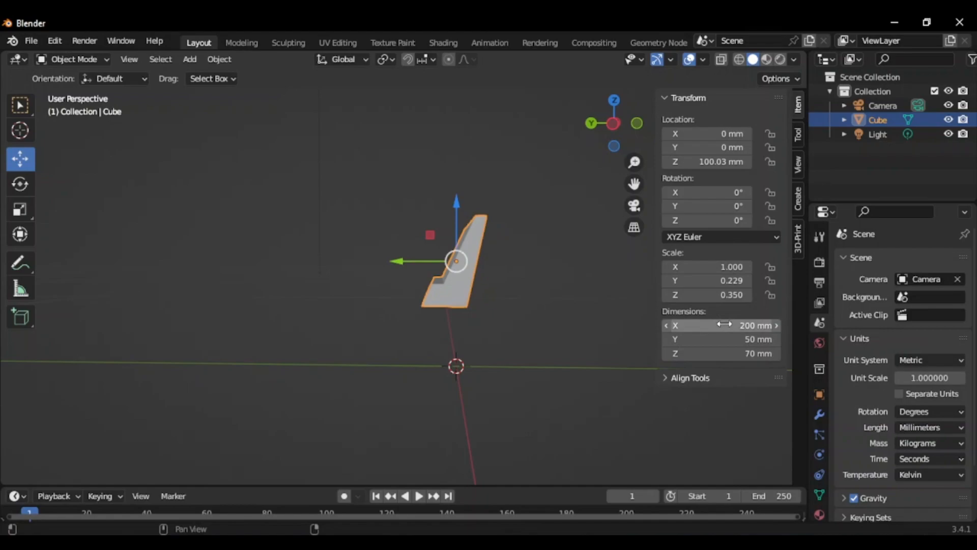
{"action": "left_click", "coordinate": [724, 324]}
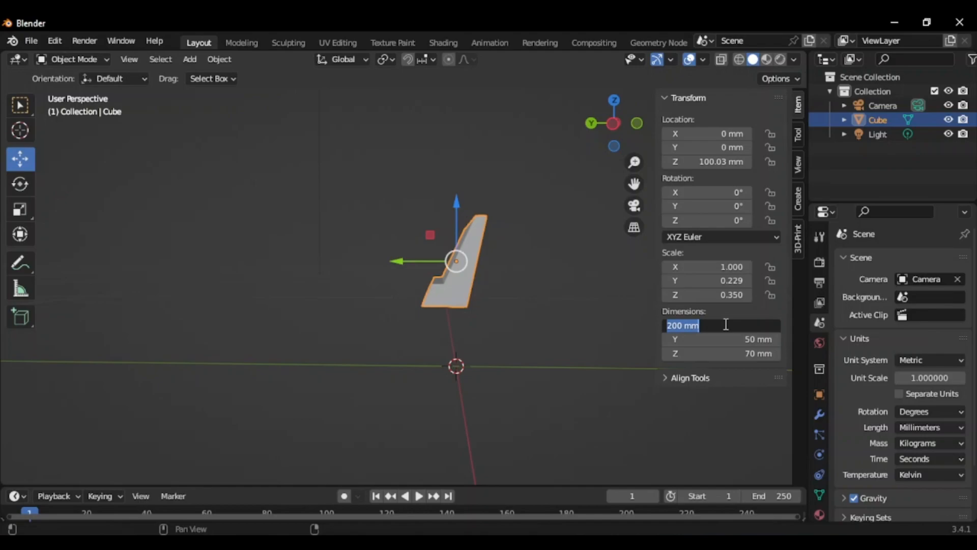
{"action": "type", "text": "90"}
{"action": "key", "text": "Return"}
Set the solid's Z dimension to 85 mm and its Y dimension to 60 mm
{"action": "middle_click_drag", "start_coordinate": [334, 277], "coordinate": [422, 261]}
{"action": "scroll", "coordinate": [498, 288], "scroll_direction": "up", "scroll_amount": 5}
{"action": "middle_click_drag", "start_coordinate": [517, 242], "coordinate": [590, 303]}
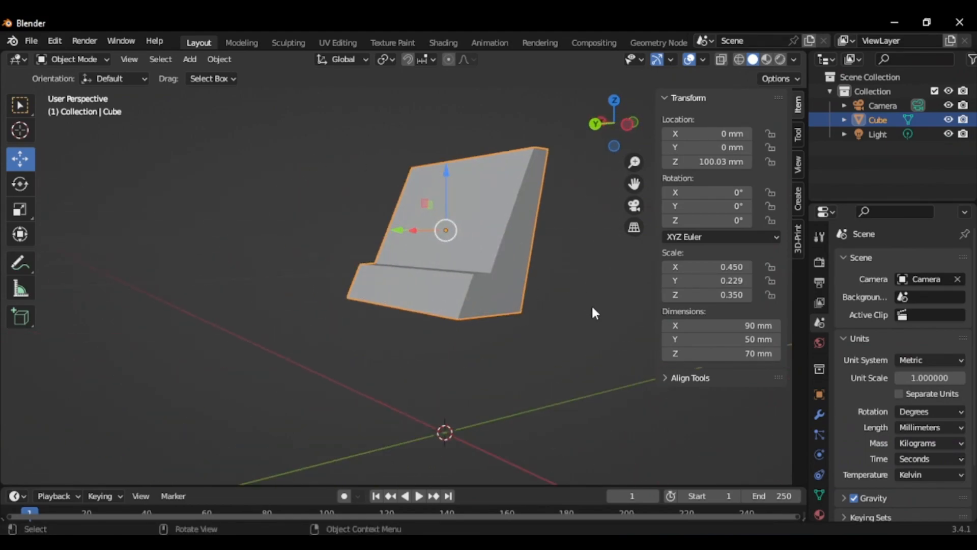
{"action": "mouse_move", "coordinate": [469, 197]}
{"action": "middle_mouse_down"}
{"action": "mouse_move", "coordinate": [336, 185]}
{"action": "mouse_move", "coordinate": [400, 208]}
{"action": "mouse_move", "coordinate": [470, 204]}
{"action": "middle_mouse_up"}
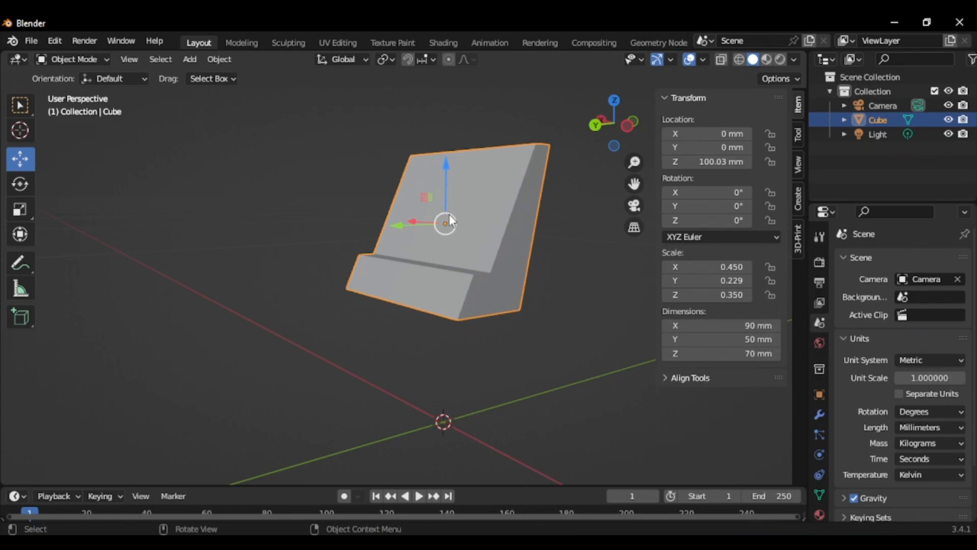
{"action": "middle_click_drag", "start_coordinate": [432, 266], "coordinate": [509, 276]}
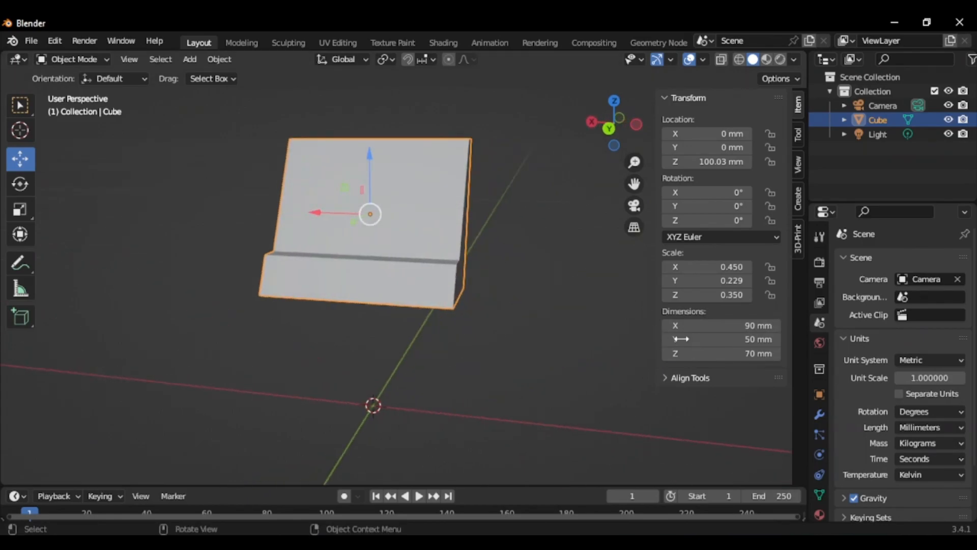
{"action": "left_click", "coordinate": [726, 353]}
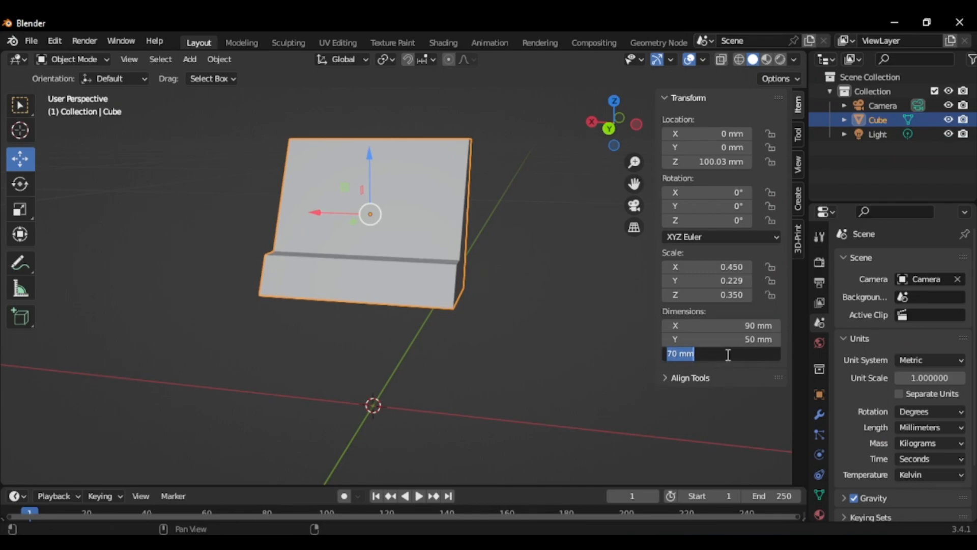
{"action": "type", "text": "85"}
{"action": "key", "text": "Return"}
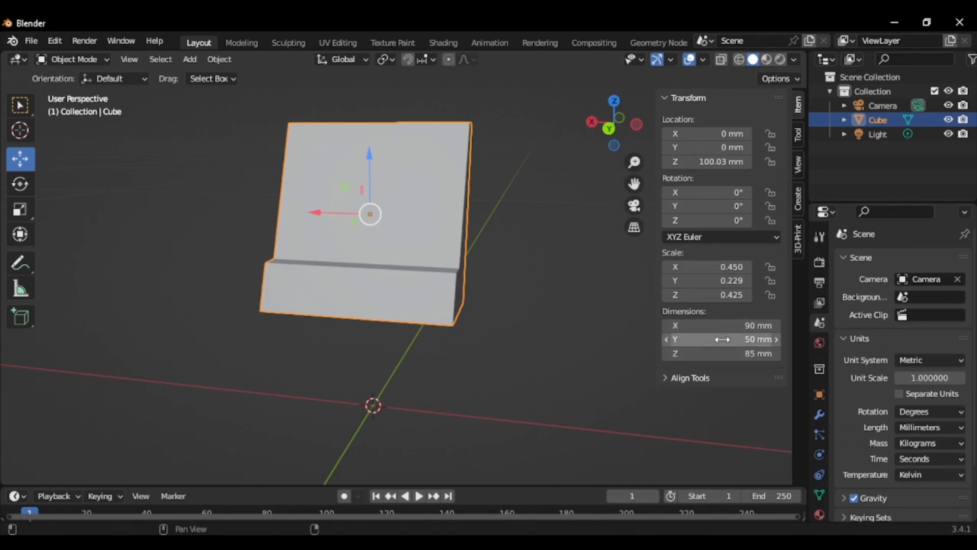
{"action": "middle_click_drag", "start_coordinate": [542, 336], "coordinate": [246, 288]}
{"action": "left_click", "coordinate": [731, 339]}
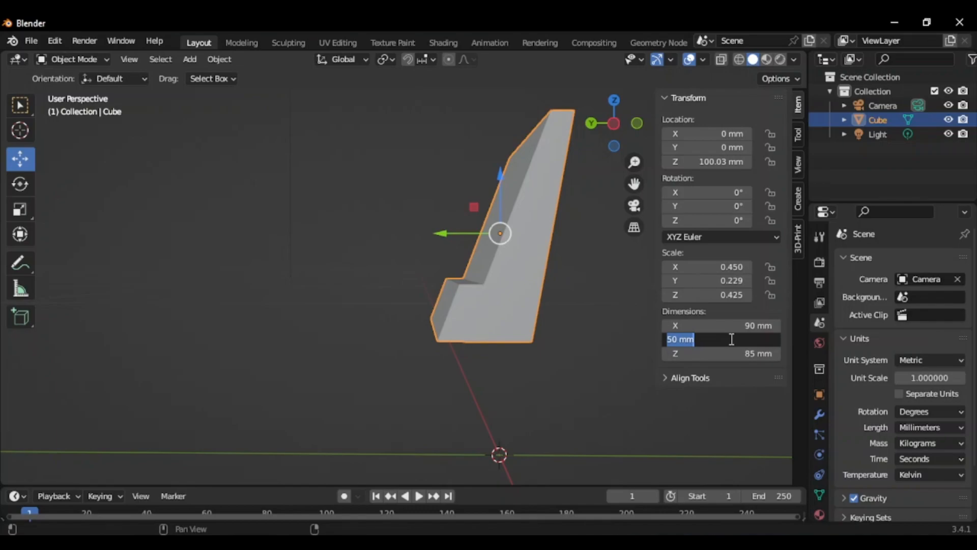
{"action": "type", "text": "60"}
{"action": "key", "text": "Return"}
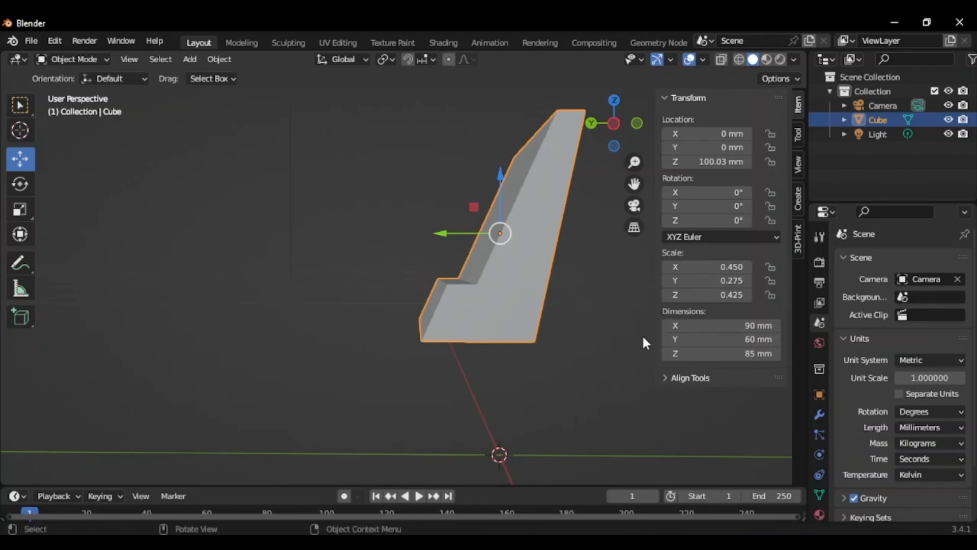
Lower the solid along Z to about 54.45 mm, near the ground line, and apply all its transforms
{"action": "left_click_drag", "start_coordinate": [502, 176], "coordinate": [529, 276]}
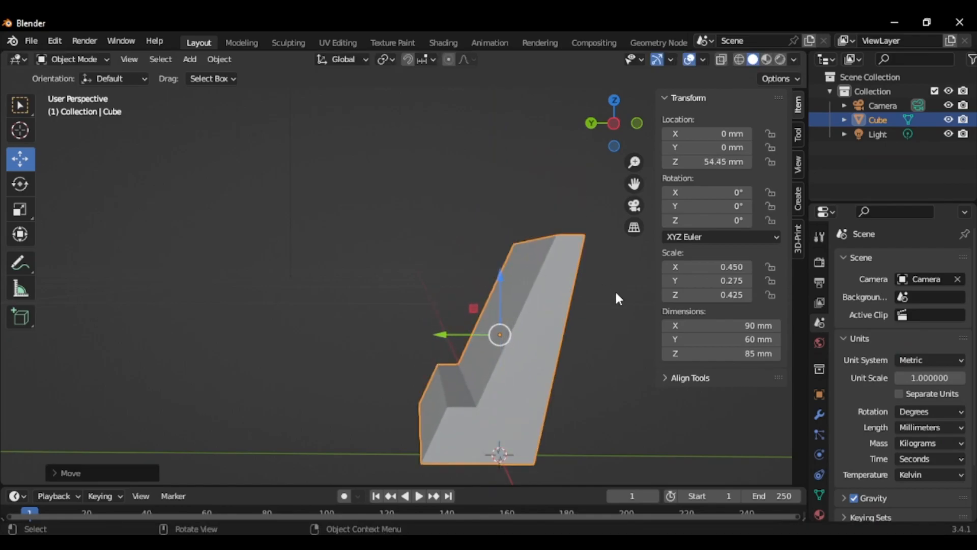
{"action": "key", "text": "ctrl+a"}
{"action": "left_click", "coordinate": [441, 280]}
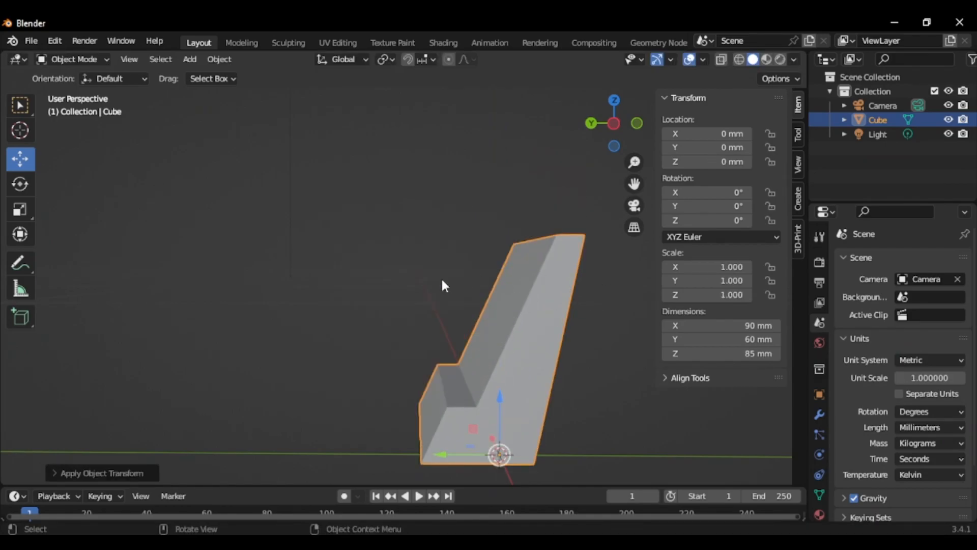
In the left orthographic view, move only the solid's origin up along Z to about 27.7 mm, inside the body
{"action": "middle_click_drag", "start_coordinate": [515, 414], "coordinate": [490, 351]}
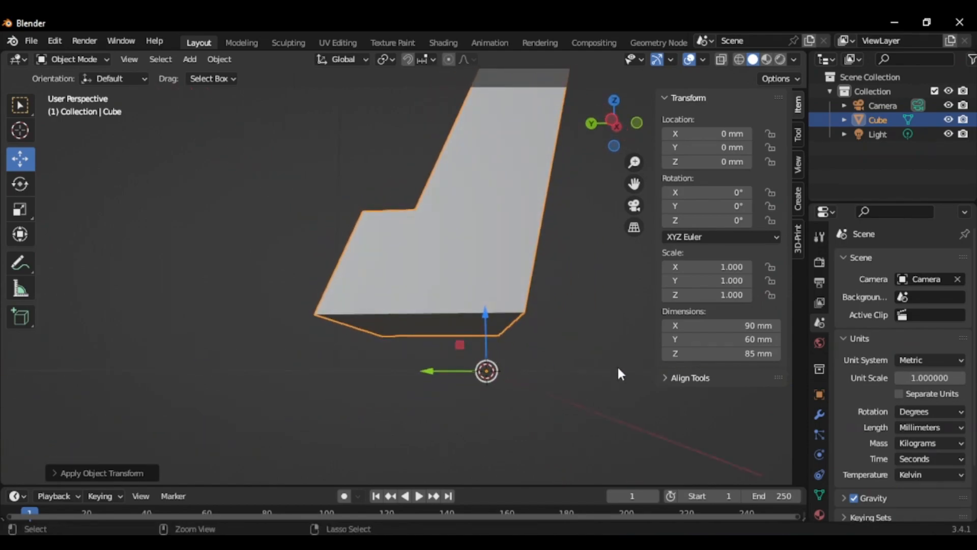
{"action": "key", "text": "ctrl+KP_3"}
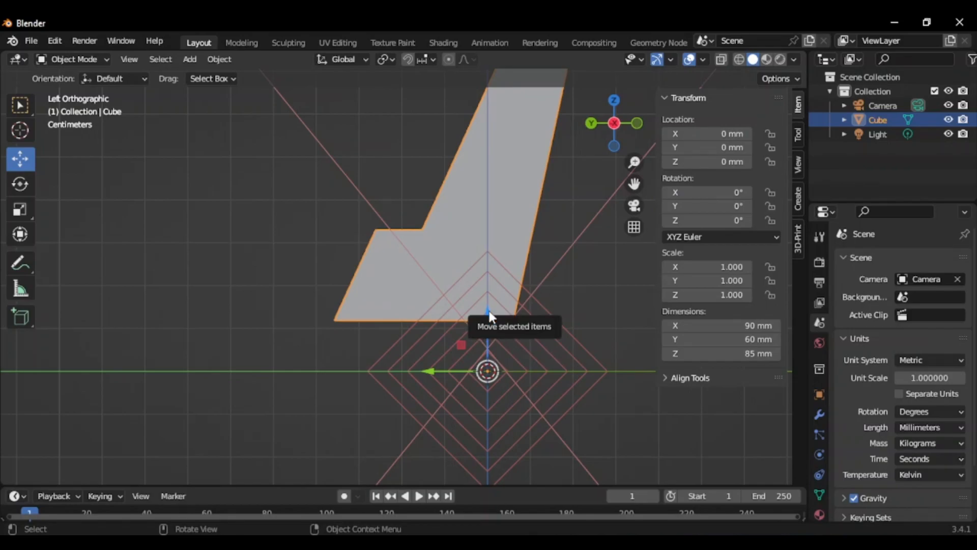
{"action": "left_click_drag", "start_coordinate": [487, 313], "coordinate": [473, 195]}
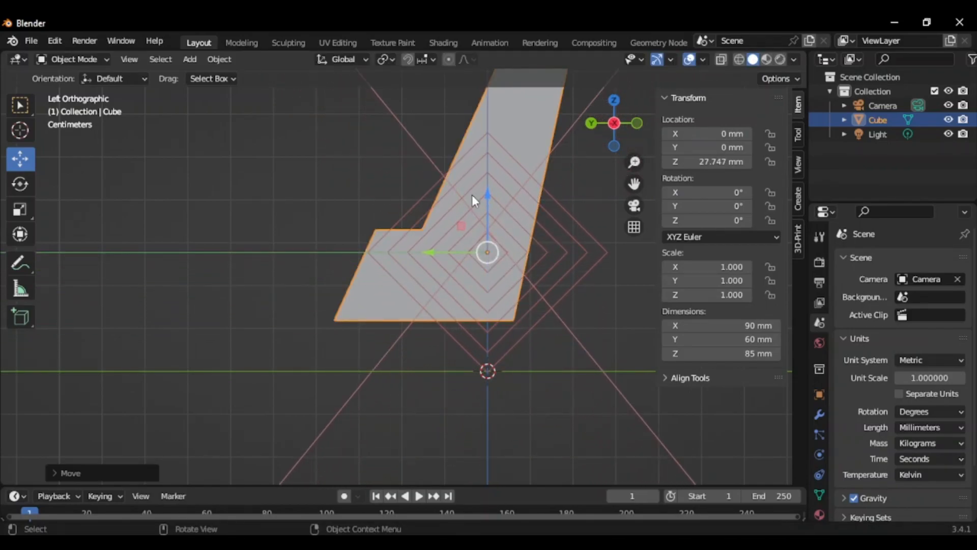
{"action": "left_click", "coordinate": [472, 195]}
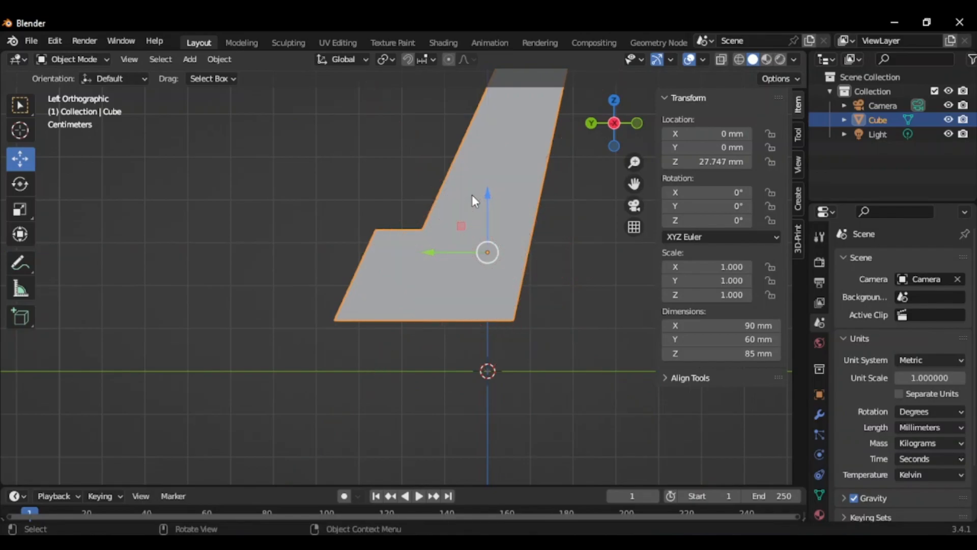
Lower the solid along Z to about 15.7 mm so its base rests on the ground line, and check its placement
{"action": "left_click_drag", "start_coordinate": [497, 201], "coordinate": [510, 250]}
{"action": "scroll", "coordinate": [487, 367], "scroll_direction": "down", "scroll_amount": 3}
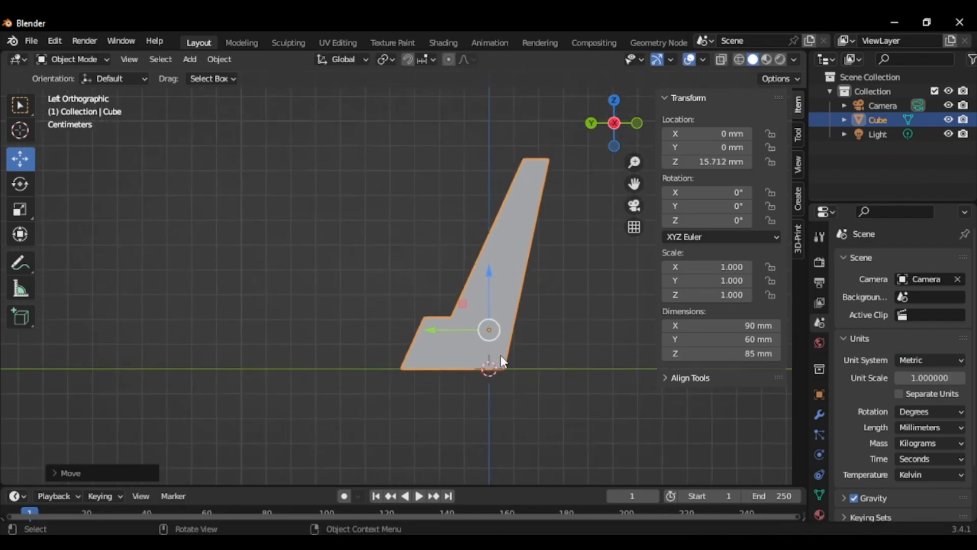
{"action": "middle_click_drag", "start_coordinate": [383, 273], "coordinate": [531, 306]}
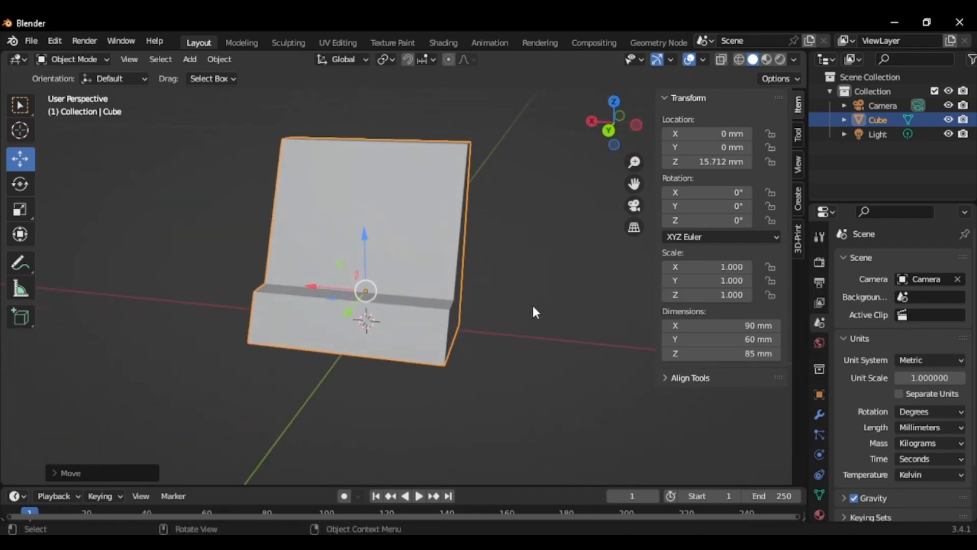
{"action": "scroll", "coordinate": [451, 340], "scroll_direction": "down", "scroll_amount": 2}
{"action": "scroll", "coordinate": [442, 203], "scroll_direction": "up", "scroll_amount": 3}
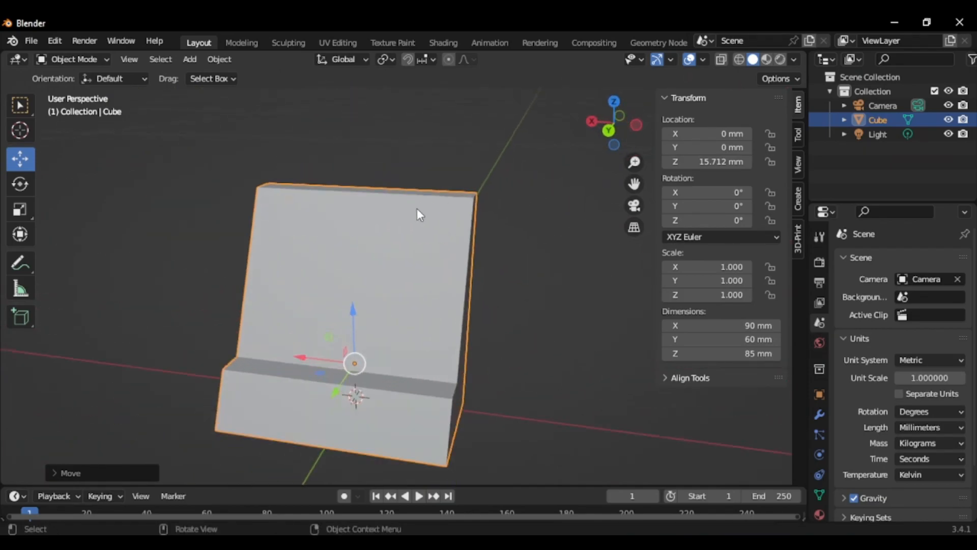
{"action": "middle_click_drag", "start_coordinate": [416, 209], "coordinate": [388, 218]}
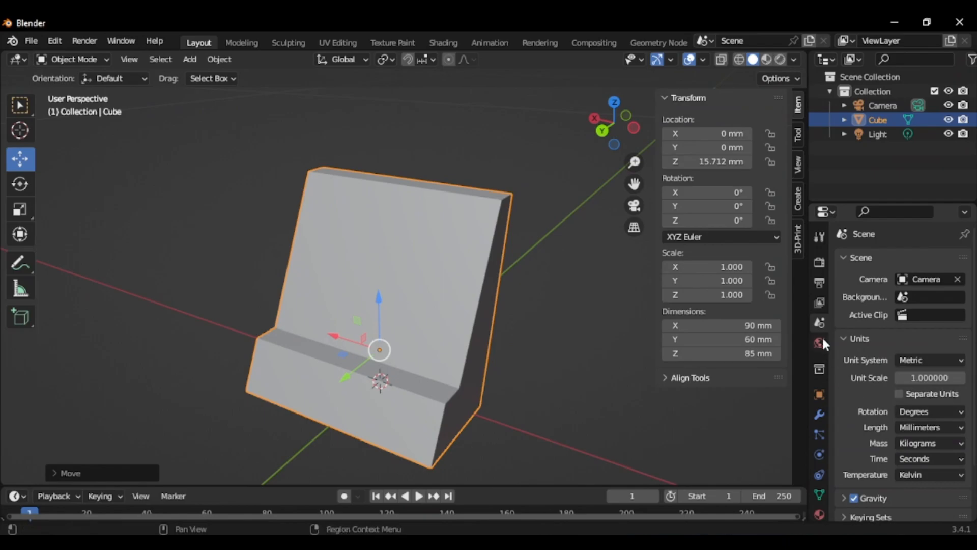
Try a Bevel modifier on the solid with all its faces selected in Edit Mode, and inspect the bevelled edges
{"action": "left_click", "coordinate": [65, 61]}
{"action": "left_click", "coordinate": [74, 91]}
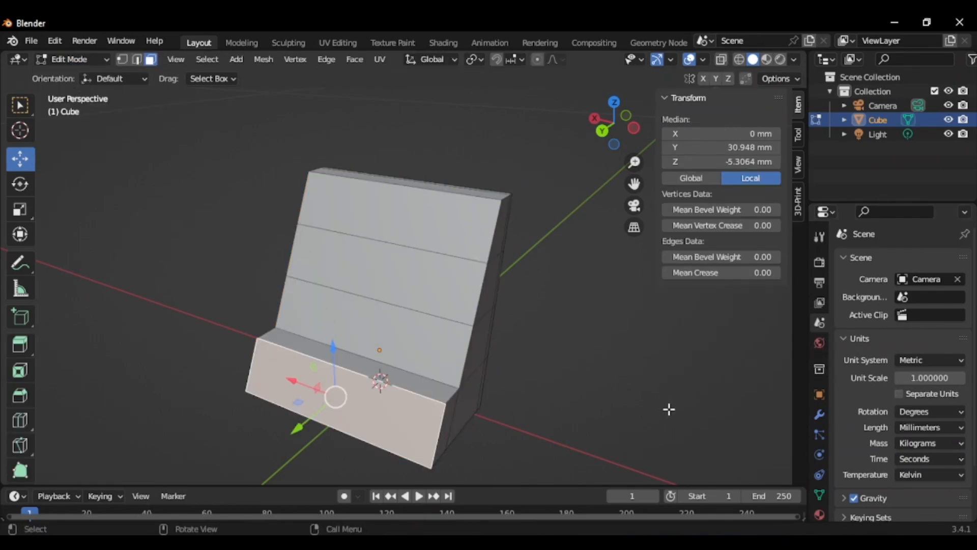
{"action": "key", "text": "a"}
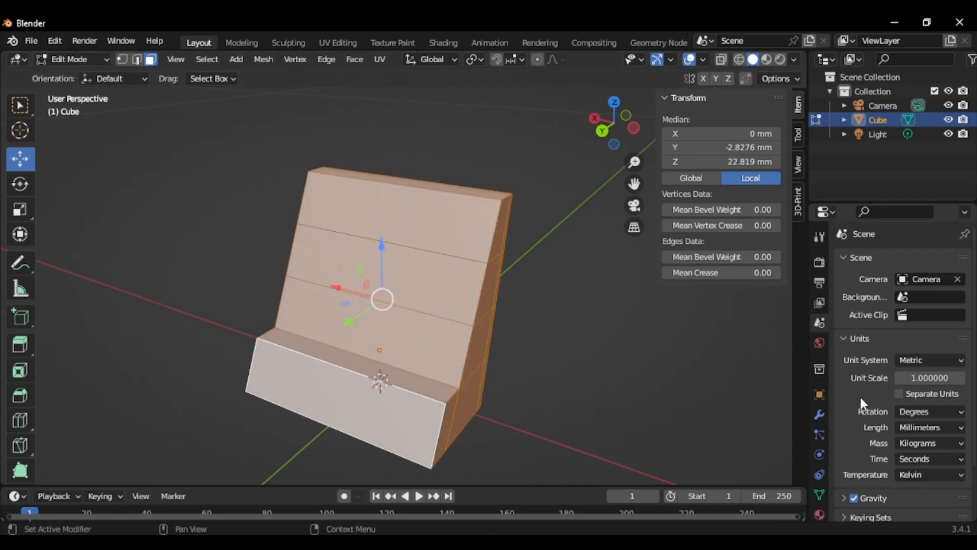
{"action": "left_click", "coordinate": [820, 414]}
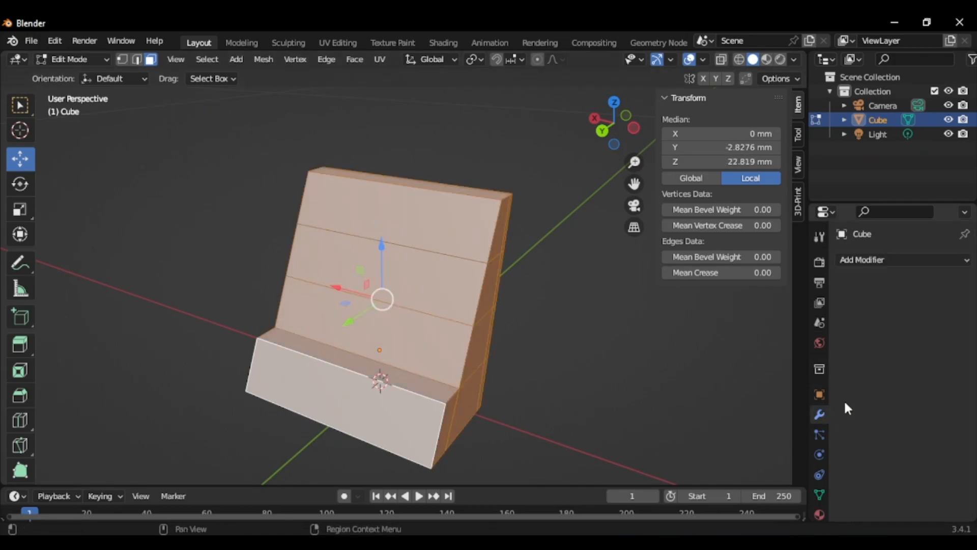
{"action": "left_click", "coordinate": [894, 256]}
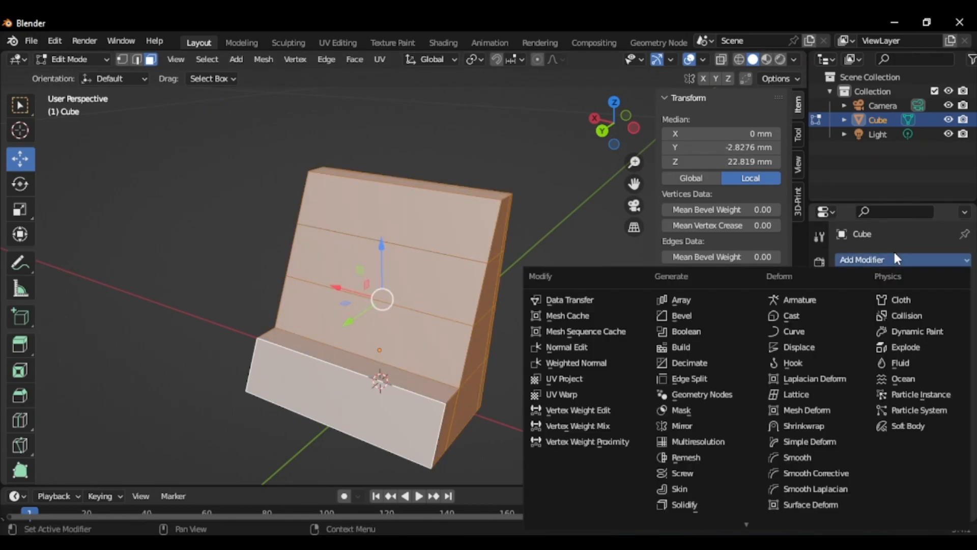
{"action": "left_click", "coordinate": [685, 318]}
{"action": "scroll", "coordinate": [509, 200], "scroll_direction": "up", "scroll_amount": 2}
{"action": "scroll", "coordinate": [509, 200], "scroll_direction": "up", "scroll_amount": 1}
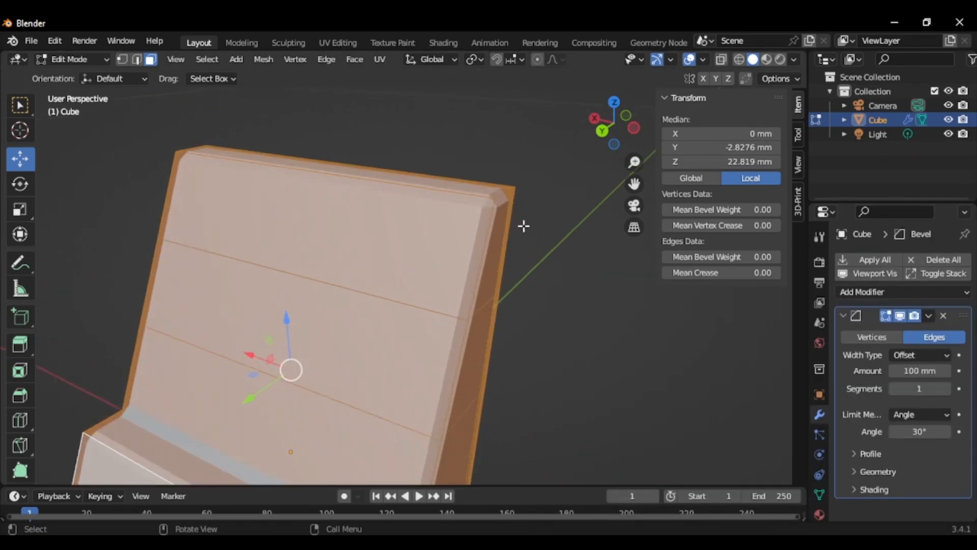
{"action": "middle_click_drag", "start_coordinate": [540, 230], "coordinate": [558, 246]}
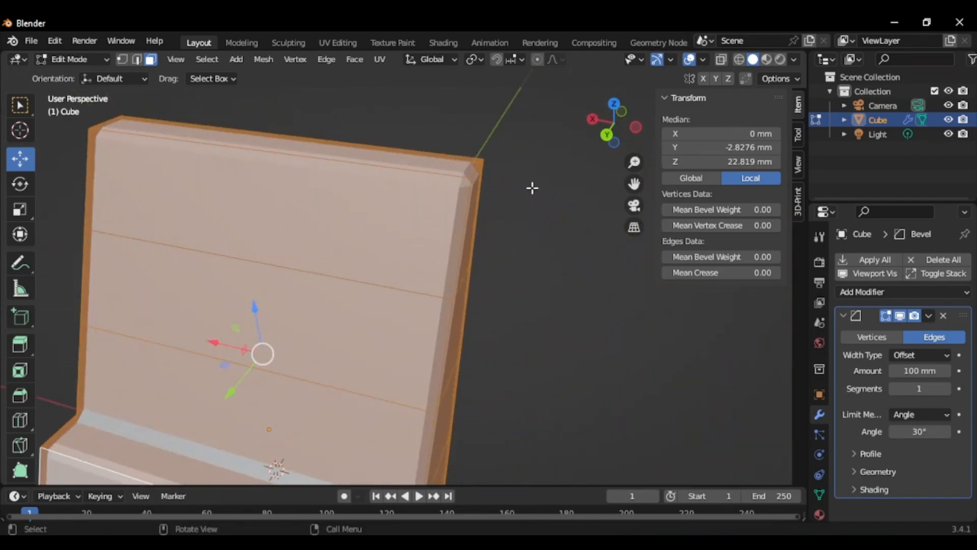
{"action": "scroll", "coordinate": [533, 188], "scroll_direction": "down", "scroll_amount": 1}
{"action": "scroll", "coordinate": [504, 188], "scroll_direction": "down", "scroll_amount": 1}
{"action": "scroll", "coordinate": [509, 165], "scroll_direction": "down", "scroll_amount": 1}
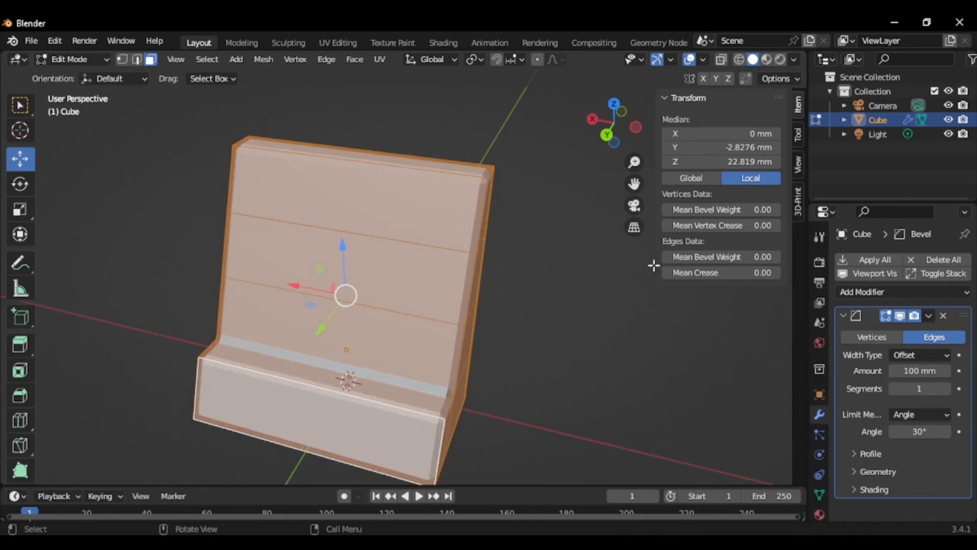
Remove the Bevel modifier and return the solid to Object Mode
{"action": "left_click", "coordinate": [943, 316]}
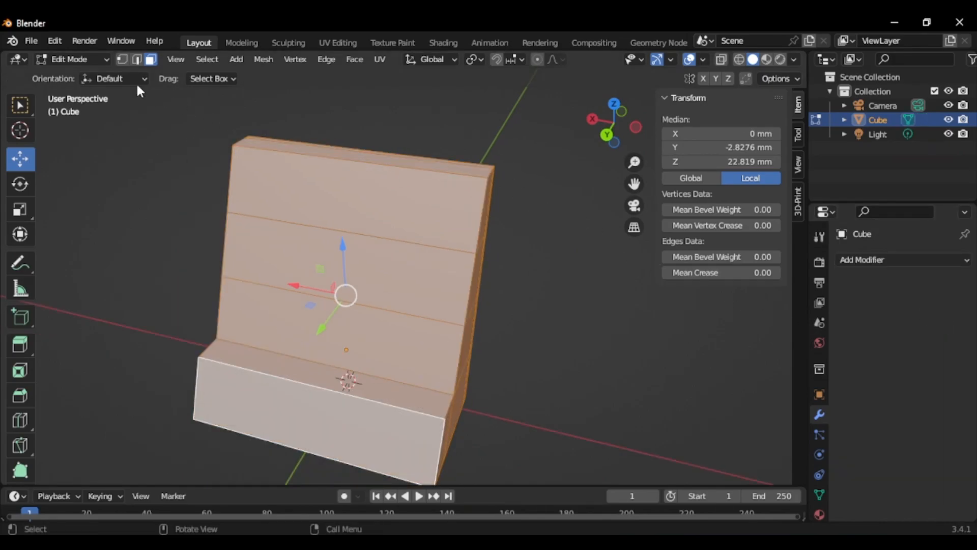
{"action": "left_click", "coordinate": [81, 65]}
{"action": "left_click", "coordinate": [80, 72]}
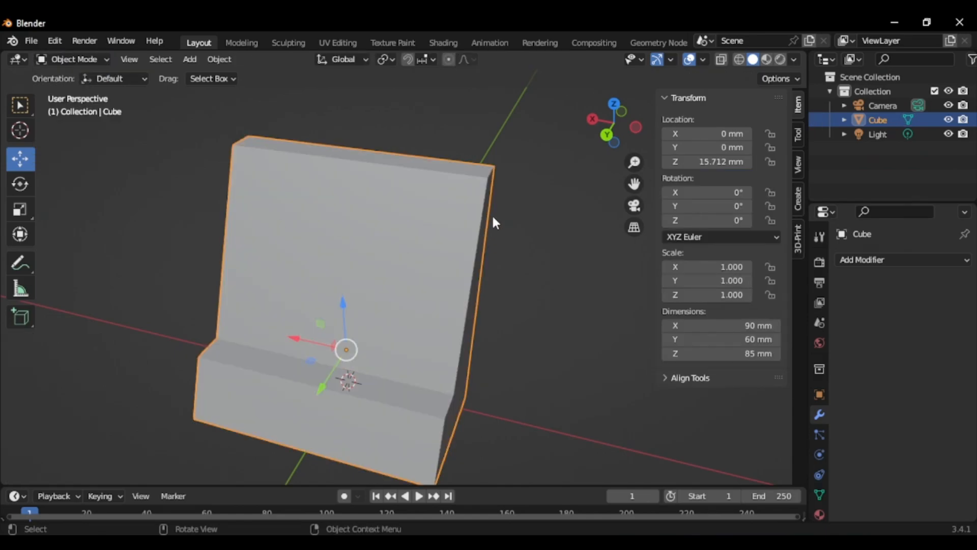
Inspect the solid's face divisions in Edit Mode, clear the face selection, and return to Object Mode
{"action": "middle_click_drag", "start_coordinate": [429, 249], "coordinate": [389, 189]}
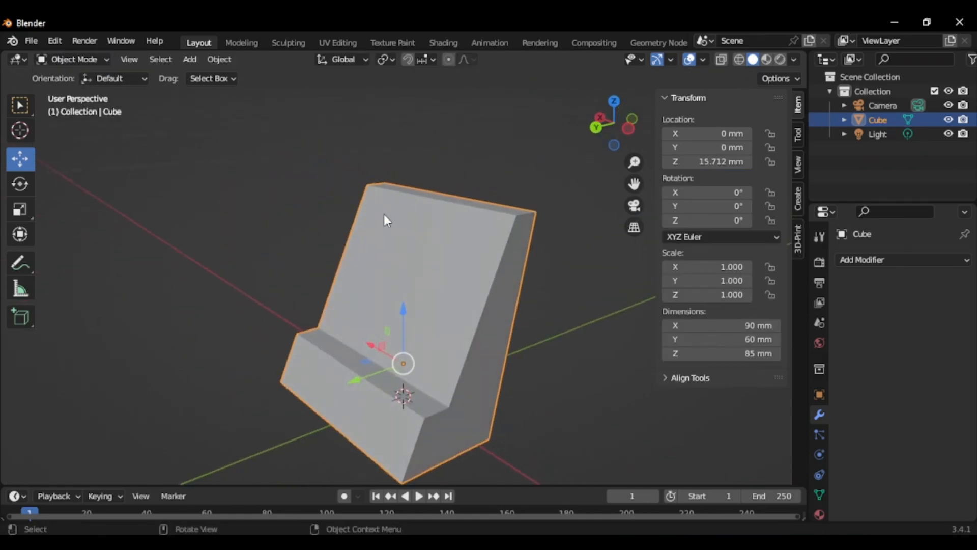
{"action": "scroll", "coordinate": [553, 166], "scroll_direction": "down", "scroll_amount": 1}
{"action": "scroll", "coordinate": [542, 172], "scroll_direction": "up", "scroll_amount": 3}
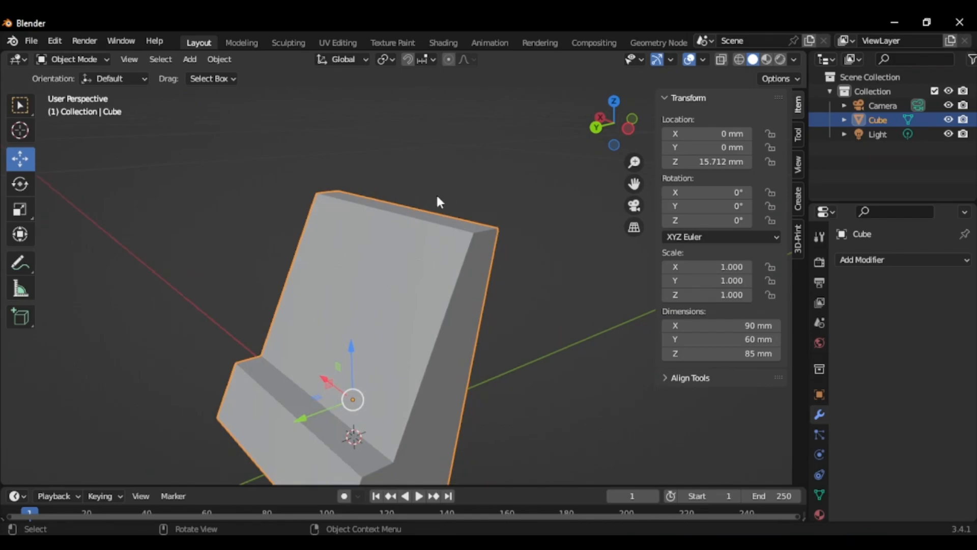
{"action": "left_click", "coordinate": [74, 59]}
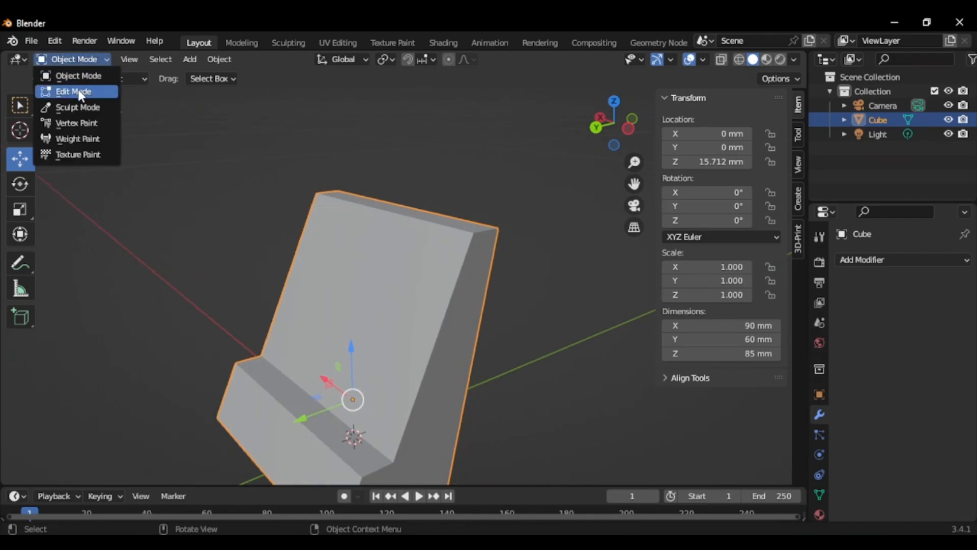
{"action": "left_click", "coordinate": [77, 90]}
{"action": "middle_click_drag", "start_coordinate": [278, 217], "coordinate": [430, 287]}
{"action": "left_click", "coordinate": [312, 244]}
{"action": "scroll", "coordinate": [425, 325], "scroll_direction": "down", "scroll_amount": 3}
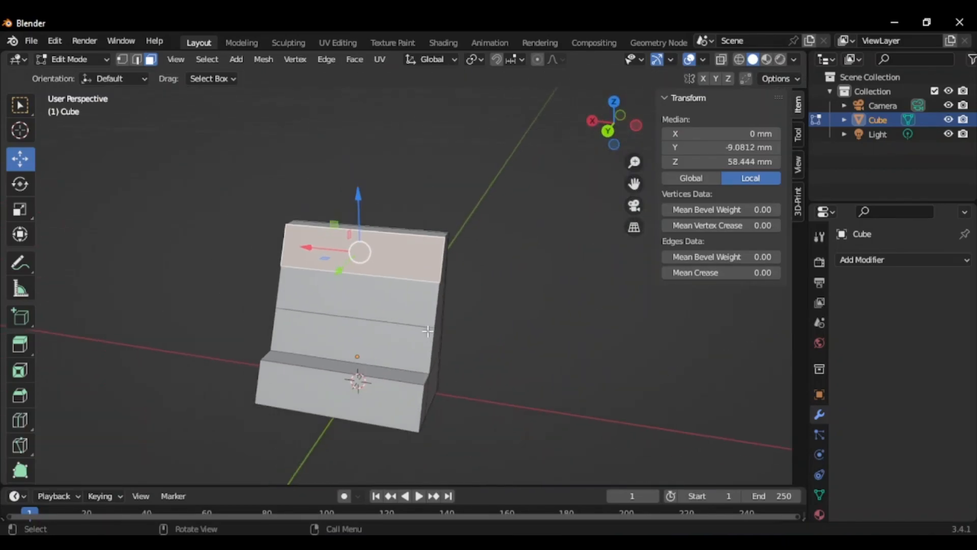
{"action": "scroll", "coordinate": [417, 215], "scroll_direction": "up", "scroll_amount": 3}
{"action": "key", "text": "a"}
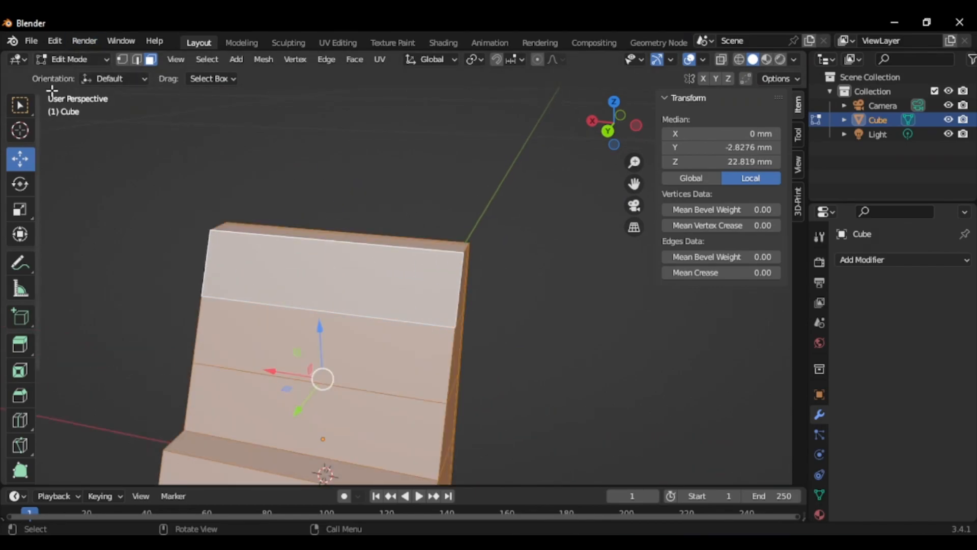
{"action": "key", "text": "alt+a"}
{"action": "left_click", "coordinate": [68, 59]}
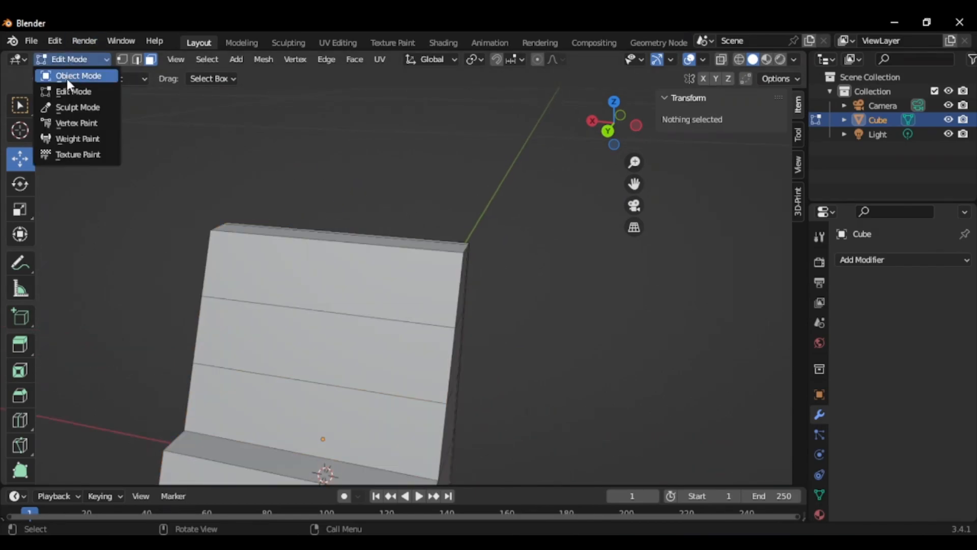
{"action": "left_click", "coordinate": [67, 79]}
{"action": "scroll", "coordinate": [287, 154], "scroll_direction": "down", "scroll_amount": 2}
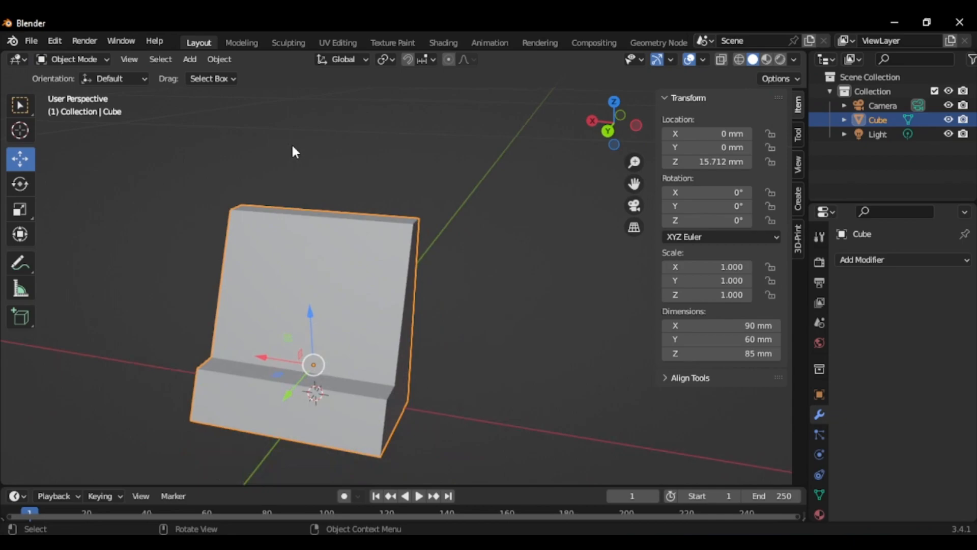
Try a level 3 Catmull-Clark Subdivision modifier on the solid and compare the smoothed shape with its cage in Edit Mode
{"action": "key", "text": "ctrl"}
{"action": "key", "text": "ctrl+3"}
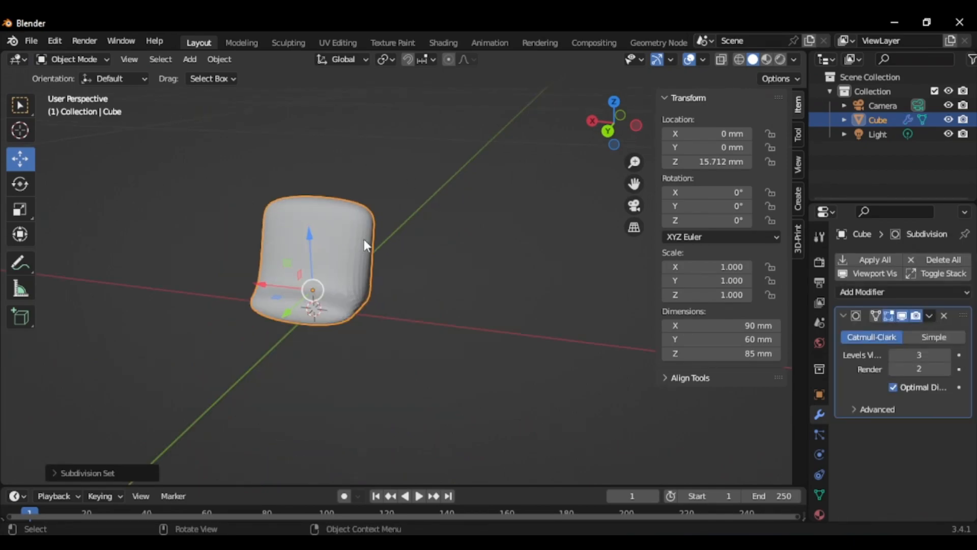
{"action": "scroll", "coordinate": [336, 222], "scroll_direction": "up", "scroll_amount": 3}
{"action": "middle_click_drag", "start_coordinate": [453, 235], "coordinate": [407, 244]}
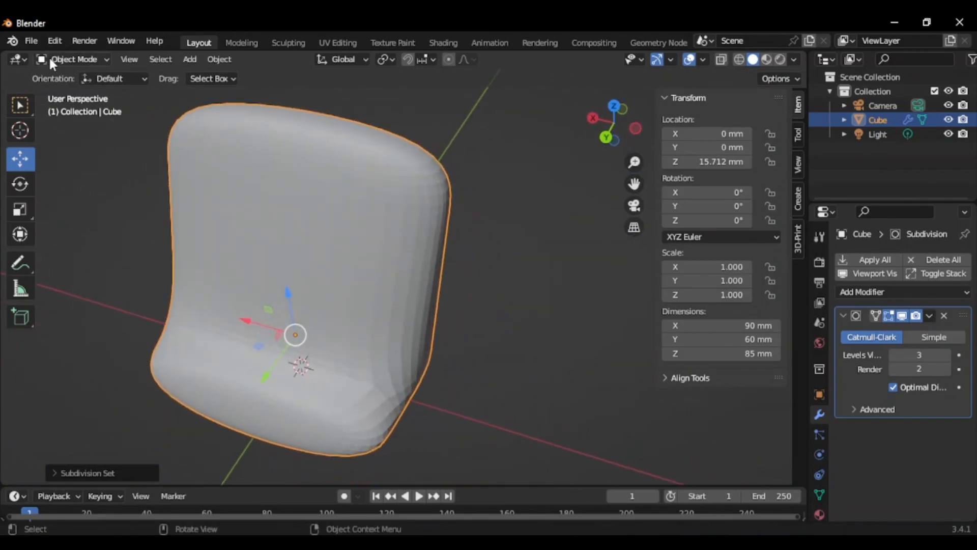
{"action": "left_click", "coordinate": [51, 58]}
{"action": "left_click", "coordinate": [77, 92]}
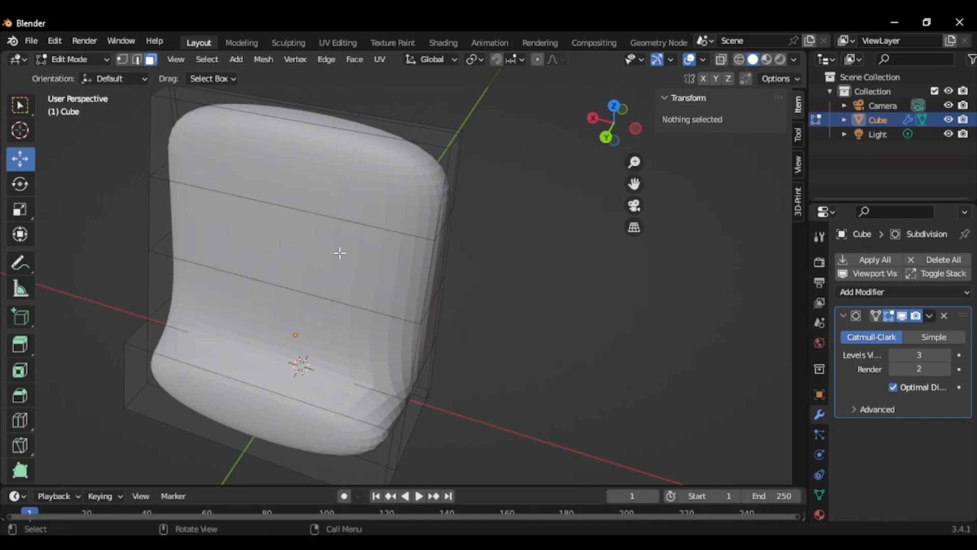
{"action": "middle_click_drag", "start_coordinate": [360, 236], "coordinate": [257, 168]}
{"action": "middle_click_drag", "start_coordinate": [356, 254], "coordinate": [463, 283]}
{"action": "left_click", "coordinate": [78, 57]}
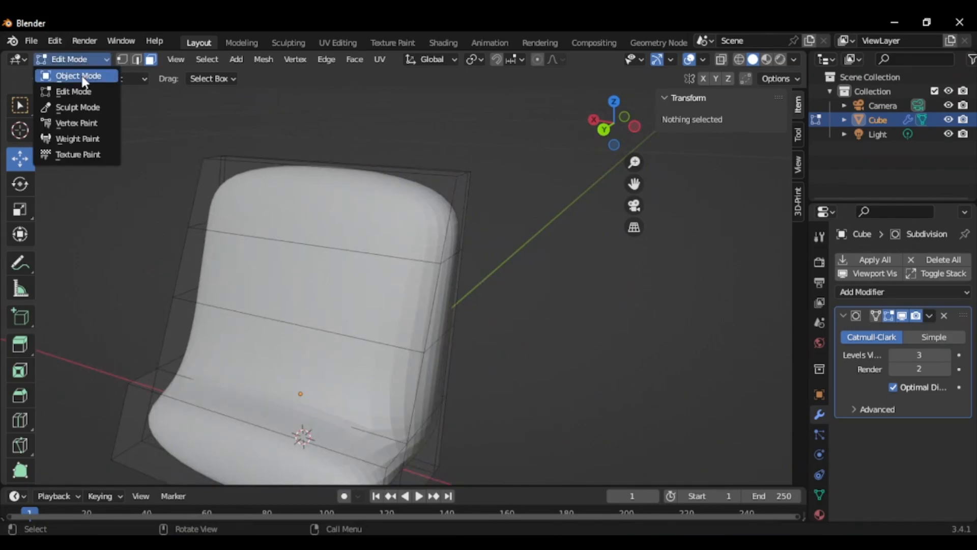
{"action": "left_click", "coordinate": [79, 75]}
Apply the Subdivision modifier and examine the resulting mesh in Edit Mode, returning to Object Mode
{"action": "left_click", "coordinate": [928, 316]}
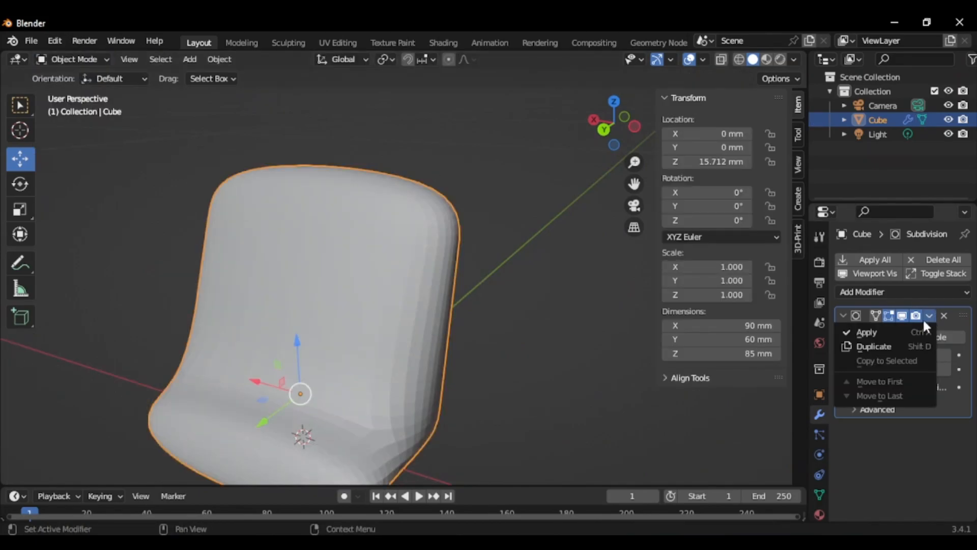
{"action": "left_click", "coordinate": [871, 332]}
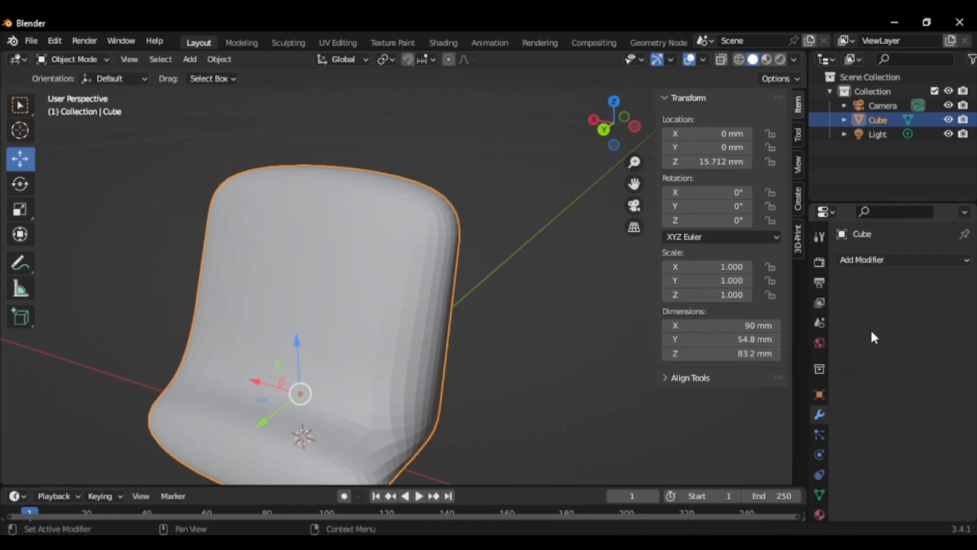
{"action": "left_click", "coordinate": [72, 59]}
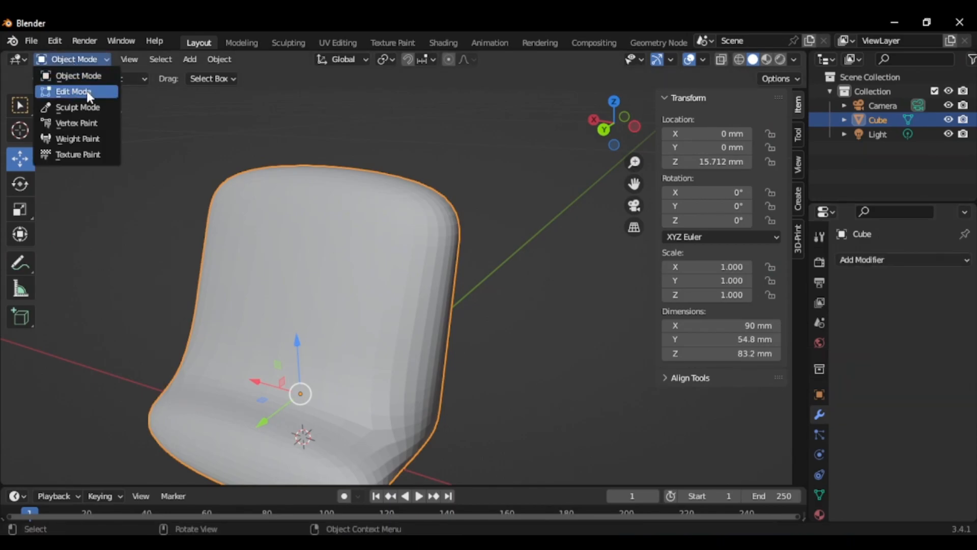
{"action": "left_click", "coordinate": [73, 91]}
{"action": "scroll", "coordinate": [323, 147], "scroll_direction": "up", "scroll_amount": 4}
{"action": "scroll", "coordinate": [323, 147], "scroll_direction": "down", "scroll_amount": 3}
{"action": "mouse_move", "coordinate": [437, 277]}
{"action": "middle_mouse_down"}
{"action": "mouse_move", "coordinate": [281, 238]}
{"action": "mouse_move", "coordinate": [267, 224]}
{"action": "mouse_move", "coordinate": [432, 266]}
{"action": "middle_mouse_up"}
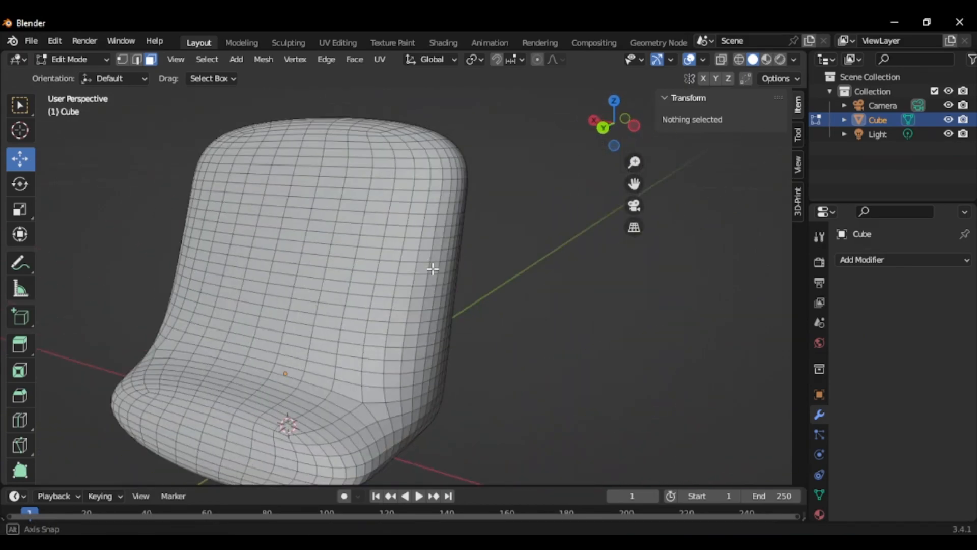
{"action": "left_click", "coordinate": [84, 58]}
{"action": "left_click", "coordinate": [78, 74]}
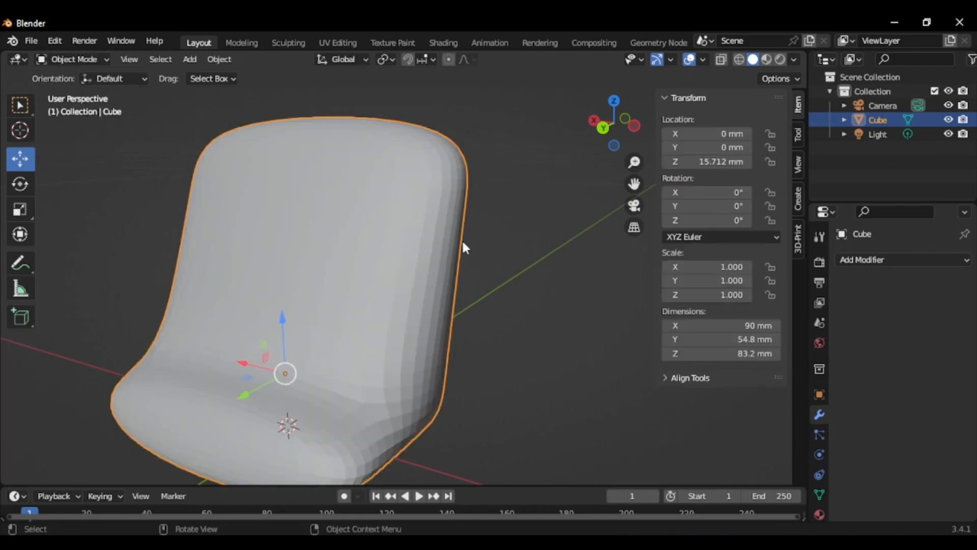
{"action": "key", "text": "Tab"}
{"action": "key", "text": "Tab"}
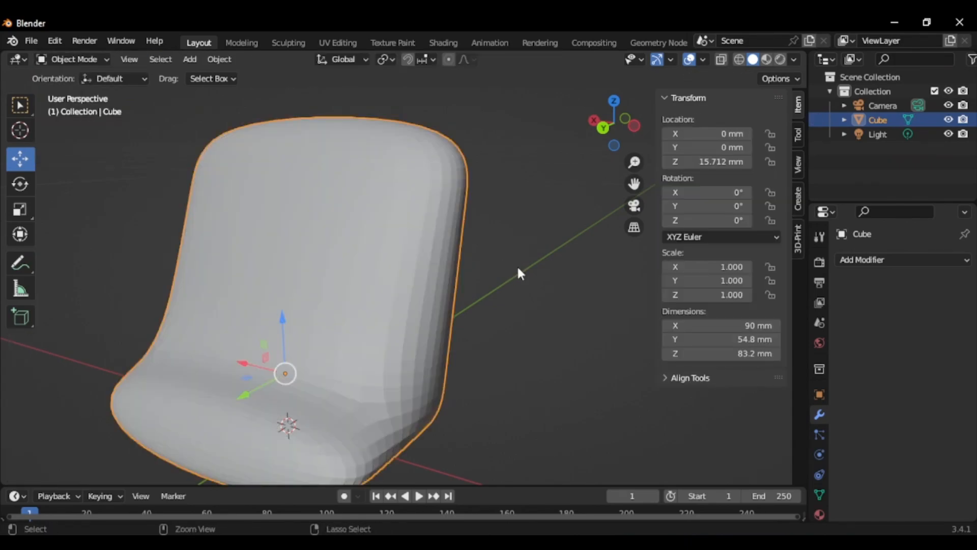
Undo applying the Subdivision modifier, and remove the modifier from the solid
{"action": "key", "text": "ctrl+3"}
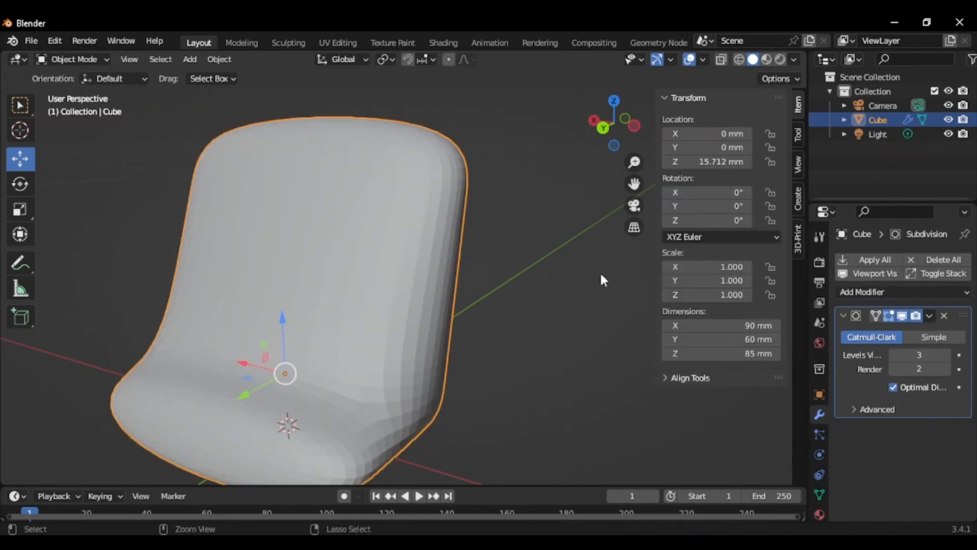
{"action": "left_click", "coordinate": [945, 315]}
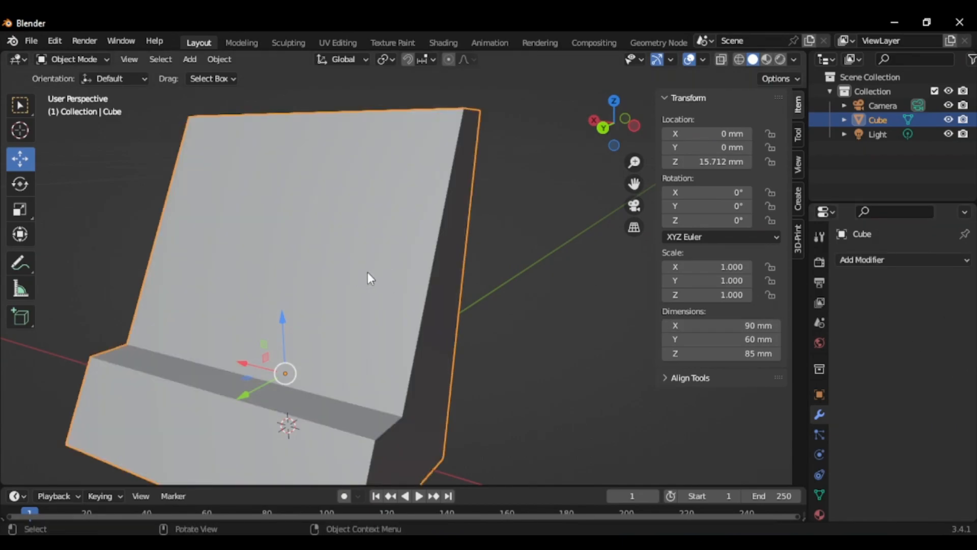
{"action": "scroll", "coordinate": [291, 284], "scroll_direction": "down", "scroll_amount": 1}
{"action": "scroll", "coordinate": [366, 260], "scroll_direction": "down", "scroll_amount": 2}
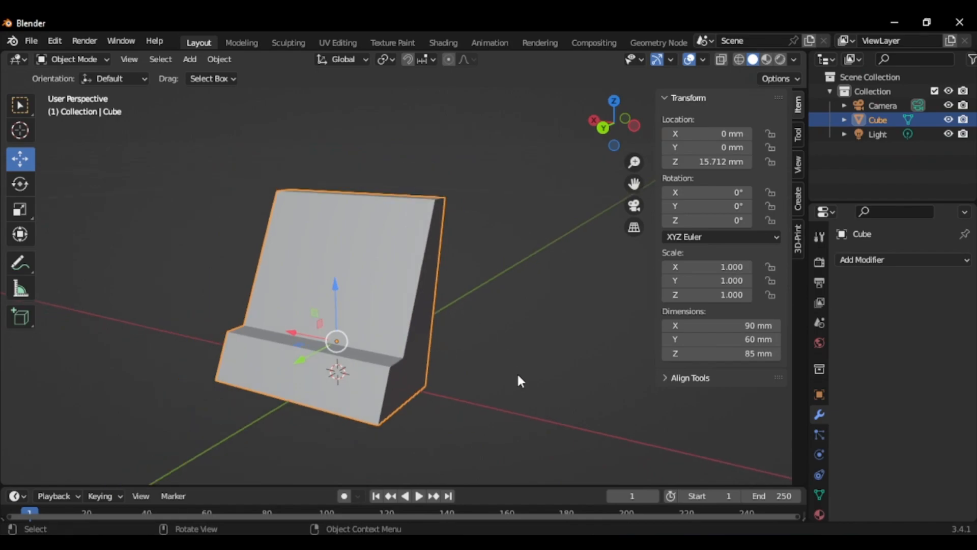
Examine the solid's sharp outer edges and upper corner up close from the front and at an angle
{"action": "scroll", "coordinate": [432, 298], "scroll_direction": "up", "scroll_amount": 4}
{"action": "scroll", "coordinate": [249, 214], "scroll_direction": "down", "scroll_amount": 2}
{"action": "middle_click_drag", "start_coordinate": [346, 305], "coordinate": [393, 341]}
{"action": "scroll", "coordinate": [386, 305], "scroll_direction": "up", "scroll_amount": 3}
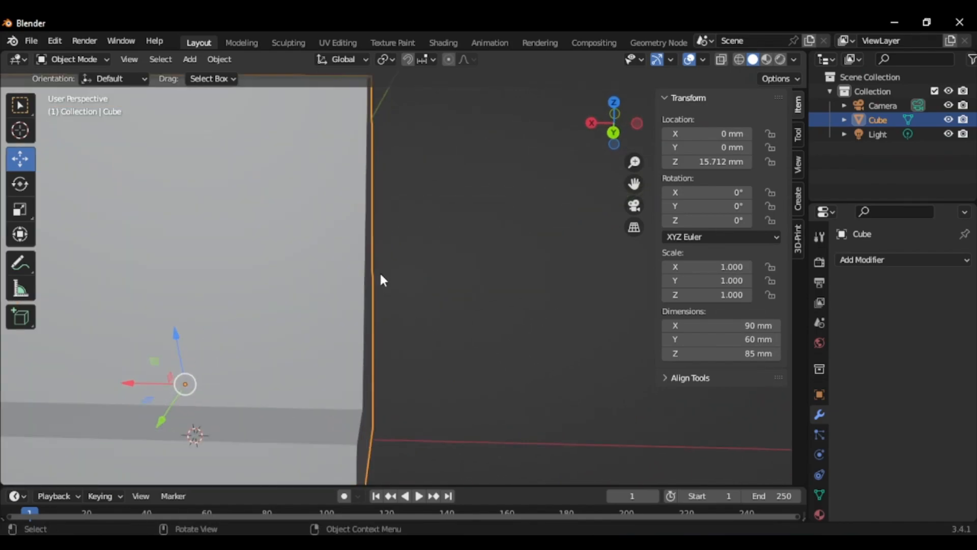
{"action": "scroll", "coordinate": [397, 305], "scroll_direction": "down", "scroll_amount": 3}
{"action": "scroll", "coordinate": [397, 215], "scroll_direction": "up", "scroll_amount": 2}
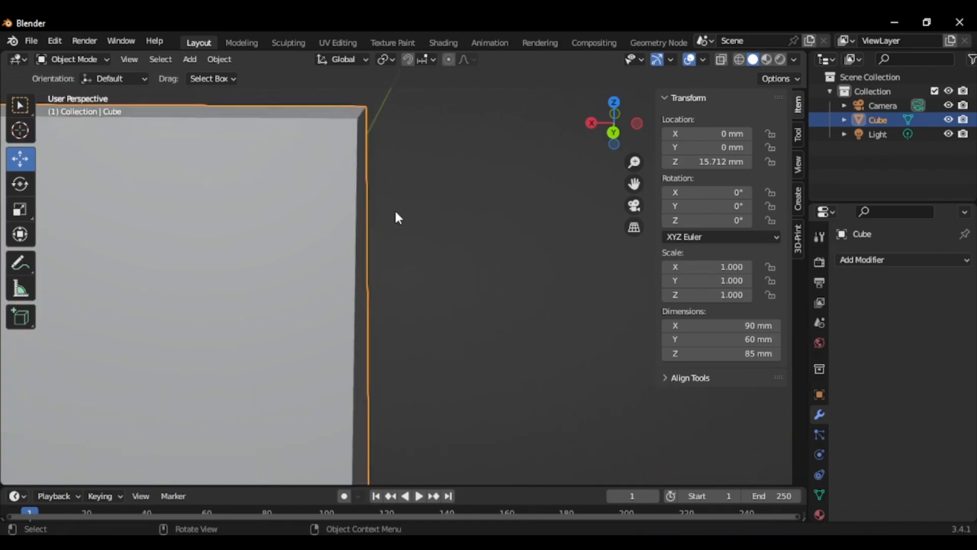
{"action": "scroll", "coordinate": [389, 137], "scroll_direction": "down", "scroll_amount": 1}
{"action": "scroll", "coordinate": [400, 171], "scroll_direction": "down", "scroll_amount": 3}
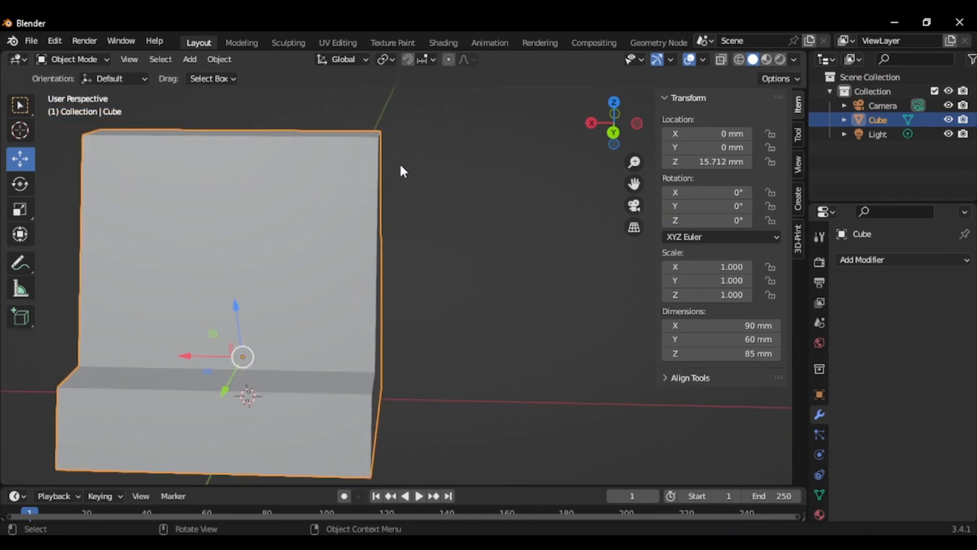
{"action": "scroll", "coordinate": [400, 331], "scroll_direction": "up", "scroll_amount": 2}
{"action": "scroll", "coordinate": [405, 330], "scroll_direction": "down", "scroll_amount": 2}
{"action": "scroll", "coordinate": [414, 275], "scroll_direction": "up", "scroll_amount": 4}
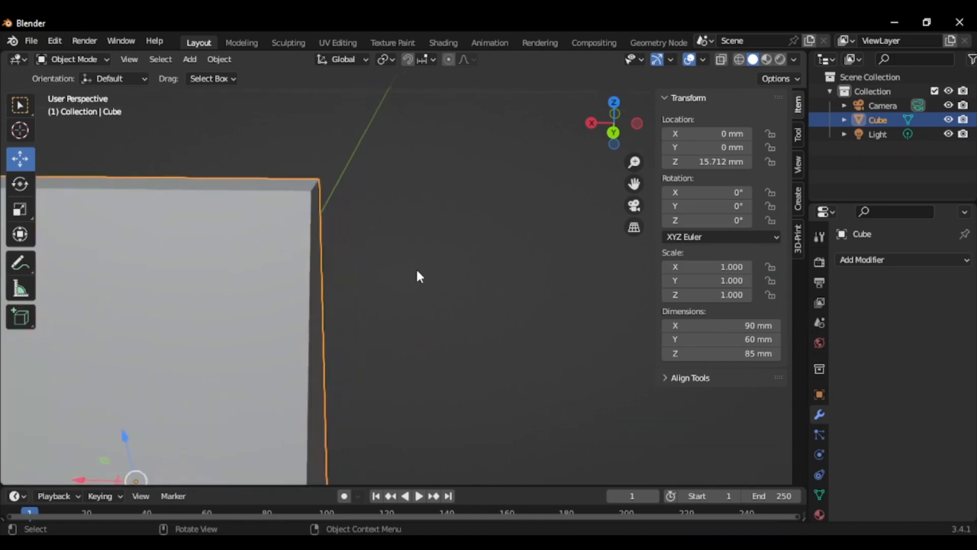
{"action": "scroll", "coordinate": [460, 187], "scroll_direction": "down", "scroll_amount": 4}
{"action": "scroll", "coordinate": [418, 228], "scroll_direction": "up", "scroll_amount": 4}
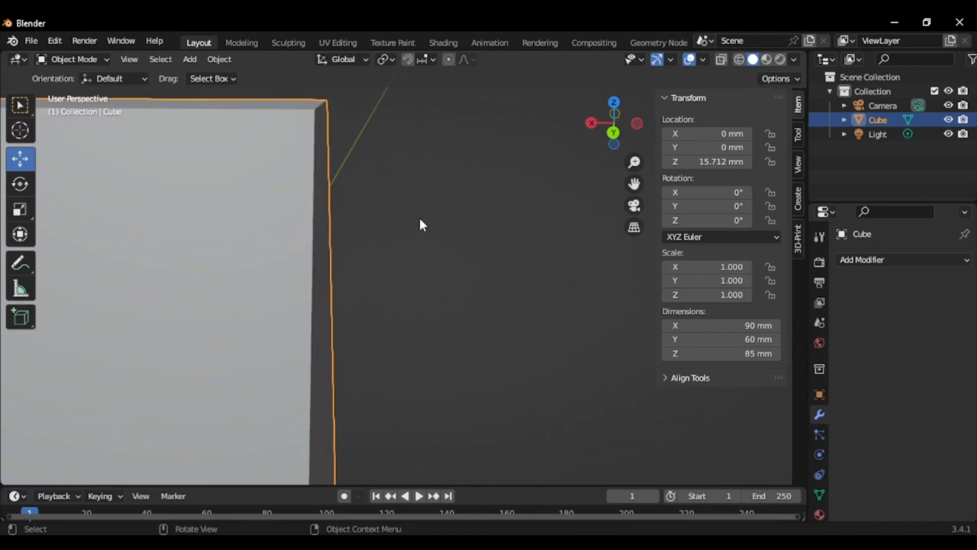
{"action": "scroll", "coordinate": [399, 234], "scroll_direction": "down", "scroll_amount": 3}
{"action": "middle_click_drag", "start_coordinate": [378, 245], "coordinate": [461, 252]}
{"action": "scroll", "coordinate": [468, 260], "scroll_direction": "down", "scroll_amount": 2}
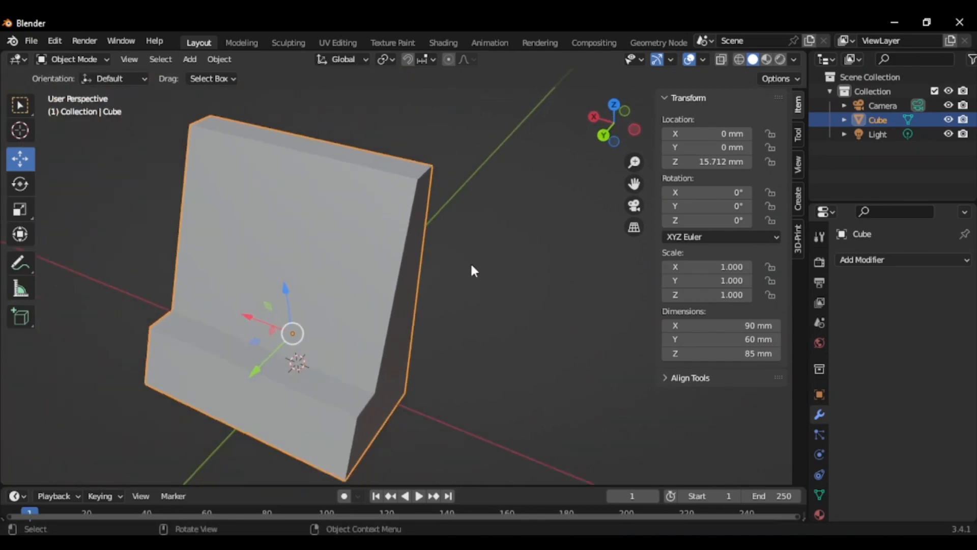
{"action": "middle_click_drag", "start_coordinate": [373, 273], "coordinate": [417, 252]}
{"action": "scroll", "coordinate": [413, 248], "scroll_direction": "up", "scroll_amount": 2}
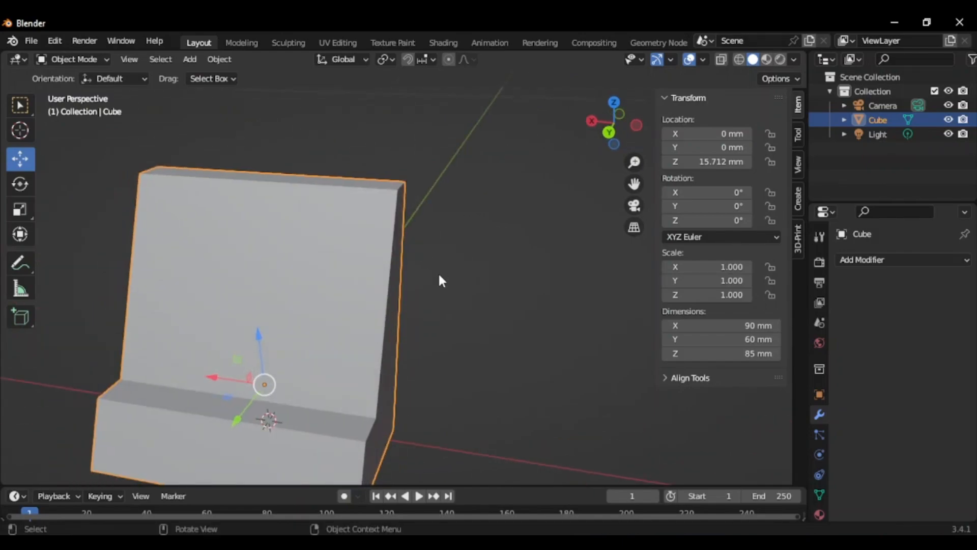
{"action": "middle_click_drag", "start_coordinate": [438, 244], "coordinate": [460, 229]}
{"action": "scroll", "coordinate": [473, 244], "scroll_direction": "down", "scroll_amount": 3}
{"action": "scroll", "coordinate": [452, 292], "scroll_direction": "up", "scroll_amount": 5}
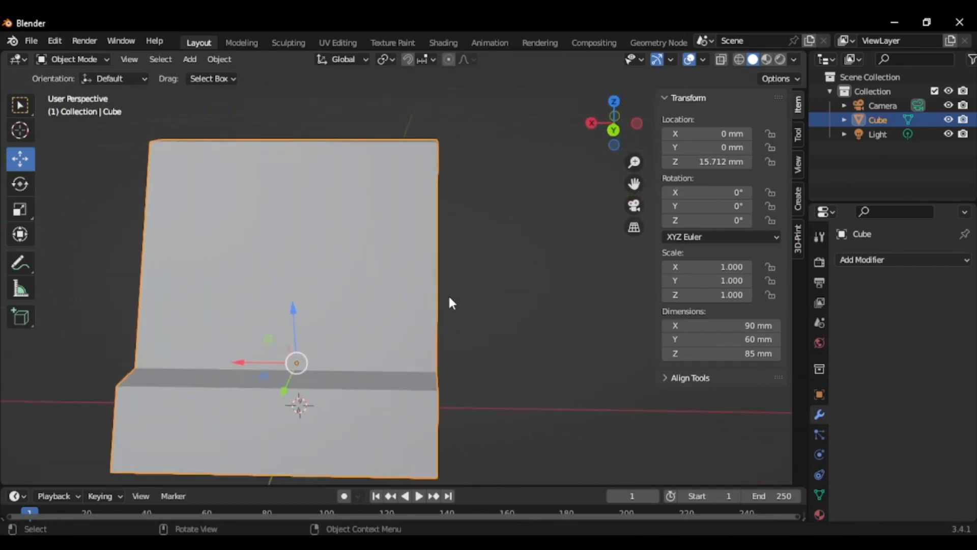
{"action": "scroll", "coordinate": [482, 294], "scroll_direction": "down", "scroll_amount": 3}
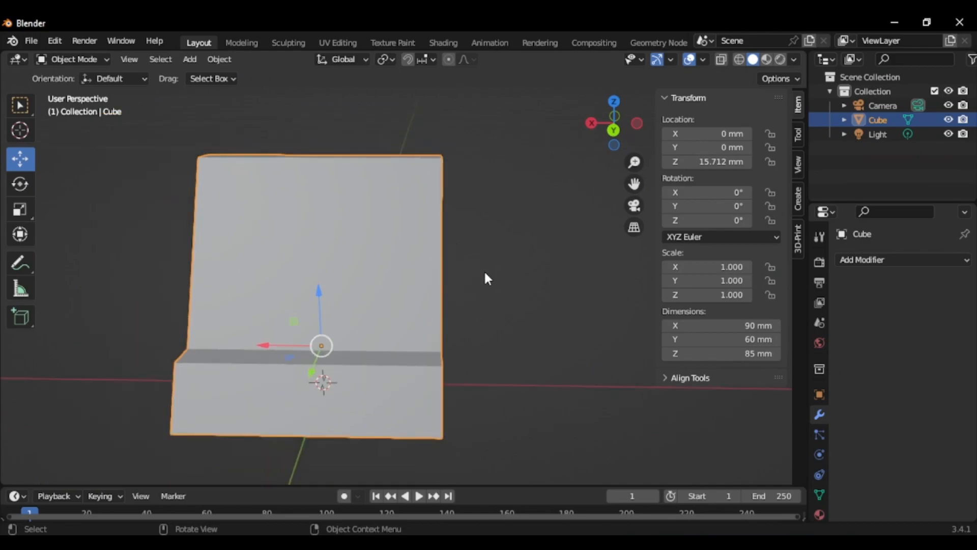
{"action": "scroll", "coordinate": [473, 279], "scroll_direction": "down", "scroll_amount": 2}
{"action": "scroll", "coordinate": [466, 248], "scroll_direction": "up", "scroll_amount": 3}
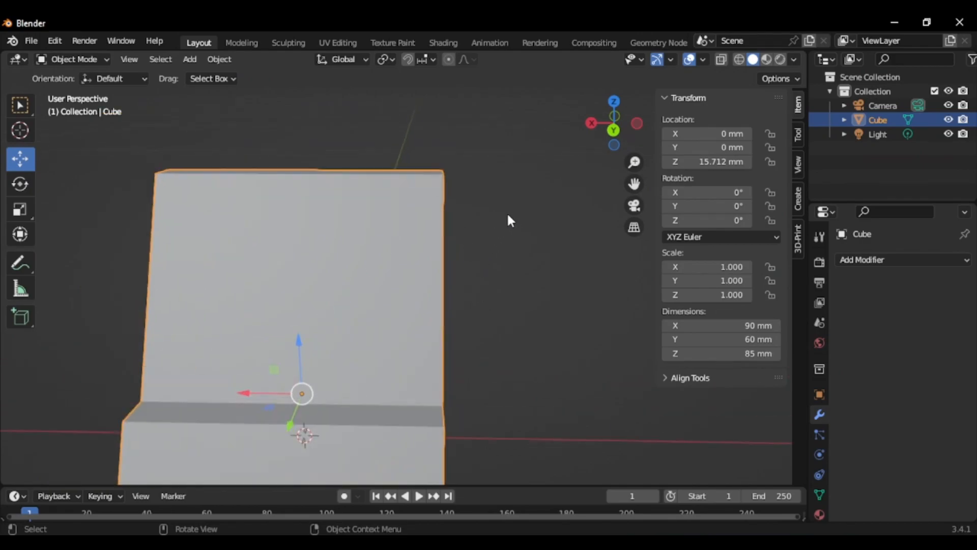
{"action": "scroll", "coordinate": [503, 223], "scroll_direction": "down", "scroll_amount": 1}
{"action": "scroll", "coordinate": [507, 219], "scroll_direction": "up", "scroll_amount": 1}
Add a Bevel modifier to the solid's edges with 2 segments, and check the upper corner
{"action": "left_click", "coordinate": [873, 262]}
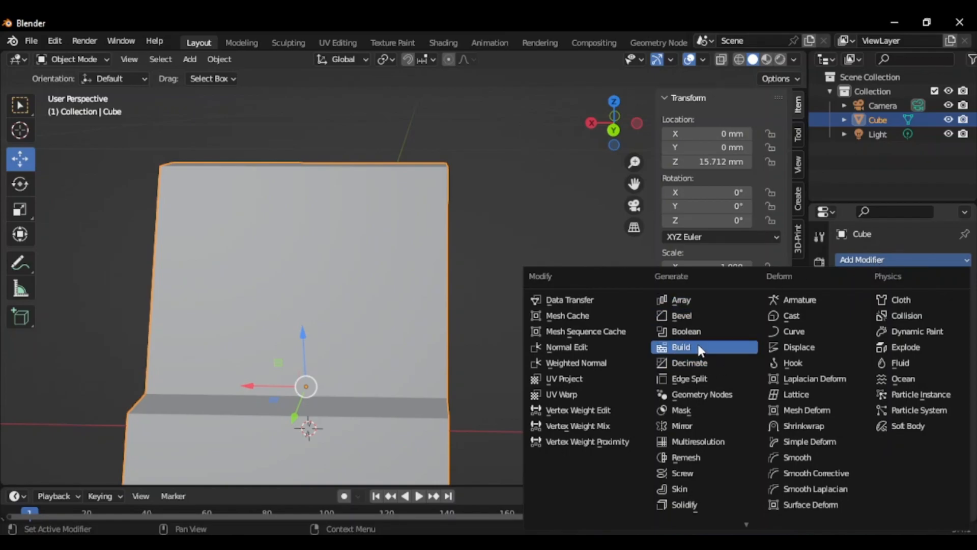
{"action": "left_click", "coordinate": [684, 316]}
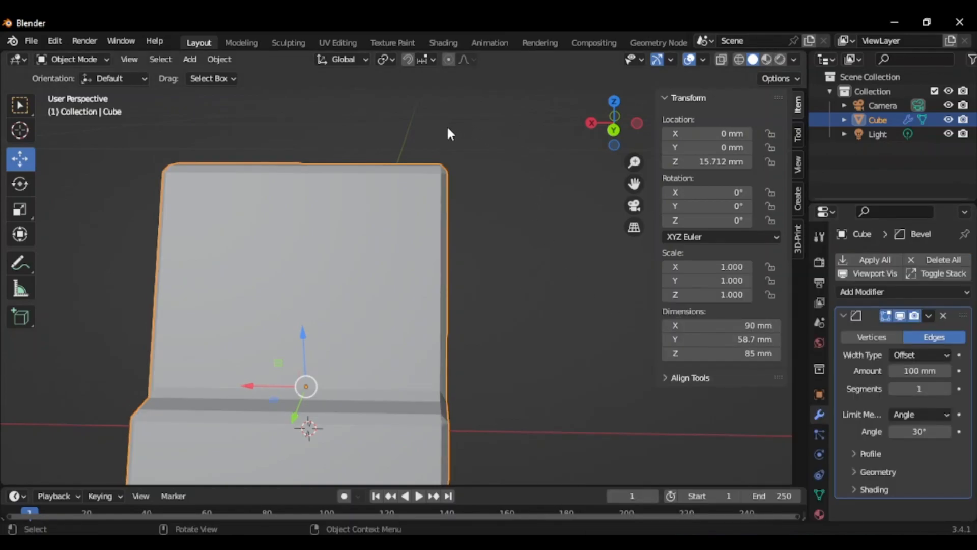
{"action": "scroll", "coordinate": [458, 164], "scroll_direction": "up", "scroll_amount": 2}
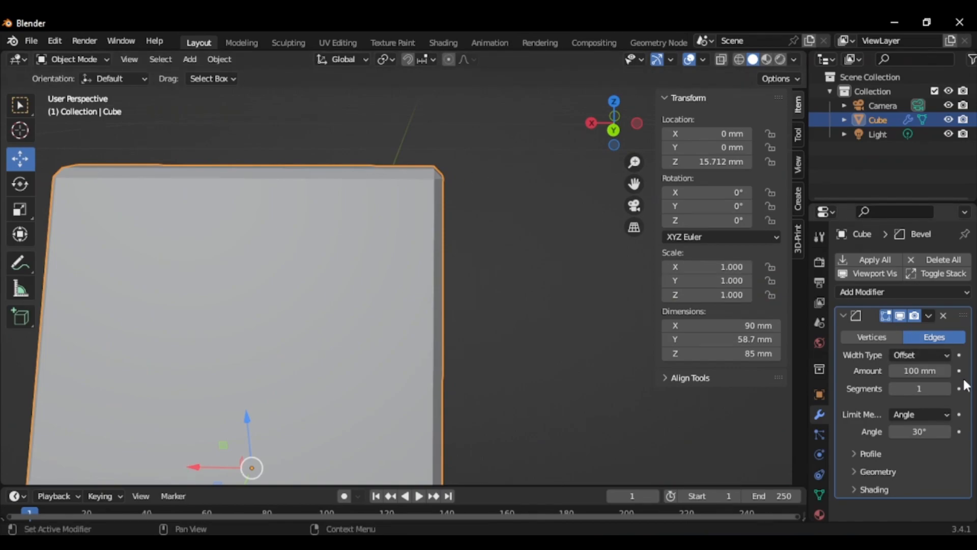
{"action": "left_click", "coordinate": [946, 388]}
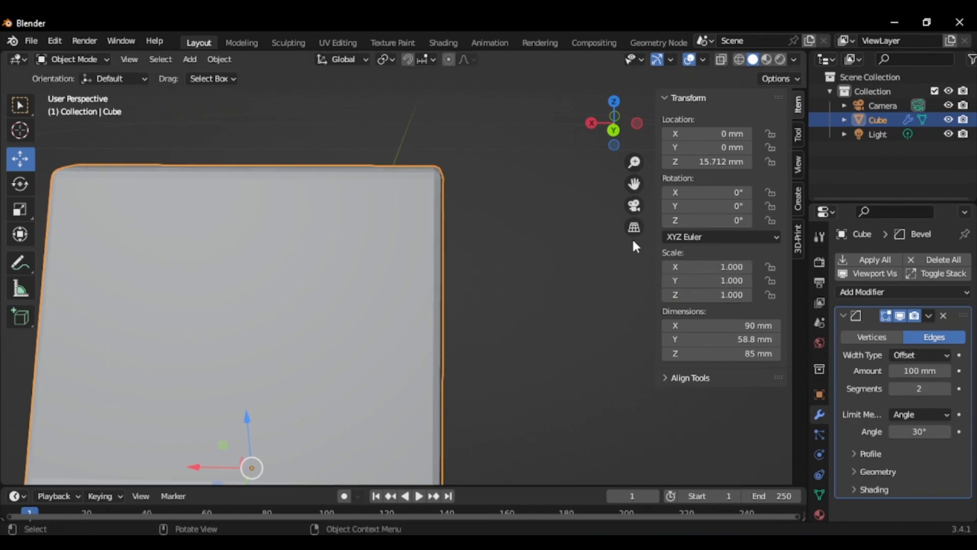
{"action": "scroll", "coordinate": [451, 153], "scroll_direction": "up", "scroll_amount": 2}
{"action": "middle_click_drag", "start_coordinate": [447, 194], "coordinate": [414, 230]}
{"action": "scroll", "coordinate": [358, 296], "scroll_direction": "down", "scroll_amount": 4}
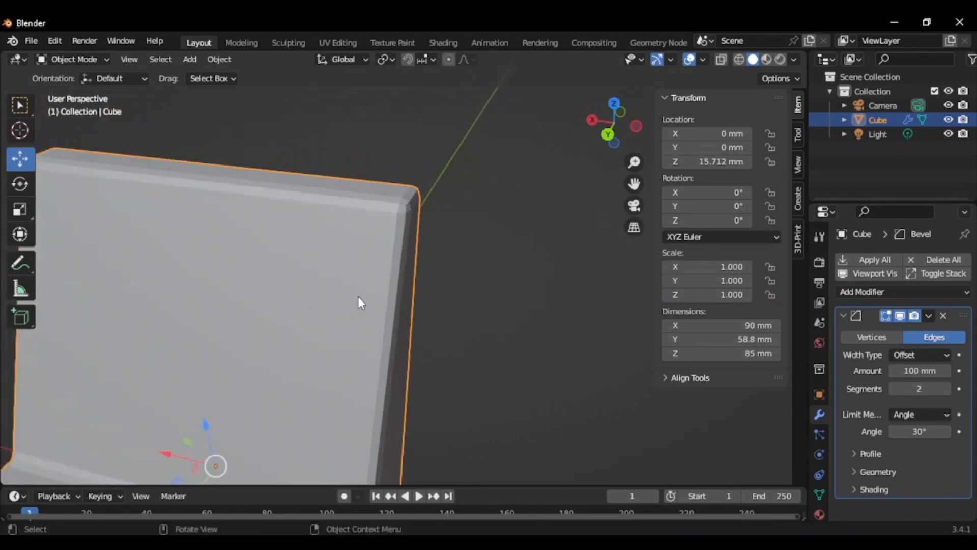
Increase the Bevel modifier's segments to 4, keeping the 100 mm amount
{"action": "scroll", "coordinate": [406, 373], "scroll_direction": "down", "scroll_amount": 4}
{"action": "scroll", "coordinate": [371, 338], "scroll_direction": "up", "scroll_amount": 5}
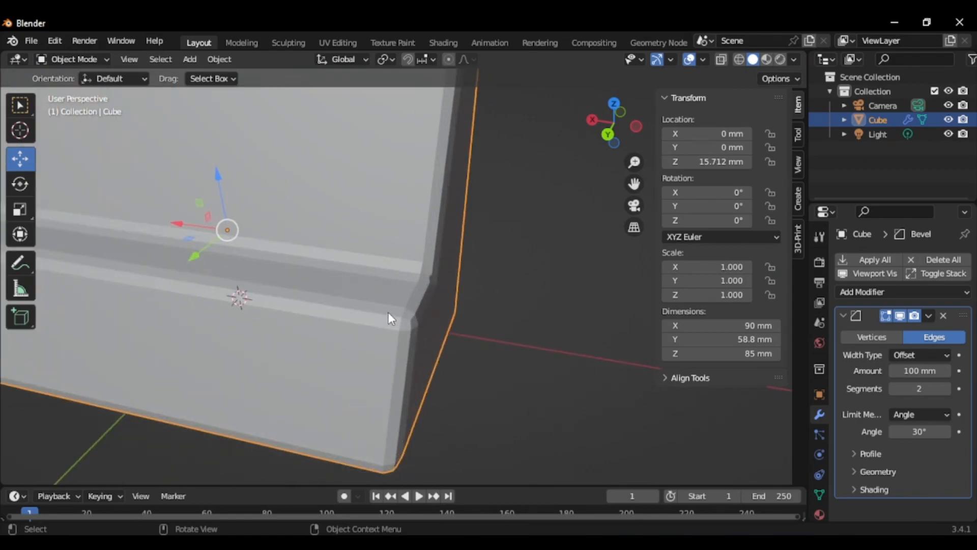
{"action": "scroll", "coordinate": [430, 364], "scroll_direction": "down", "scroll_amount": 5}
{"action": "scroll", "coordinate": [447, 178], "scroll_direction": "up", "scroll_amount": 5}
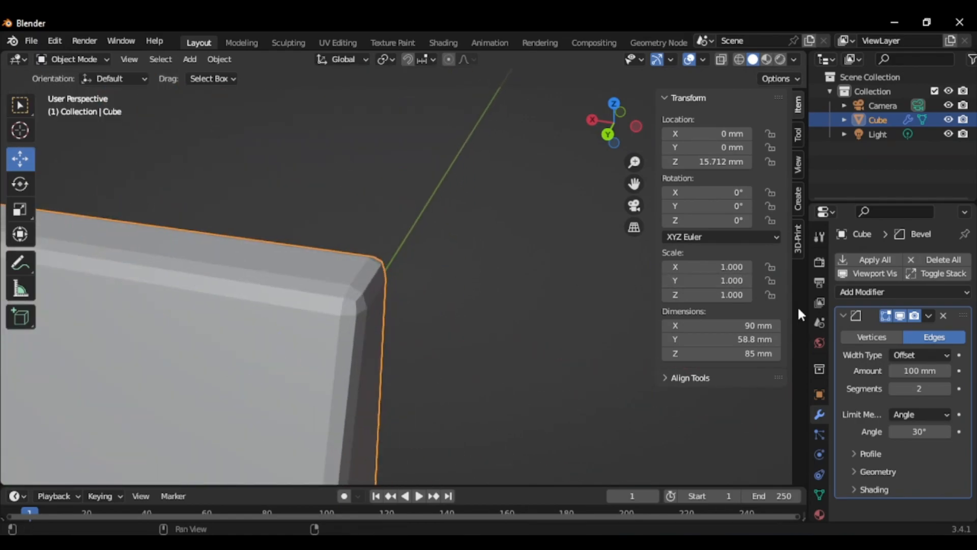
{"action": "left_click", "coordinate": [947, 389]}
{"action": "left_click", "coordinate": [946, 370]}
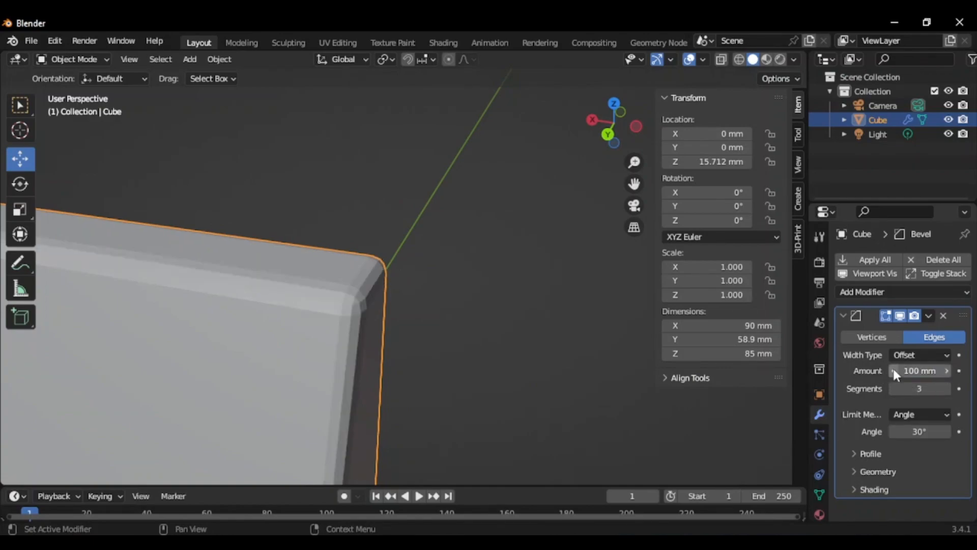
{"action": "left_click", "coordinate": [945, 388]}
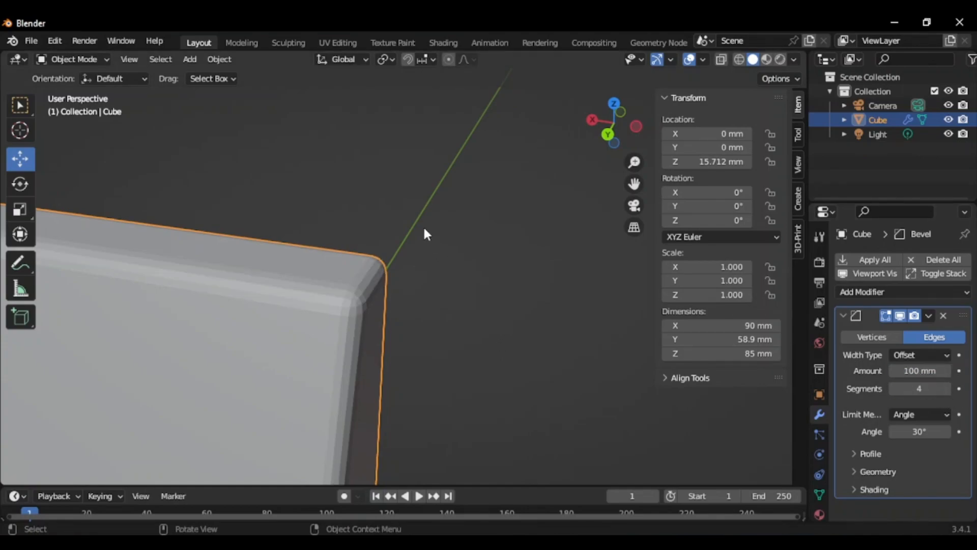
Examine the bevelled edges around the foot, closing in on the inner corner where the foot meets the leaning back
{"action": "scroll", "coordinate": [425, 229], "scroll_direction": "down", "scroll_amount": 5}
{"action": "scroll", "coordinate": [430, 219], "scroll_direction": "up", "scroll_amount": 7}
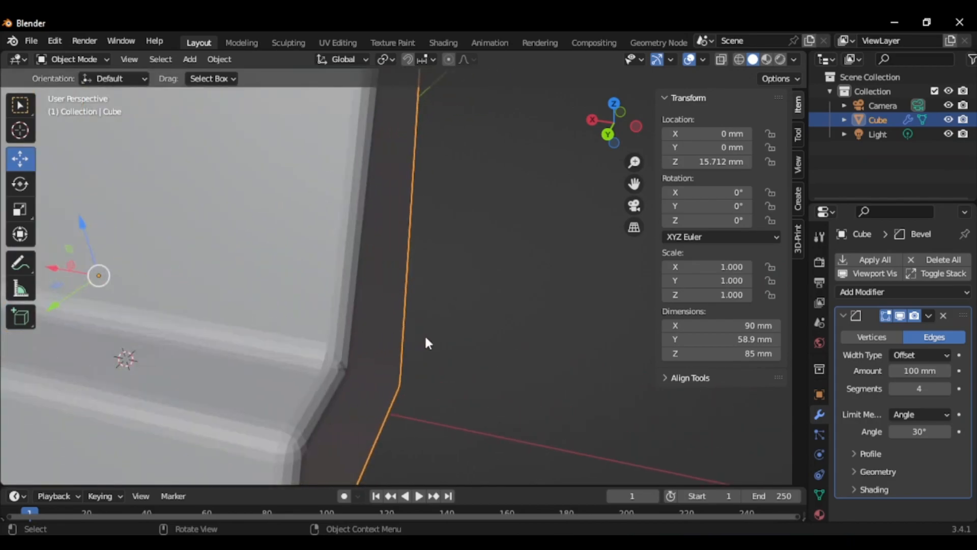
{"action": "middle_click_drag", "start_coordinate": [411, 344], "coordinate": [441, 345]}
{"action": "scroll", "coordinate": [348, 242], "scroll_direction": "up", "scroll_amount": 8}
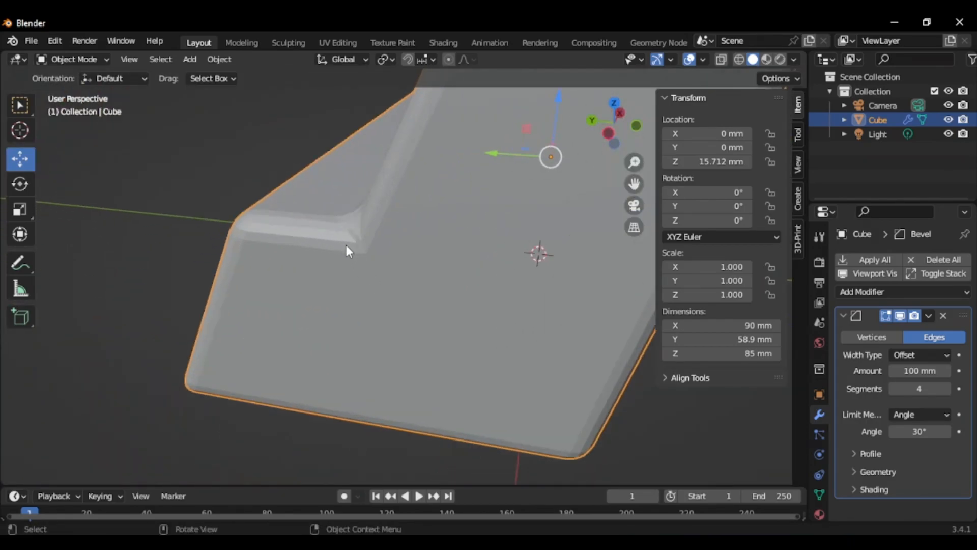
{"action": "middle_click_drag", "start_coordinate": [348, 219], "coordinate": [411, 247]}
{"action": "scroll", "coordinate": [408, 246], "scroll_direction": "down", "scroll_amount": 1}
{"action": "scroll", "coordinate": [480, 253], "scroll_direction": "down", "scroll_amount": 4}
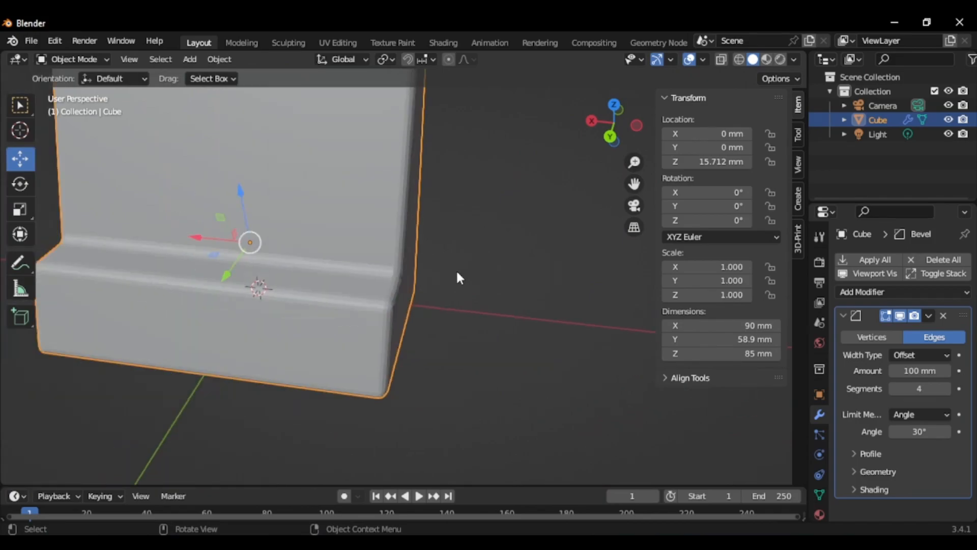
{"action": "scroll", "coordinate": [441, 275], "scroll_direction": "up", "scroll_amount": 5}
{"action": "middle_click_drag", "start_coordinate": [387, 326], "coordinate": [344, 320]}
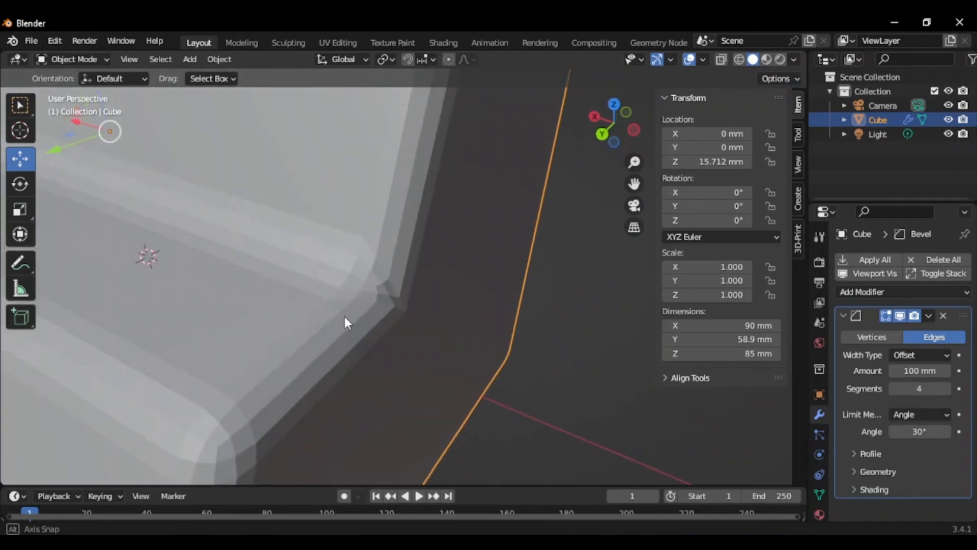
Raise the Bevel modifier's segments to 16
{"action": "left_click", "coordinate": [948, 387]}
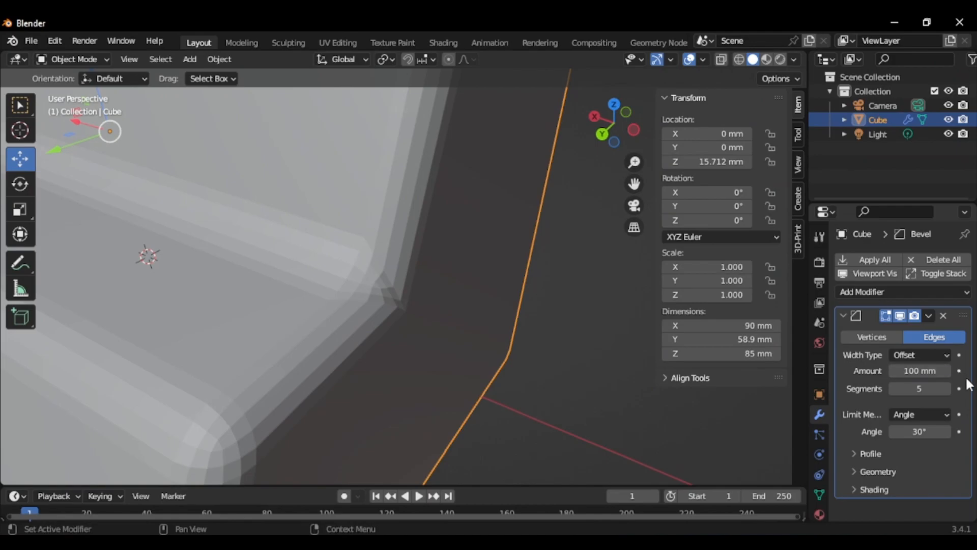
{"action": "left_click", "coordinate": [947, 389]}
{"action": "left_click", "coordinate": [947, 388]}
{"action": "left_click", "coordinate": [947, 388]}
{"action": "left_click", "coordinate": [947, 388]}
{"action": "left_click", "coordinate": [947, 388]}
{"action": "left_click", "coordinate": [947, 389]}
{"action": "left_click", "coordinate": [947, 389]}
{"action": "left_click", "coordinate": [946, 389]}
{"action": "left_click", "coordinate": [946, 389]}
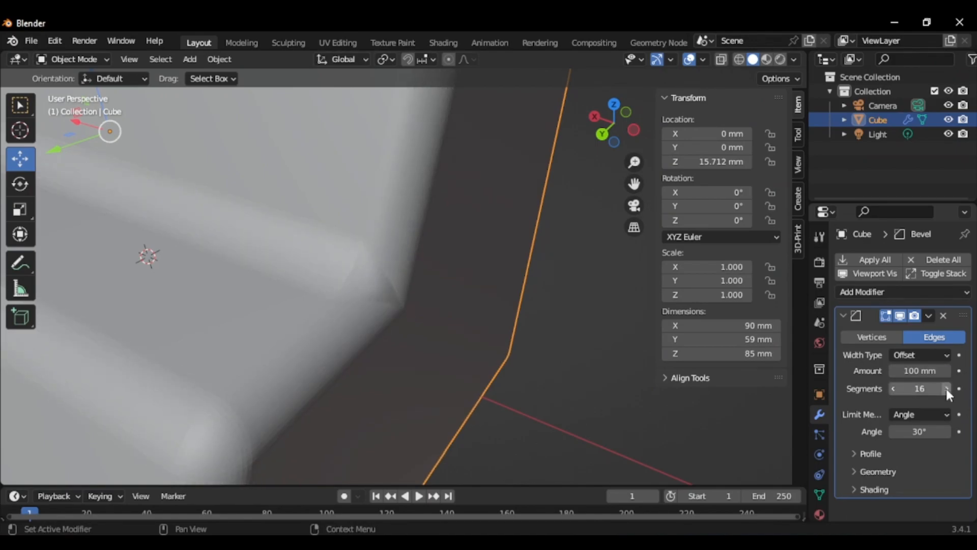
{"action": "left_click", "coordinate": [947, 389]}
Check the rounded upper corner, apply the Bevel modifier to the stand and switch to Edit Mode
{"action": "scroll", "coordinate": [357, 285], "scroll_direction": "down", "scroll_amount": 6}
{"action": "scroll", "coordinate": [451, 124], "scroll_direction": "down", "scroll_amount": 2}
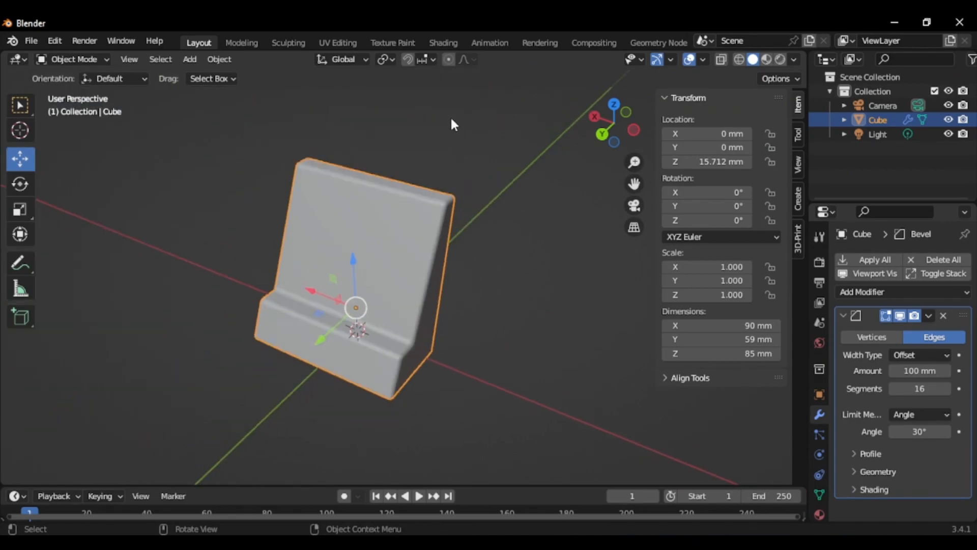
{"action": "scroll", "coordinate": [454, 224], "scroll_direction": "up", "scroll_amount": 10}
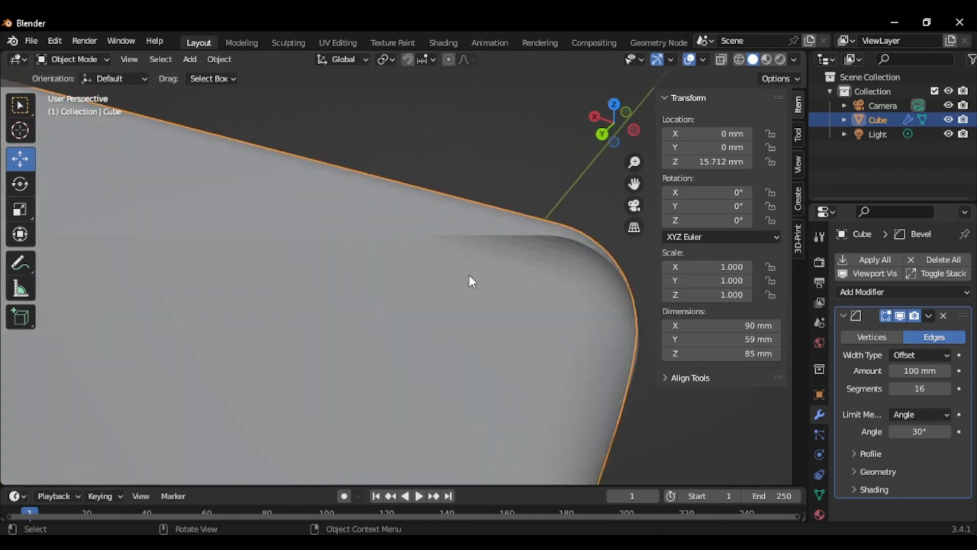
{"action": "scroll", "coordinate": [510, 207], "scroll_direction": "down", "scroll_amount": 3}
{"action": "middle_click_drag", "start_coordinate": [508, 216], "coordinate": [121, 129]}
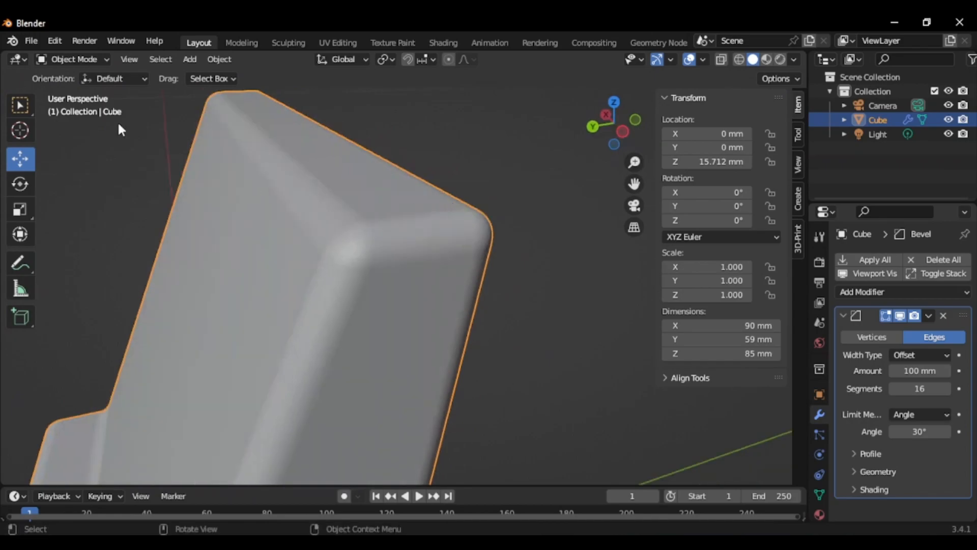
{"action": "left_click", "coordinate": [928, 312]}
{"action": "left_click", "coordinate": [891, 333]}
{"action": "left_click", "coordinate": [93, 61]}
{"action": "left_click", "coordinate": [73, 81]}
Examine the bevelled mesh in Edit Mode along the stand's side, rear edges and the foot's inner corner
{"action": "scroll", "coordinate": [432, 203], "scroll_direction": "down", "scroll_amount": 2}
{"action": "scroll", "coordinate": [432, 203], "scroll_direction": "down", "scroll_amount": 3}
{"action": "scroll", "coordinate": [321, 401], "scroll_direction": "up", "scroll_amount": 5}
{"action": "scroll", "coordinate": [342, 319], "scroll_direction": "up", "scroll_amount": 2}
{"action": "scroll", "coordinate": [342, 319], "scroll_direction": "down", "scroll_amount": 2}
{"action": "scroll", "coordinate": [360, 373], "scroll_direction": "down", "scroll_amount": 5}
{"action": "scroll", "coordinate": [392, 386], "scroll_direction": "up", "scroll_amount": 6}
{"action": "middle_click_drag", "start_coordinate": [404, 334], "coordinate": [393, 275]}
{"action": "scroll", "coordinate": [555, 366], "scroll_direction": "down", "scroll_amount": 3}
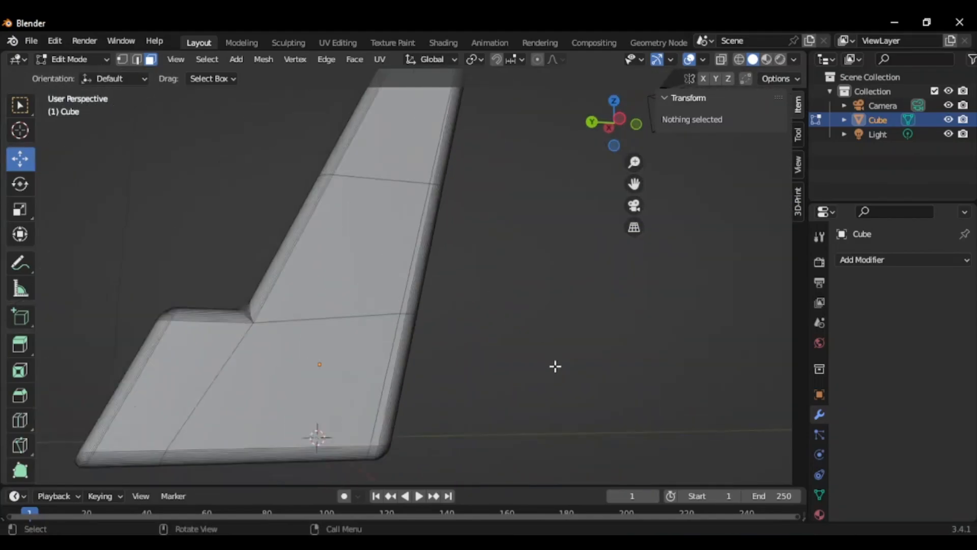
{"action": "scroll", "coordinate": [555, 365], "scroll_direction": "down", "scroll_amount": 4}
{"action": "scroll", "coordinate": [401, 312], "scroll_direction": "up", "scroll_amount": 3}
{"action": "scroll", "coordinate": [518, 368], "scroll_direction": "up", "scroll_amount": 4}
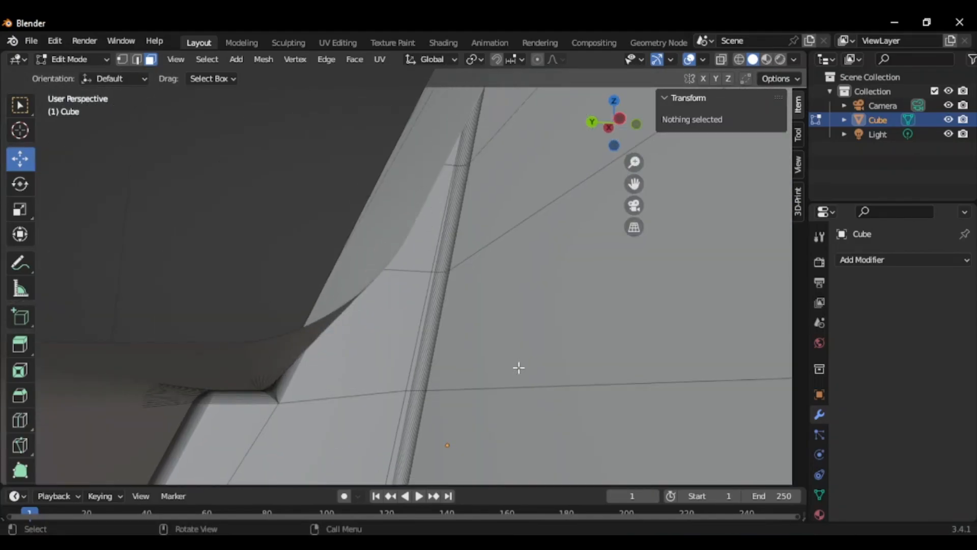
{"action": "scroll", "coordinate": [503, 361], "scroll_direction": "down", "scroll_amount": 3}
{"action": "scroll", "coordinate": [491, 356], "scroll_direction": "up", "scroll_amount": 3}
{"action": "middle_click_drag", "start_coordinate": [448, 320], "coordinate": [512, 372]}
{"action": "scroll", "coordinate": [521, 375], "scroll_direction": "down", "scroll_amount": 2}
{"action": "scroll", "coordinate": [415, 303], "scroll_direction": "down", "scroll_amount": 2}
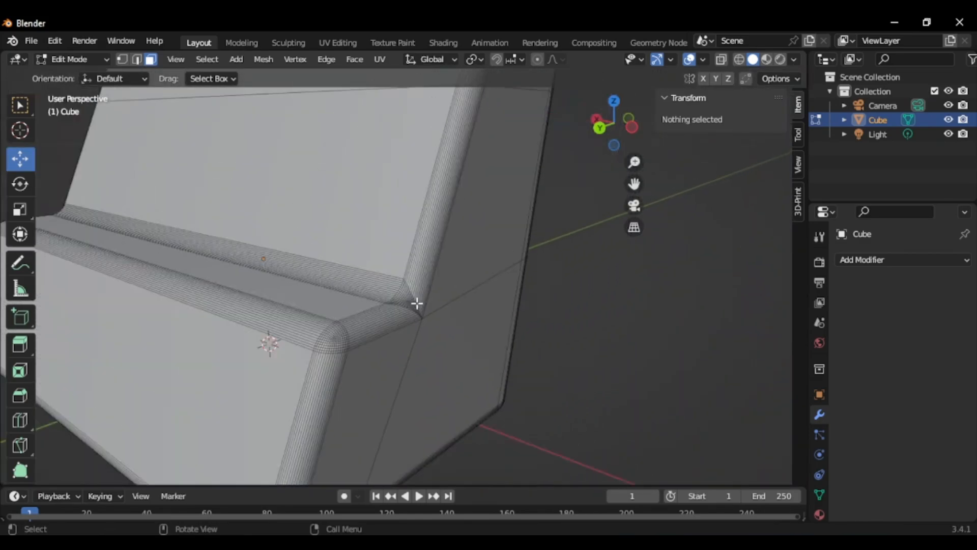
{"action": "scroll", "coordinate": [415, 304], "scroll_direction": "up", "scroll_amount": 3}
{"action": "scroll", "coordinate": [419, 303], "scroll_direction": "down", "scroll_amount": 2}
{"action": "scroll", "coordinate": [410, 315], "scroll_direction": "down", "scroll_amount": 6}
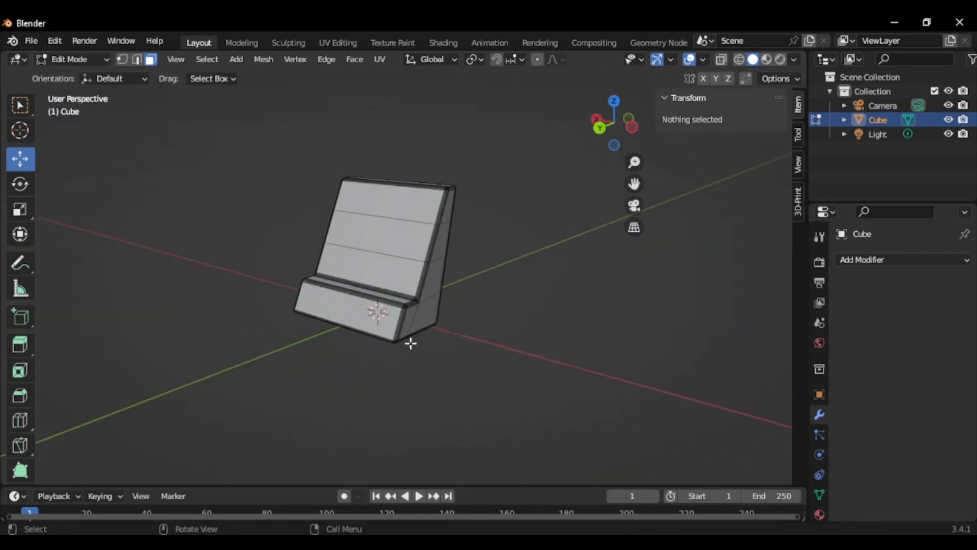
Inspect the bevel mesh on the leaning back and its upper corner up close, and return to Object Mode
{"action": "scroll", "coordinate": [427, 268], "scroll_direction": "up", "scroll_amount": 5}
{"action": "scroll", "coordinate": [420, 295], "scroll_direction": "up", "scroll_amount": 2}
{"action": "middle_click_drag", "start_coordinate": [421, 295], "coordinate": [394, 297]}
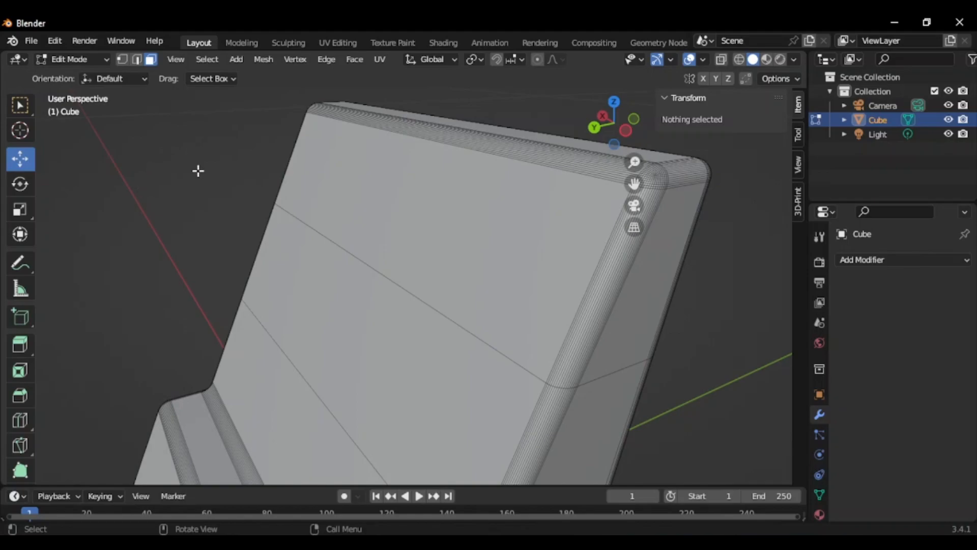
{"action": "scroll", "coordinate": [281, 190], "scroll_direction": "down", "scroll_amount": 4}
{"action": "scroll", "coordinate": [297, 205], "scroll_direction": "up", "scroll_amount": 4}
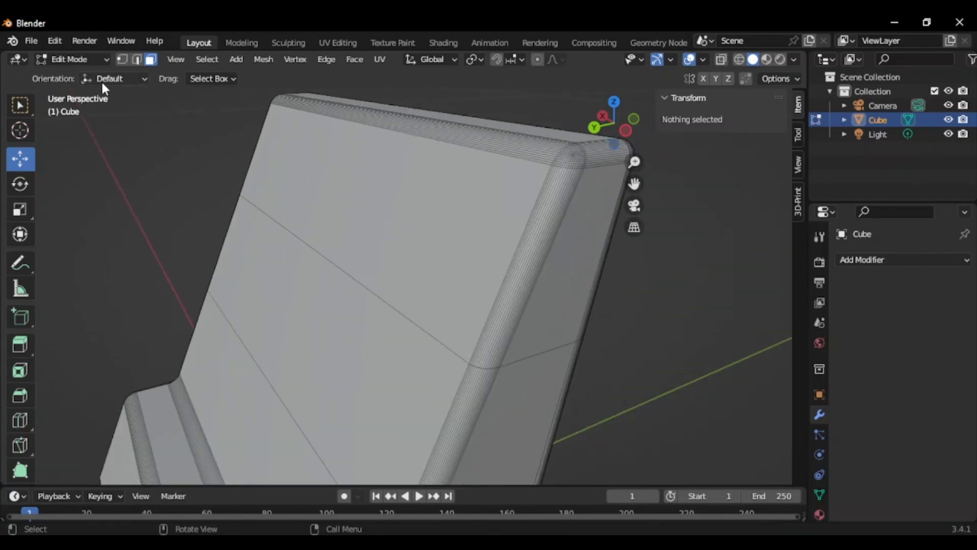
{"action": "left_click", "coordinate": [89, 60]}
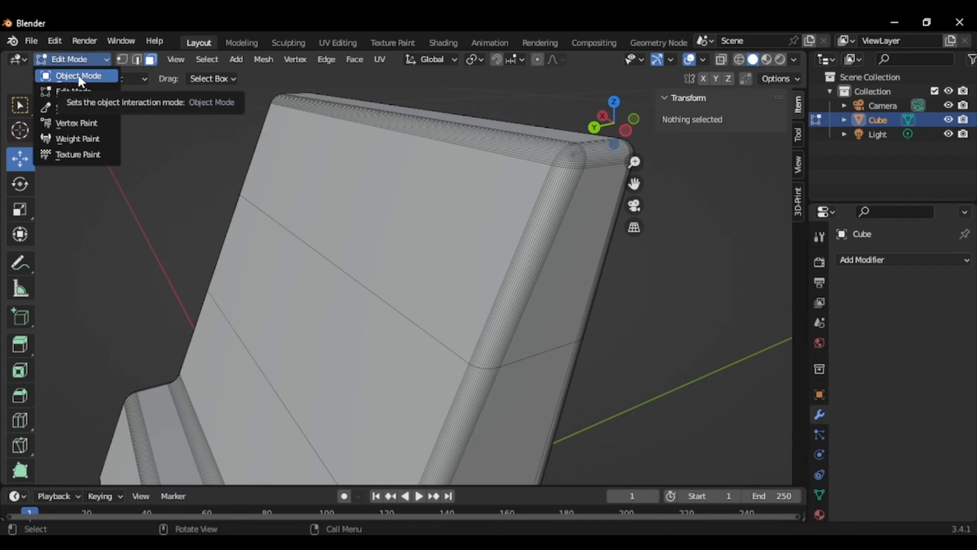
{"action": "middle_click_drag", "start_coordinate": [602, 214], "coordinate": [275, 184]}
{"action": "scroll", "coordinate": [275, 185], "scroll_direction": "up", "scroll_amount": 4}
{"action": "scroll", "coordinate": [279, 190], "scroll_direction": "down", "scroll_amount": 4}
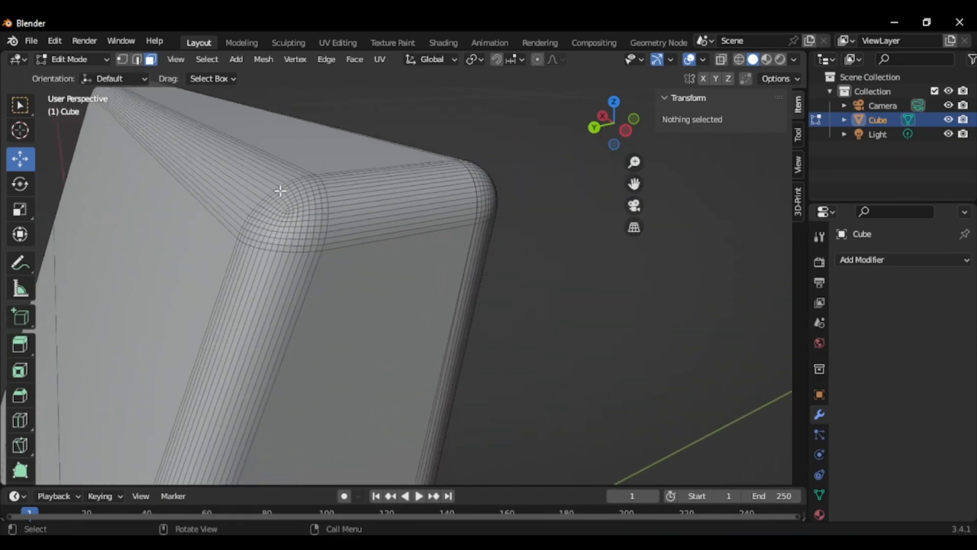
{"action": "scroll", "coordinate": [428, 227], "scroll_direction": "down", "scroll_amount": 2}
{"action": "scroll", "coordinate": [367, 203], "scroll_direction": "up", "scroll_amount": 2}
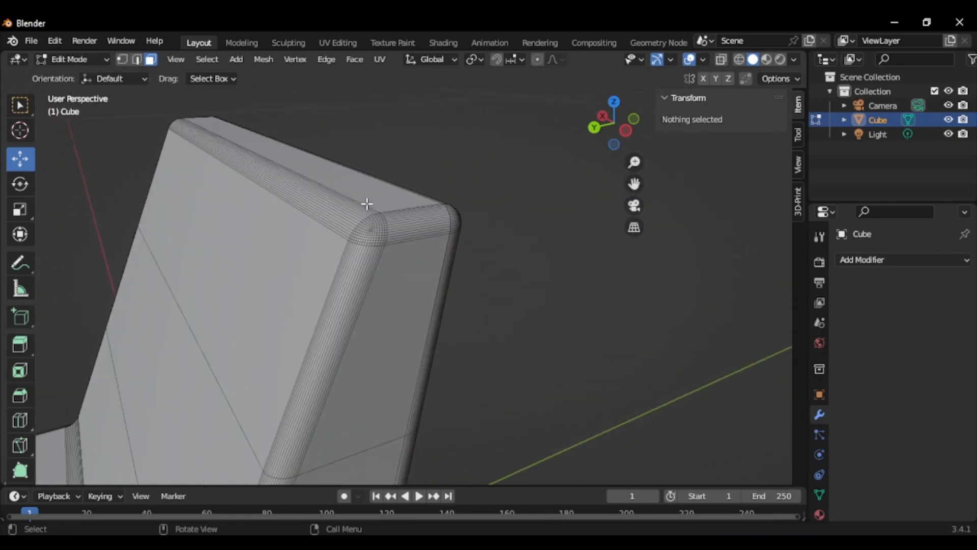
{"action": "left_click", "coordinate": [68, 59]}
{"action": "left_click", "coordinate": [69, 75]}
Review the whole bevelled stand in Object Mode from several distances and angles
{"action": "middle_click_drag", "start_coordinate": [400, 193], "coordinate": [497, 196]}
{"action": "scroll", "coordinate": [472, 157], "scroll_direction": "down", "scroll_amount": 5}
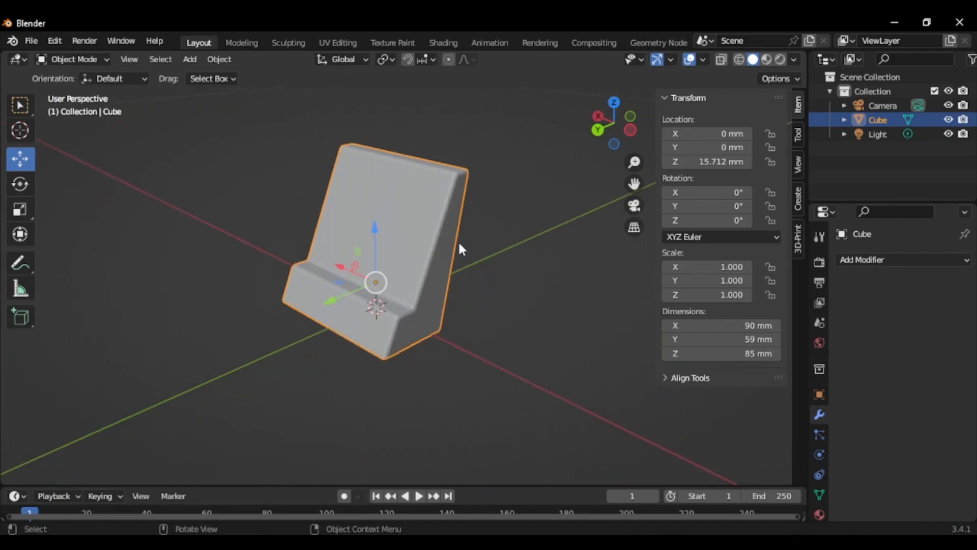
{"action": "scroll", "coordinate": [439, 179], "scroll_direction": "down", "scroll_amount": 5}
{"action": "scroll", "coordinate": [435, 329], "scroll_direction": "down", "scroll_amount": 4}
{"action": "scroll", "coordinate": [443, 231], "scroll_direction": "up", "scroll_amount": 7}
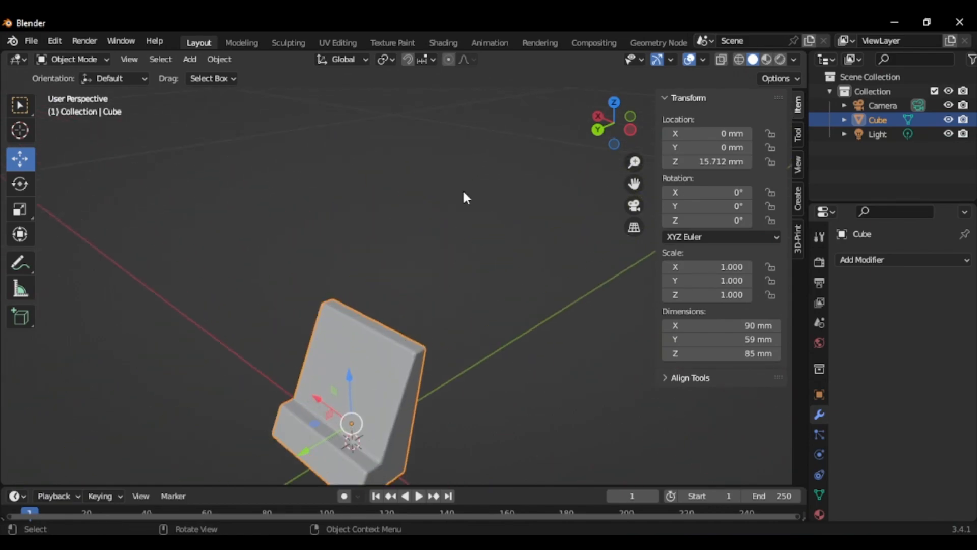
{"action": "scroll", "coordinate": [432, 349], "scroll_direction": "down", "scroll_amount": 3}
{"action": "scroll", "coordinate": [431, 305], "scroll_direction": "up", "scroll_amount": 5}
{"action": "scroll", "coordinate": [433, 189], "scroll_direction": "up", "scroll_amount": 5}
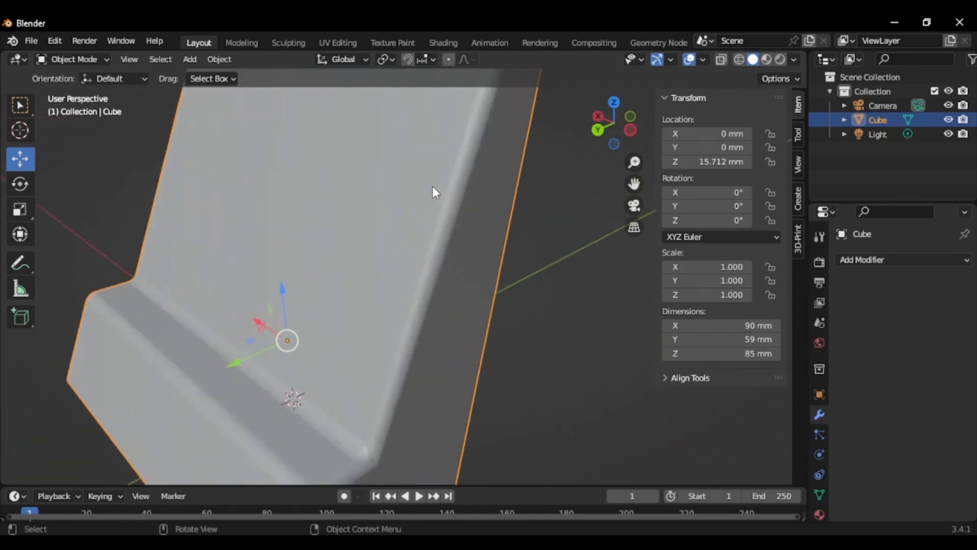
{"action": "scroll", "coordinate": [405, 233], "scroll_direction": "down", "scroll_amount": 6}
{"action": "middle_click_drag", "start_coordinate": [434, 238], "coordinate": [422, 201]}
{"action": "scroll", "coordinate": [375, 372], "scroll_direction": "down", "scroll_amount": 3}
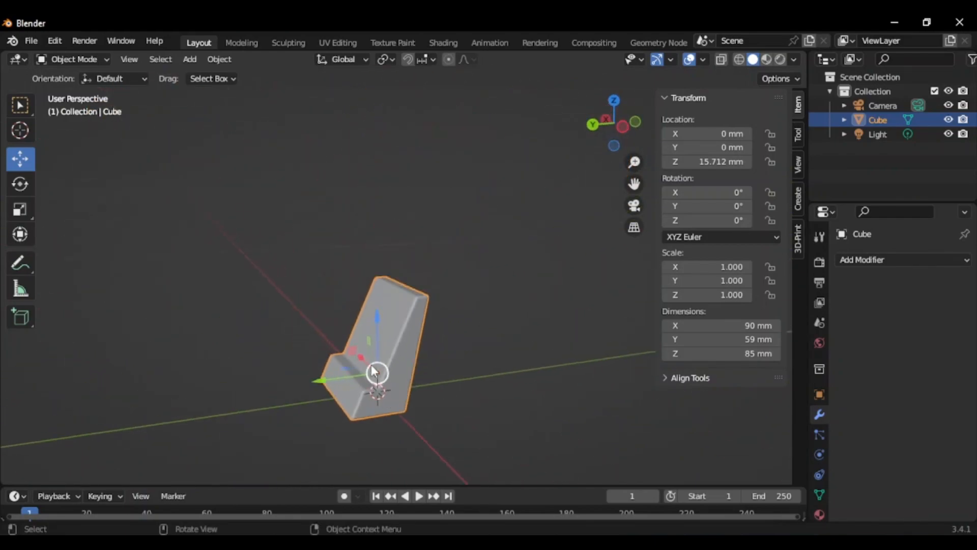
Examine the smoothness of the stand's rounded upper corner and edges from the side, the front and at an angle
{"action": "scroll", "coordinate": [433, 257], "scroll_direction": "up", "scroll_amount": 8}
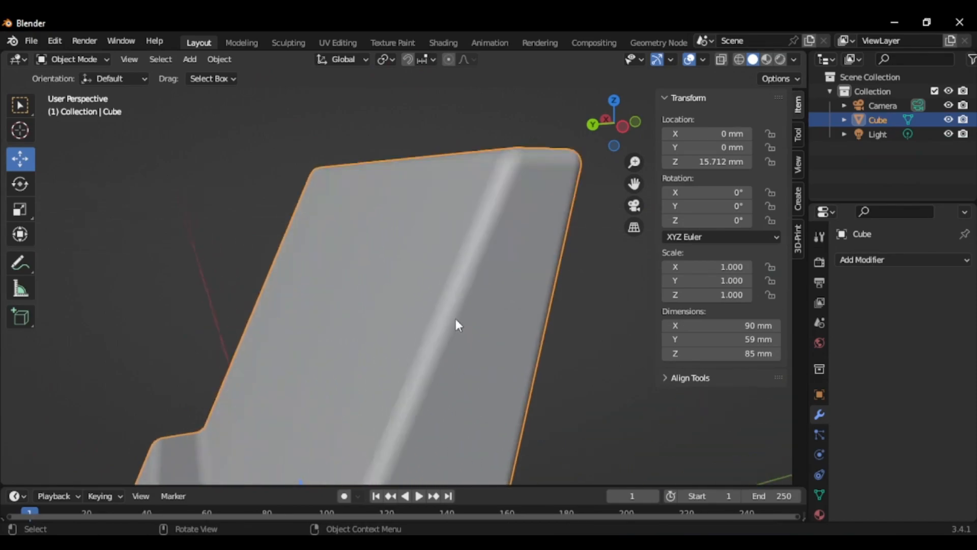
{"action": "scroll", "coordinate": [509, 159], "scroll_direction": "up", "scroll_amount": 5}
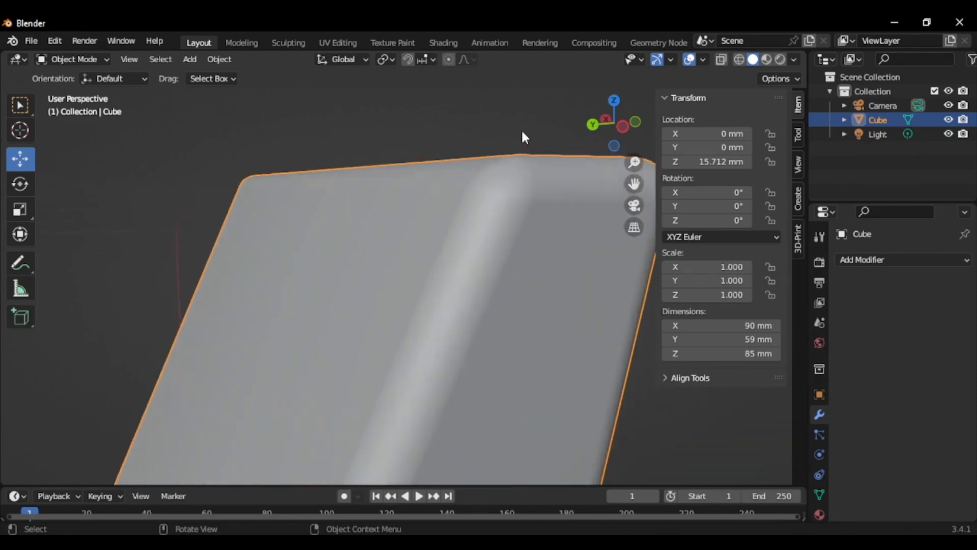
{"action": "scroll", "coordinate": [148, 242], "scroll_direction": "down", "scroll_amount": 3}
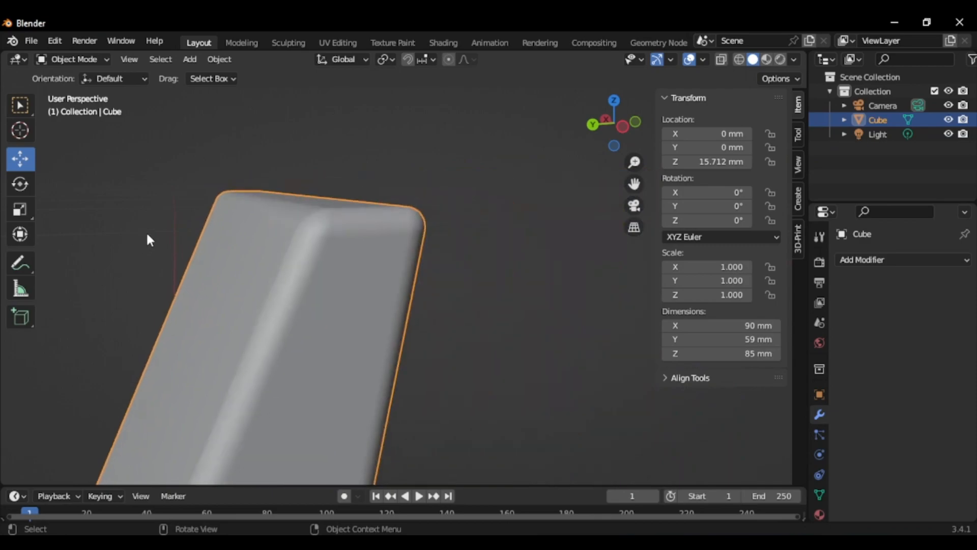
{"action": "middle_click_drag", "start_coordinate": [329, 294], "coordinate": [338, 253]}
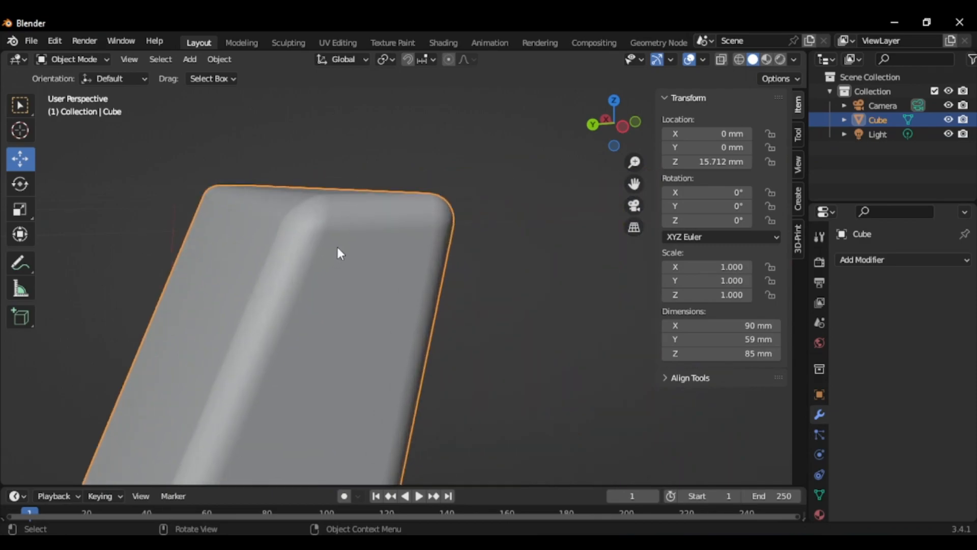
{"action": "middle_click_drag", "start_coordinate": [255, 242], "coordinate": [532, 165]}
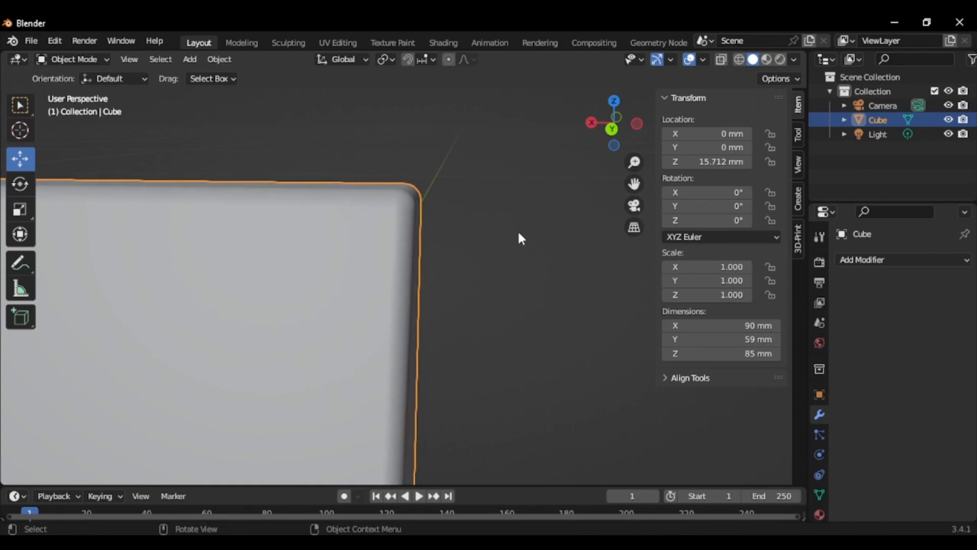
{"action": "scroll", "coordinate": [507, 219], "scroll_direction": "down", "scroll_amount": 4}
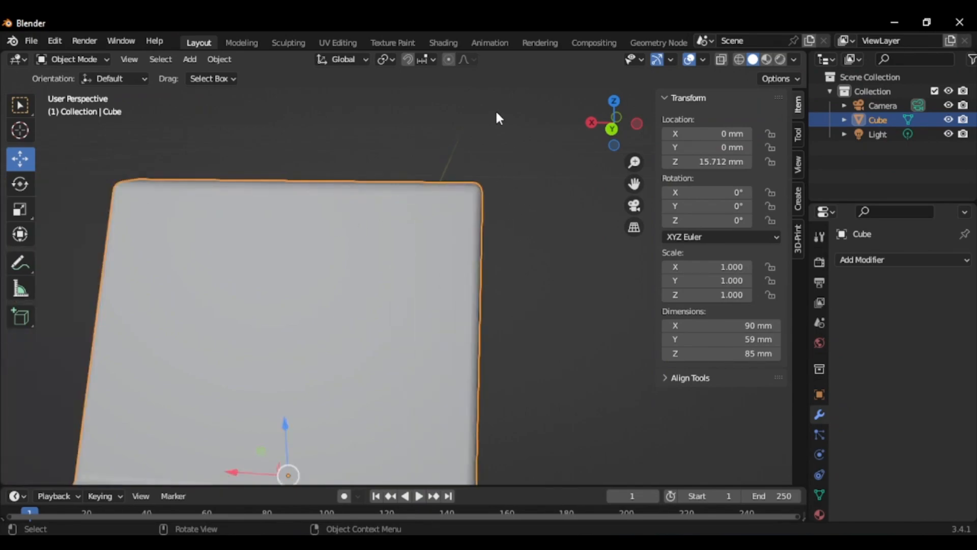
{"action": "scroll", "coordinate": [497, 120], "scroll_direction": "down", "scroll_amount": 2}
{"action": "scroll", "coordinate": [482, 148], "scroll_direction": "up", "scroll_amount": 5}
{"action": "scroll", "coordinate": [514, 224], "scroll_direction": "down", "scroll_amount": 3}
{"action": "middle_click_drag", "start_coordinate": [515, 225], "coordinate": [464, 274]}
{"action": "scroll", "coordinate": [514, 270], "scroll_direction": "down", "scroll_amount": 3}
{"action": "scroll", "coordinate": [498, 214], "scroll_direction": "up", "scroll_amount": 5}
{"action": "scroll", "coordinate": [414, 245], "scroll_direction": "down", "scroll_amount": 4}
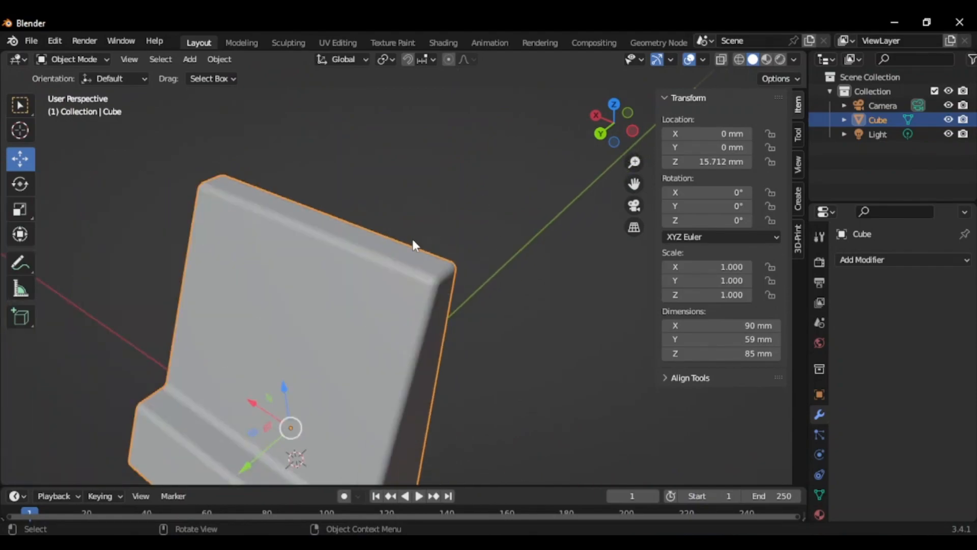
{"action": "scroll", "coordinate": [507, 149], "scroll_direction": "up", "scroll_amount": 1}
{"action": "scroll", "coordinate": [500, 233], "scroll_direction": "up", "scroll_amount": 3}
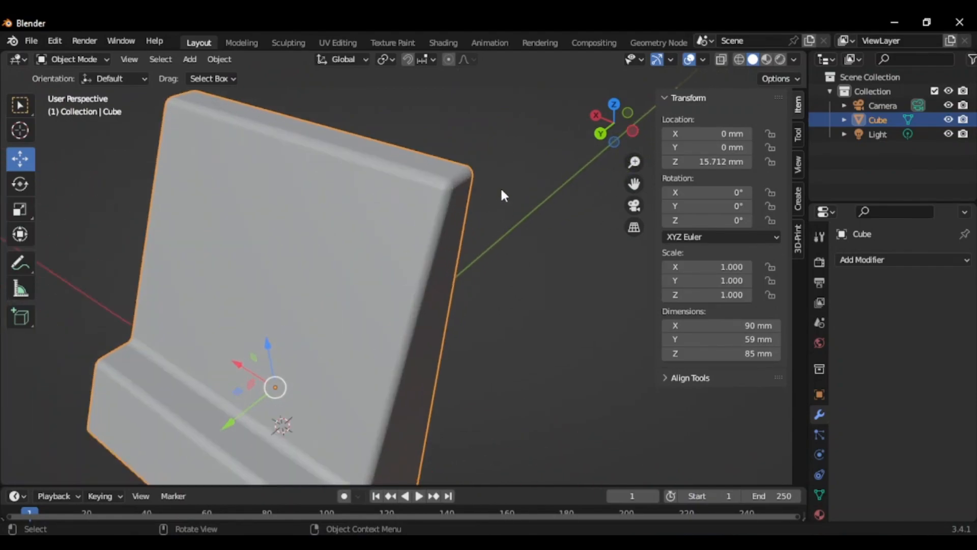
{"action": "scroll", "coordinate": [503, 195], "scroll_direction": "down", "scroll_amount": 1}
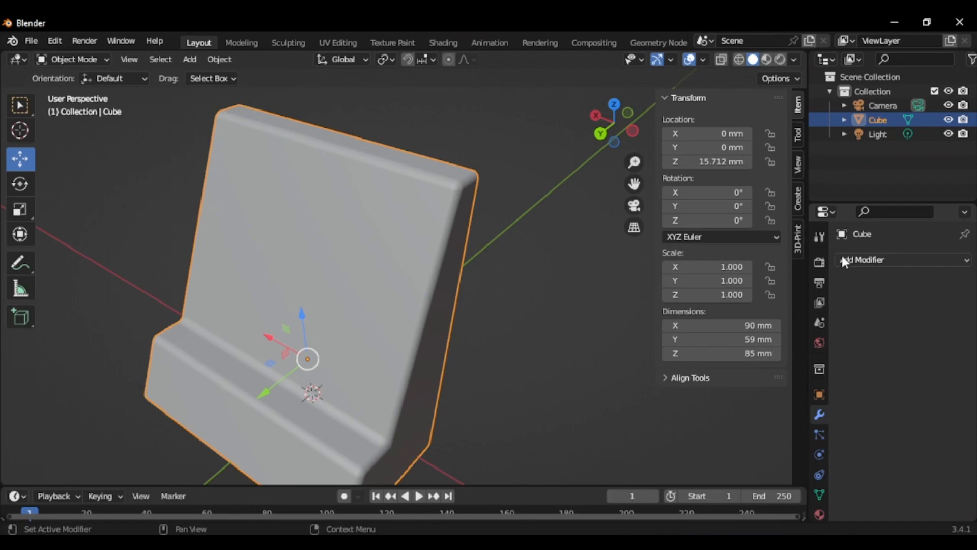
Bring up the 3D-Print analysis settings and examine the stand's thickness and leaning side profile from near and far
{"action": "left_click", "coordinate": [800, 245]}
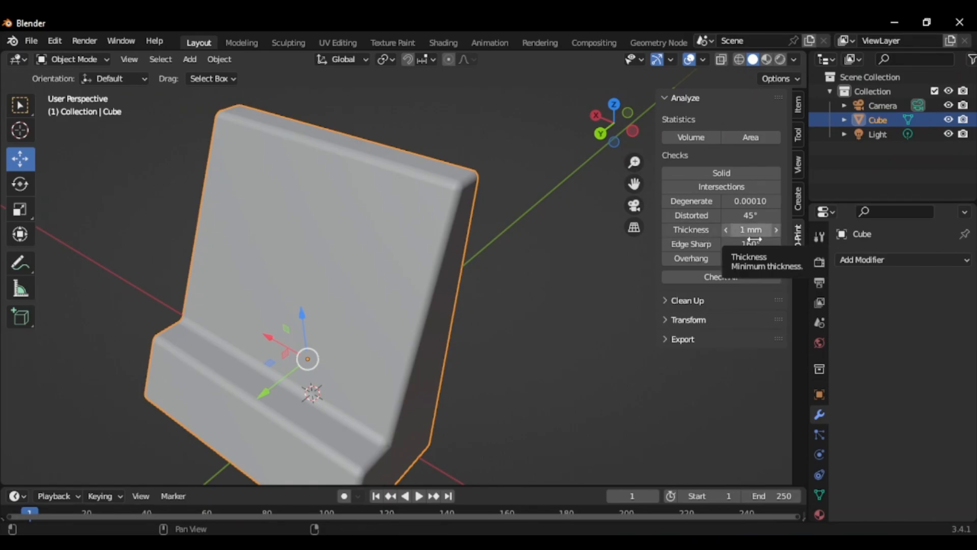
{"action": "scroll", "coordinate": [435, 222], "scroll_direction": "up", "scroll_amount": 6}
{"action": "scroll", "coordinate": [435, 227], "scroll_direction": "down", "scroll_amount": 5}
{"action": "middle_click_drag", "start_coordinate": [417, 270], "coordinate": [615, 225]}
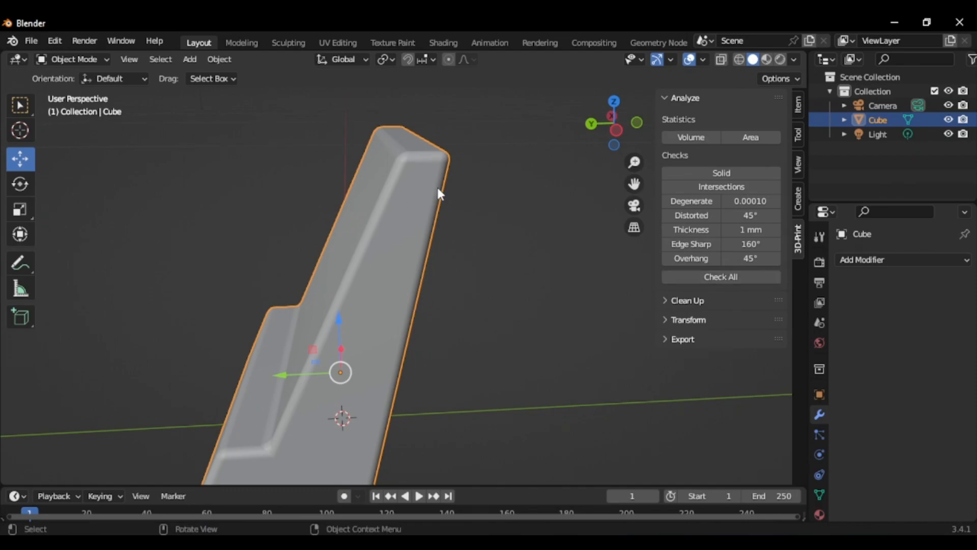
{"action": "scroll", "coordinate": [453, 346], "scroll_direction": "down", "scroll_amount": 5}
{"action": "scroll", "coordinate": [453, 255], "scroll_direction": "down", "scroll_amount": 1}
{"action": "scroll", "coordinate": [453, 259], "scroll_direction": "up", "scroll_amount": 4}
{"action": "scroll", "coordinate": [487, 183], "scroll_direction": "down", "scroll_amount": 3}
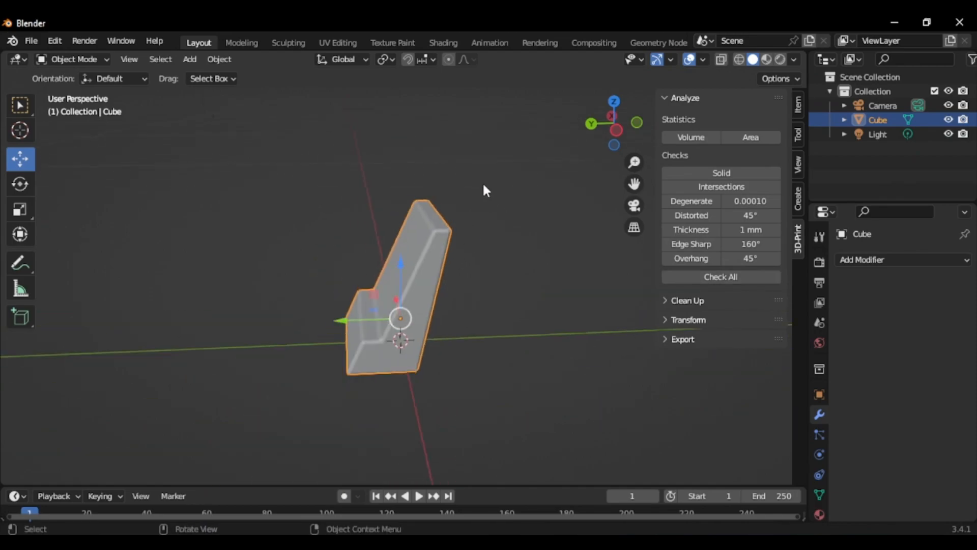
{"action": "scroll", "coordinate": [426, 270], "scroll_direction": "up", "scroll_amount": 4}
{"action": "scroll", "coordinate": [424, 263], "scroll_direction": "up", "scroll_amount": 1}
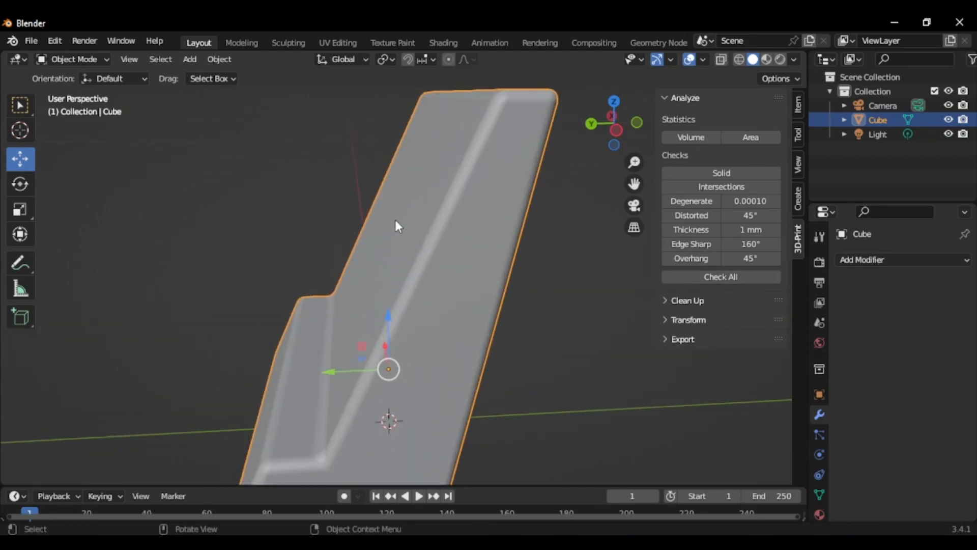
{"action": "scroll", "coordinate": [411, 219], "scroll_direction": "down", "scroll_amount": 1}
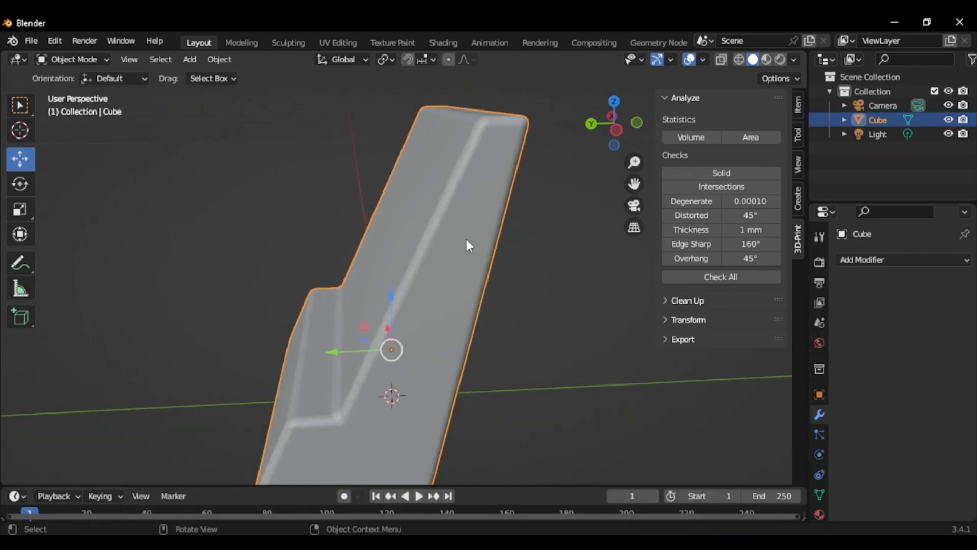
Inspect the stand's flat back and its front with the protruding foot
{"action": "middle_click_drag", "start_coordinate": [497, 252], "coordinate": [334, 231]}
{"action": "scroll", "coordinate": [168, 284], "scroll_direction": "down", "scroll_amount": 4}
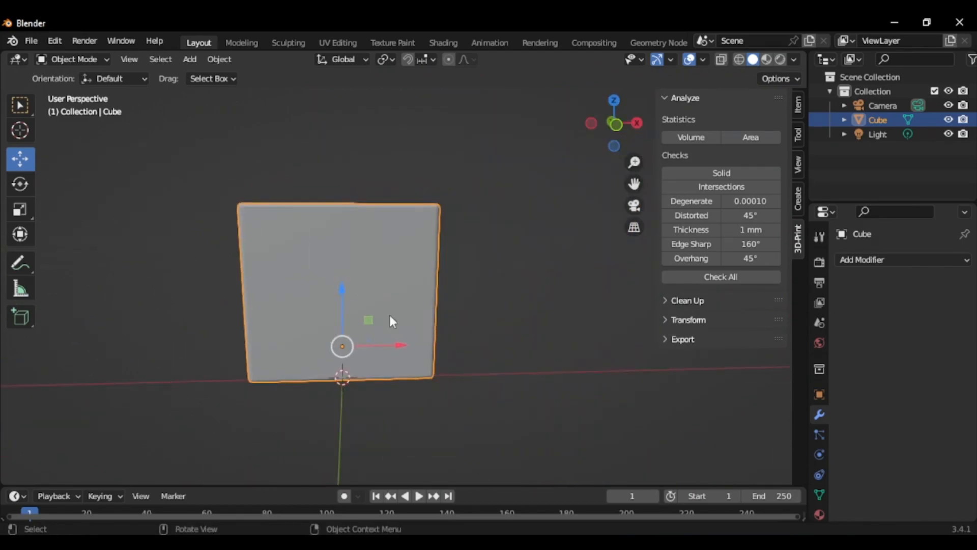
{"action": "scroll", "coordinate": [352, 291], "scroll_direction": "up", "scroll_amount": 4}
{"action": "middle_click_drag", "start_coordinate": [264, 275], "coordinate": [407, 399]}
{"action": "scroll", "coordinate": [408, 399], "scroll_direction": "down", "scroll_amount": 2}
{"action": "scroll", "coordinate": [466, 355], "scroll_direction": "up", "scroll_amount": 4}
{"action": "scroll", "coordinate": [484, 189], "scroll_direction": "down", "scroll_amount": 3}
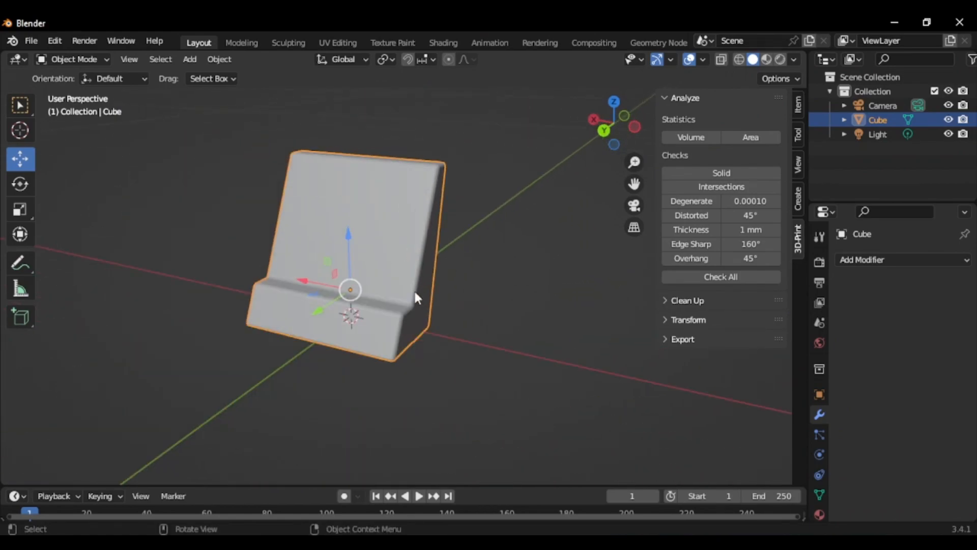
Look over the 3D-Print export settings and the available file formats for the stand, and collapse them again
{"action": "left_click", "coordinate": [666, 340]}
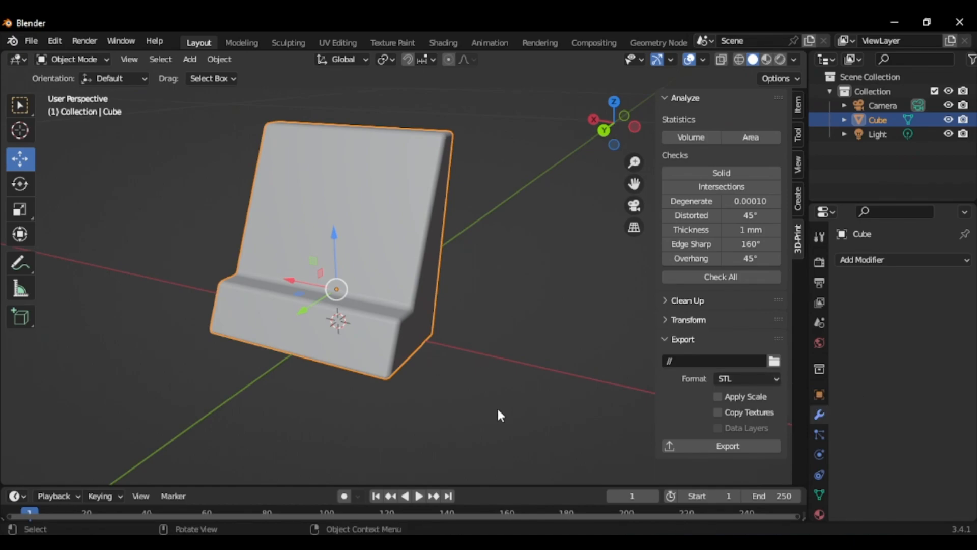
{"action": "scroll", "coordinate": [489, 409], "scroll_direction": "down", "scroll_amount": 2}
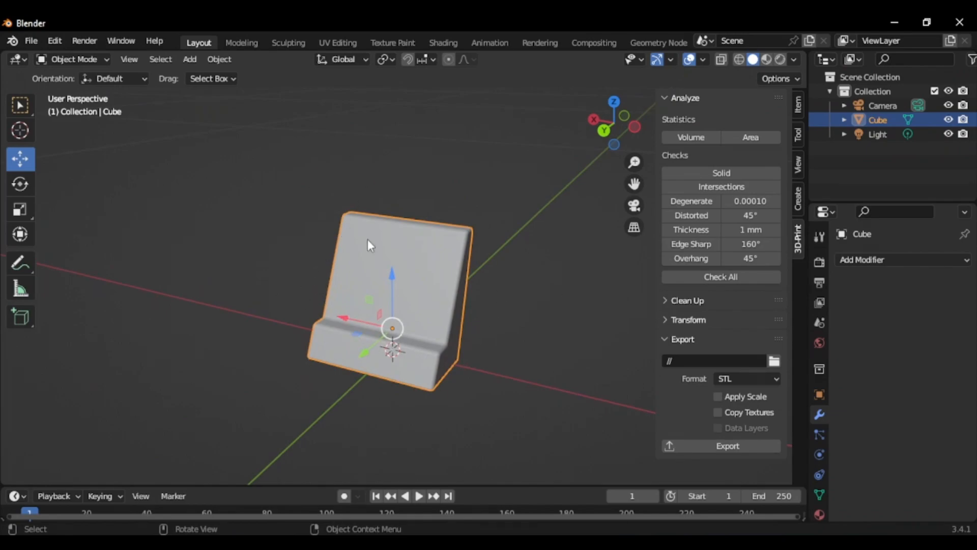
{"action": "scroll", "coordinate": [448, 303], "scroll_direction": "up", "scroll_amount": 3}
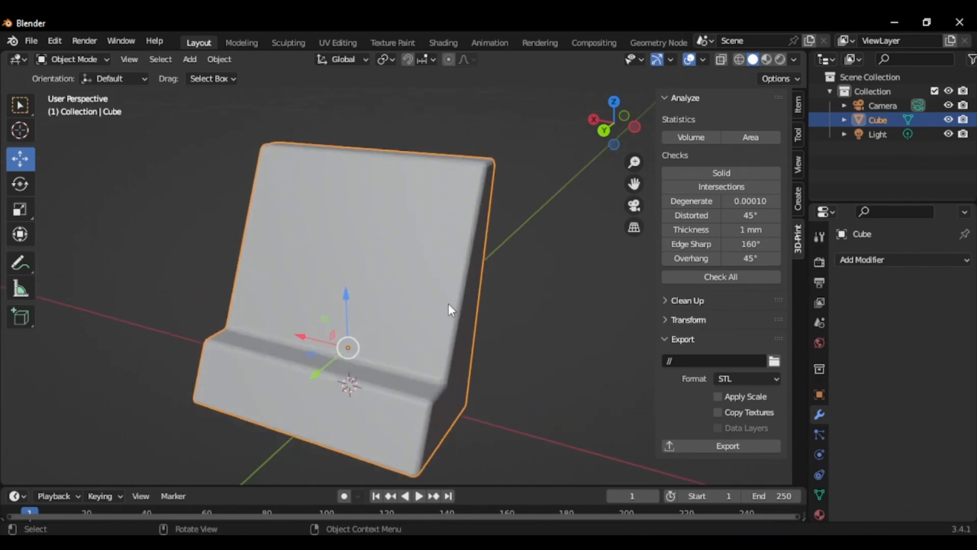
{"action": "left_click", "coordinate": [777, 379]}
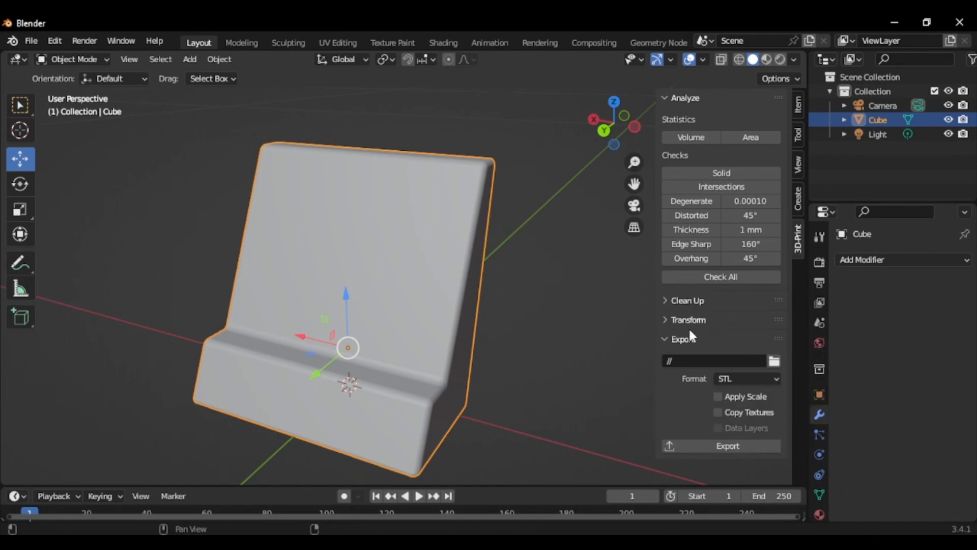
{"action": "left_click", "coordinate": [775, 379]}
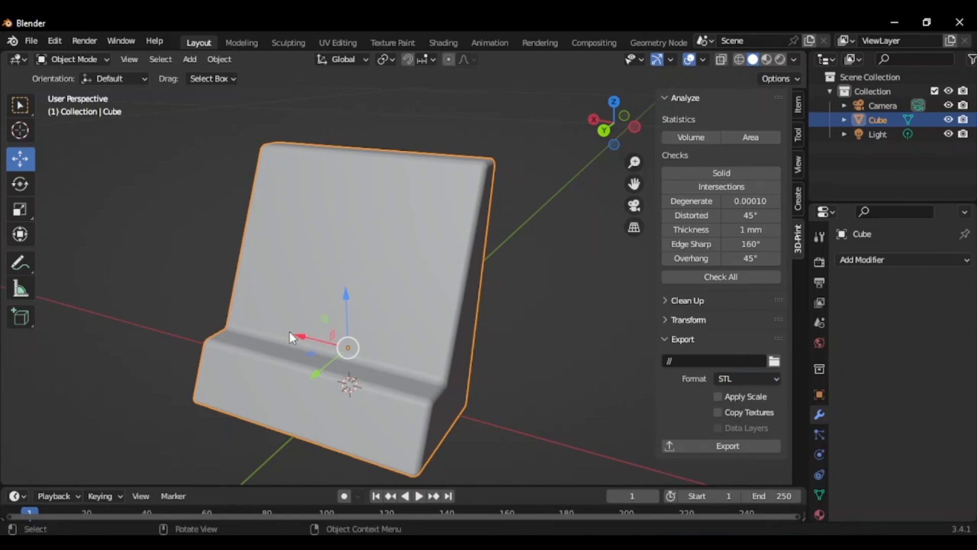
{"action": "middle_click_drag", "start_coordinate": [289, 331], "coordinate": [215, 355], "text": "shift"}
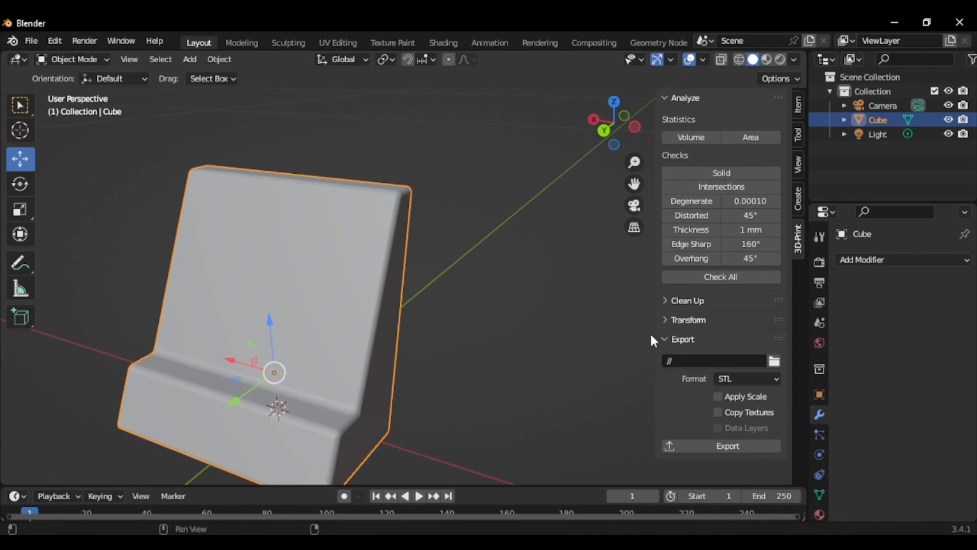
{"action": "left_click", "coordinate": [665, 339]}
Review the finished stand from the front at several distances and check its side profile
{"action": "scroll", "coordinate": [560, 244], "scroll_direction": "down", "scroll_amount": 2}
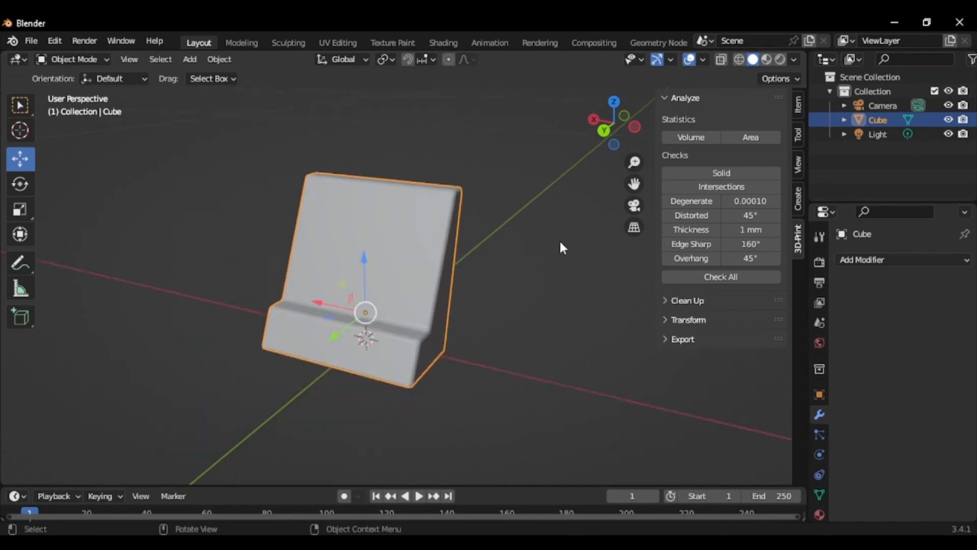
{"action": "scroll", "coordinate": [503, 270], "scroll_direction": "up", "scroll_amount": 2}
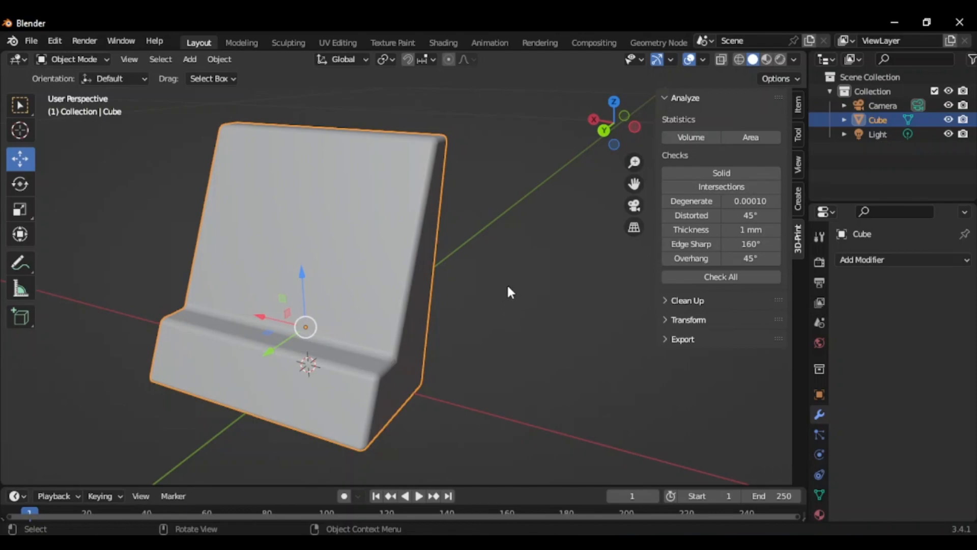
{"action": "scroll", "coordinate": [428, 354], "scroll_direction": "down", "scroll_amount": 2}
{"action": "scroll", "coordinate": [395, 260], "scroll_direction": "up", "scroll_amount": 4}
{"action": "scroll", "coordinate": [501, 224], "scroll_direction": "down", "scroll_amount": 5}
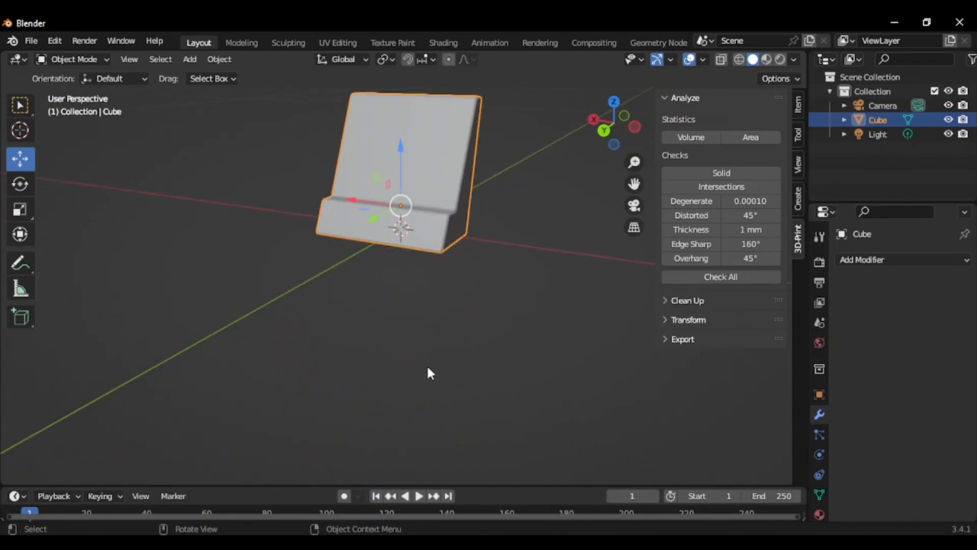
{"action": "scroll", "coordinate": [437, 224], "scroll_direction": "up", "scroll_amount": 4}
{"action": "scroll", "coordinate": [446, 153], "scroll_direction": "down", "scroll_amount": 4}
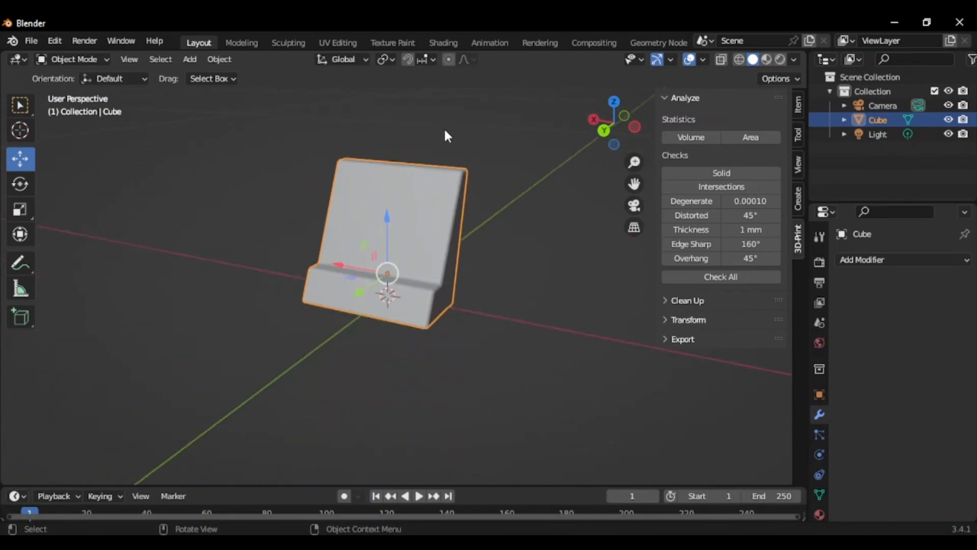
{"action": "scroll", "coordinate": [437, 203], "scroll_direction": "up", "scroll_amount": 4}
{"action": "middle_click_drag", "start_coordinate": [426, 254], "coordinate": [377, 270]}
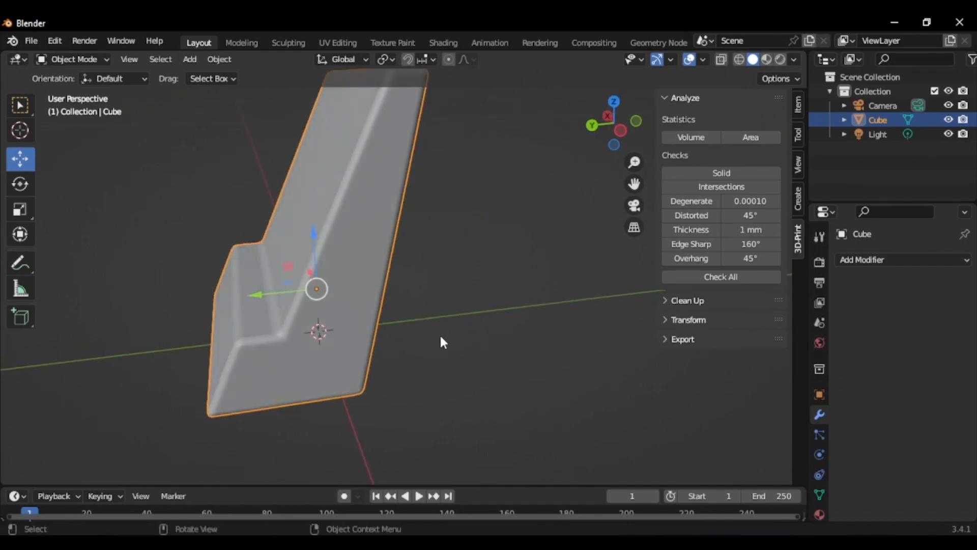